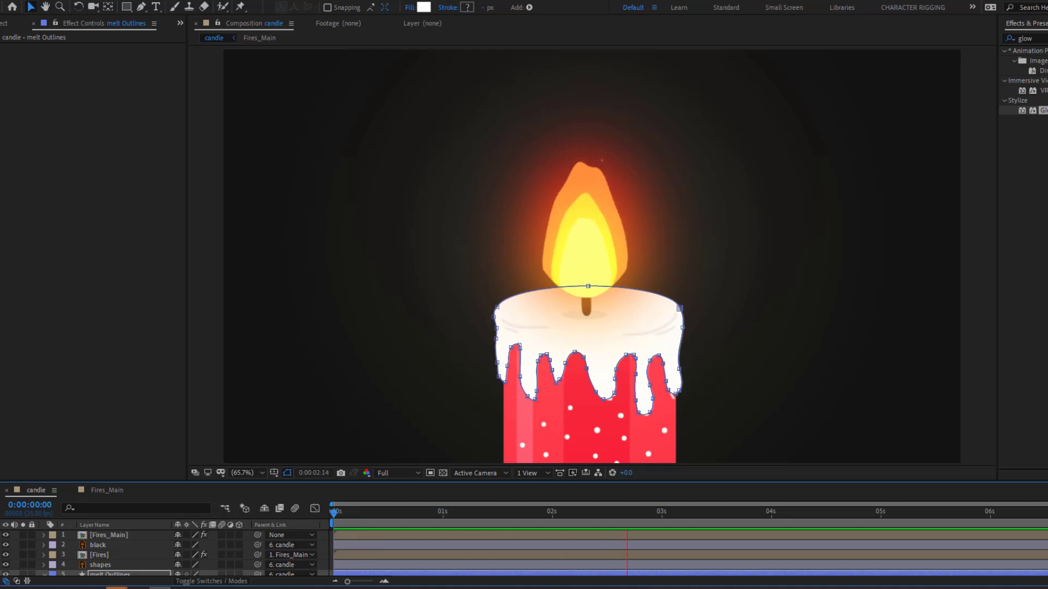
{"action": "scroll", "coordinate": [601, 432], "scroll_direction": "up", "scroll_amount": 3}
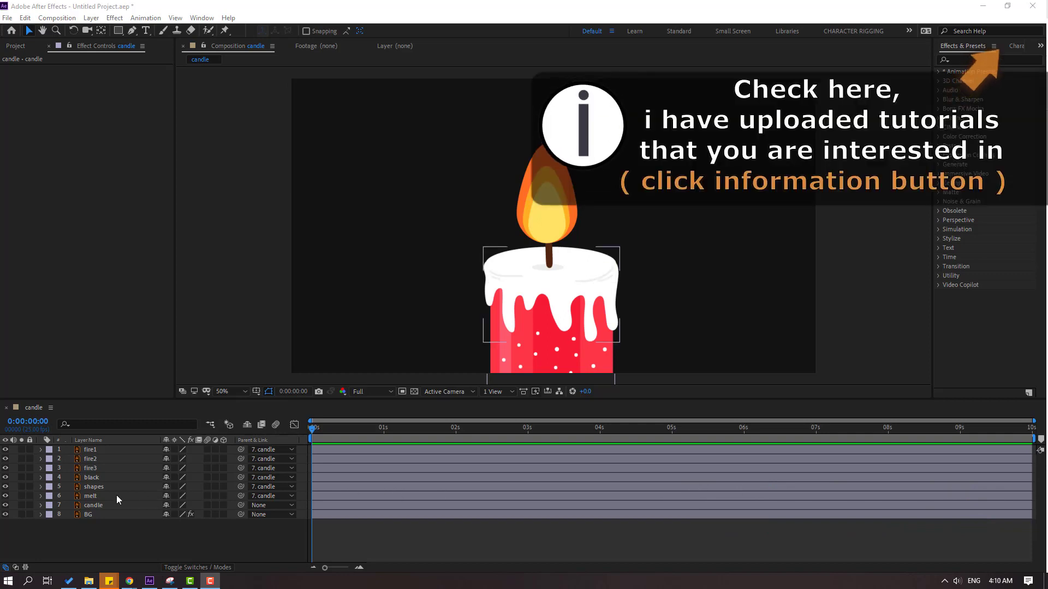
- Create shape layers from the fire1, fire2 and fire3 vector layers
{"action": "left_click", "coordinate": [91, 450]}
{"action": "left_click", "coordinate": [92, 458], "text": "shift"}
{"action": "left_click", "coordinate": [95, 467], "text": "shift"}
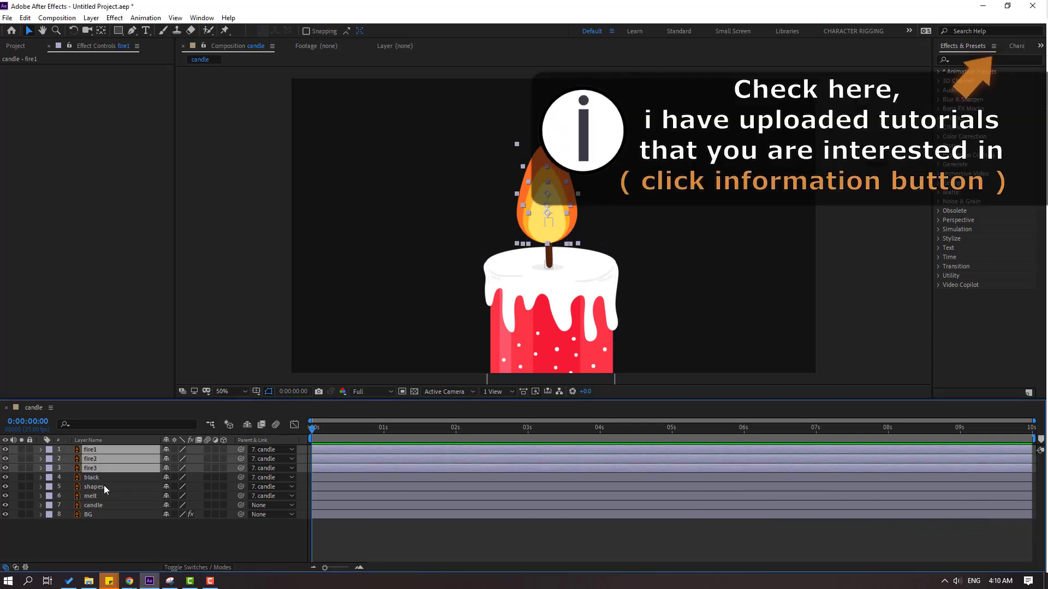
{"action": "right_click", "coordinate": [94, 465]}
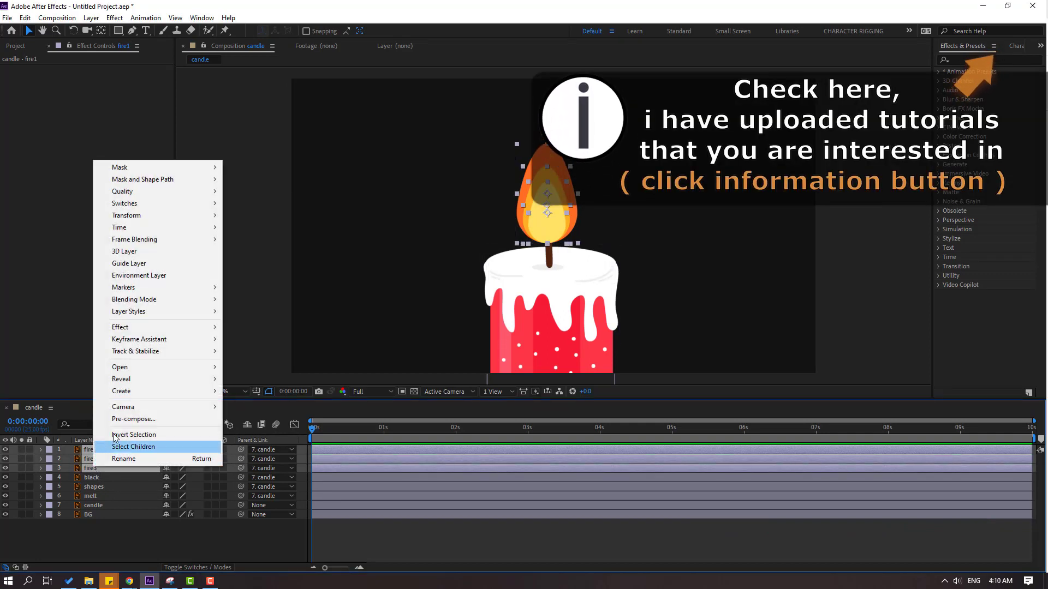
{"action": "mouse_move", "coordinate": [135, 391]}
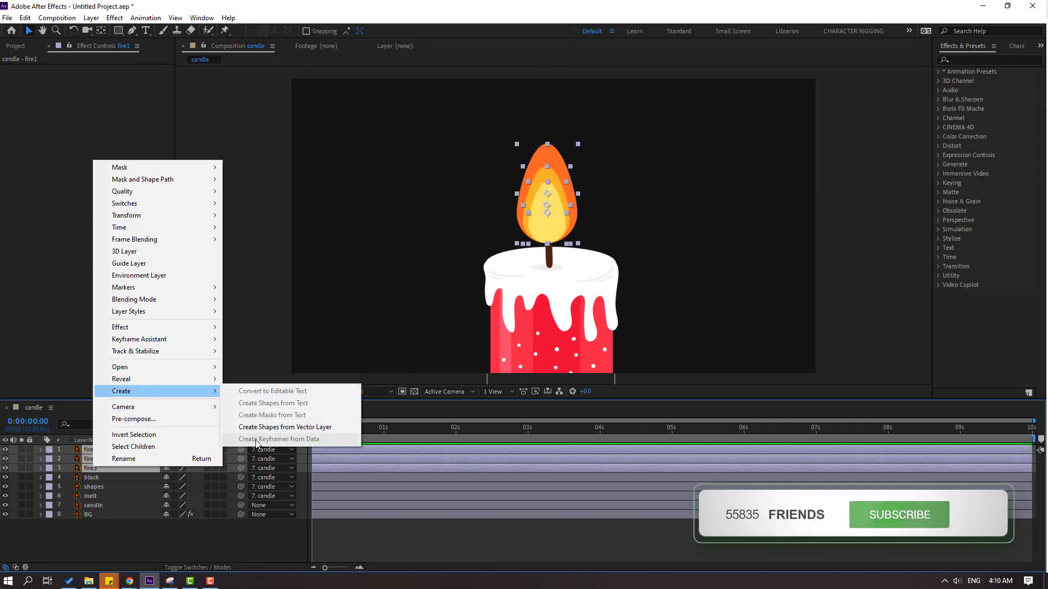
{"action": "left_click", "coordinate": [321, 428]}
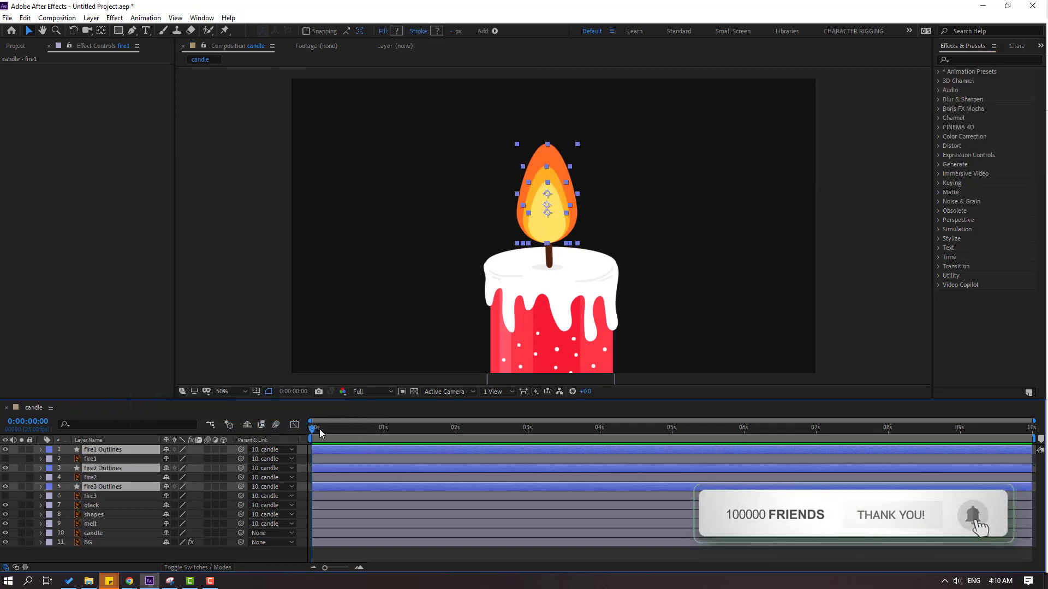
- Delete the original fire1, fire2 and fire3 vector layers, keeping their outline versions
{"action": "left_click", "coordinate": [103, 478], "text": "ctrl"}
{"action": "left_click", "coordinate": [100, 498], "text": "ctrl"}
{"action": "key", "text": "Delete"}
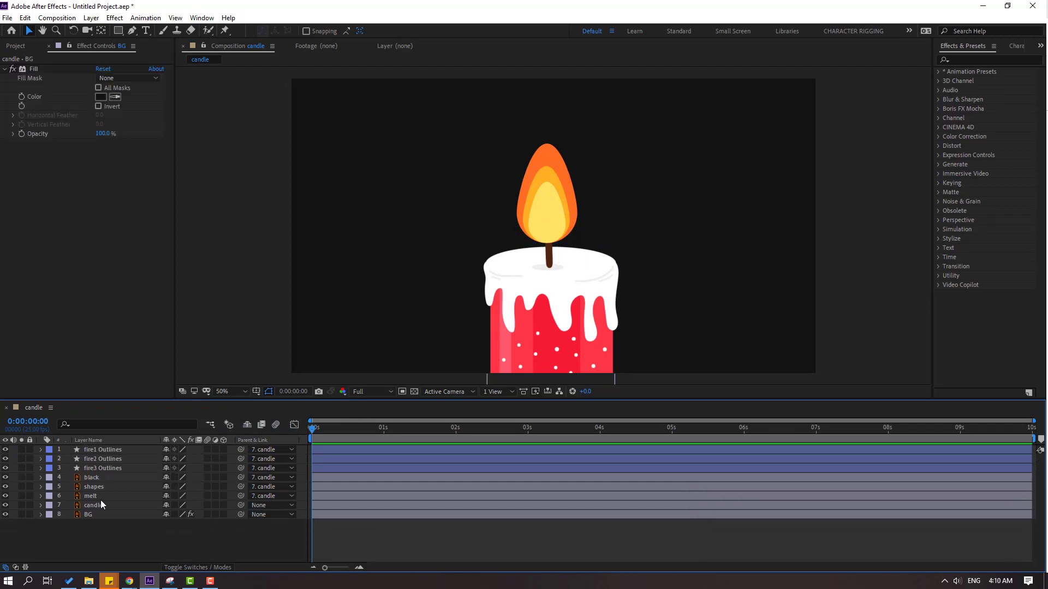
- Find the Wave Warp effect and apply it to the fire1 Outlines layer
{"action": "left_click", "coordinate": [86, 460]}
{"action": "left_click", "coordinate": [104, 452]}
{"action": "key", "text": "period"}
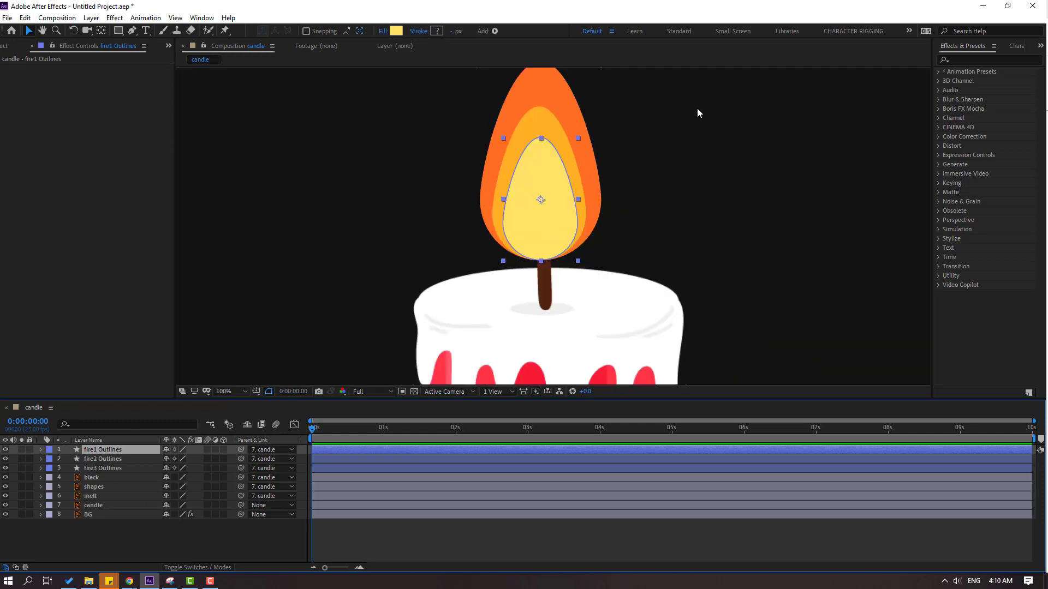
{"action": "left_click_drag", "start_coordinate": [697, 113], "coordinate": [673, 169]}
{"action": "left_click", "coordinate": [973, 60]}
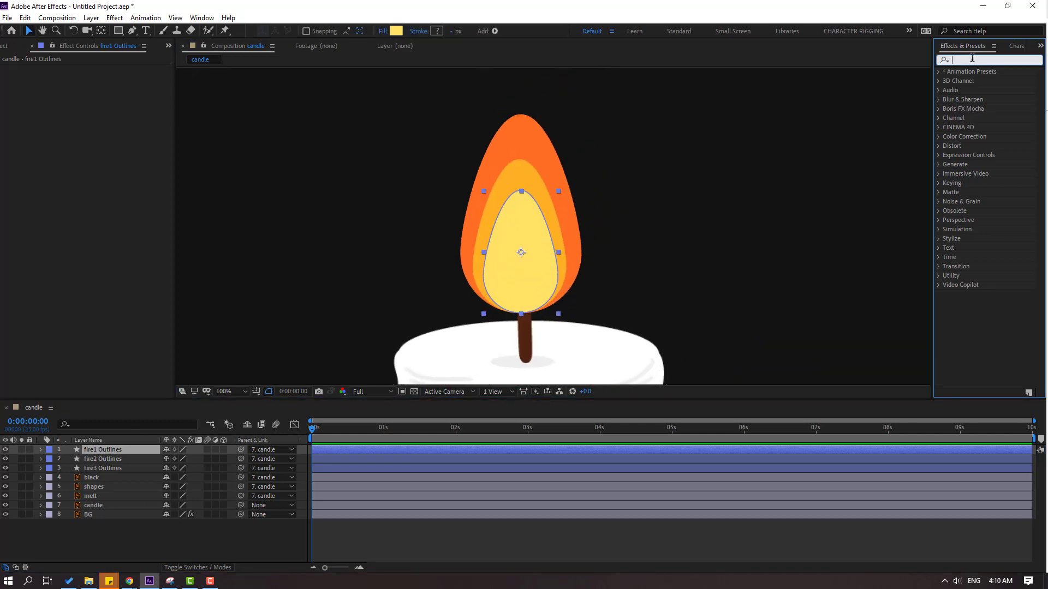
{"action": "type", "text": "wave w"}
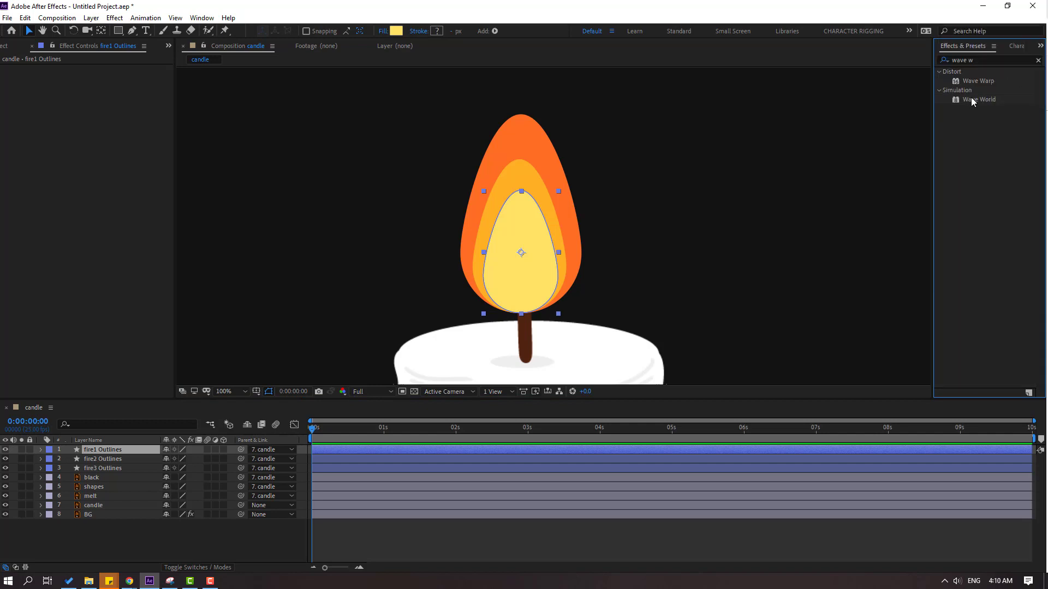
{"action": "left_click_drag", "start_coordinate": [976, 83], "coordinate": [112, 455]}
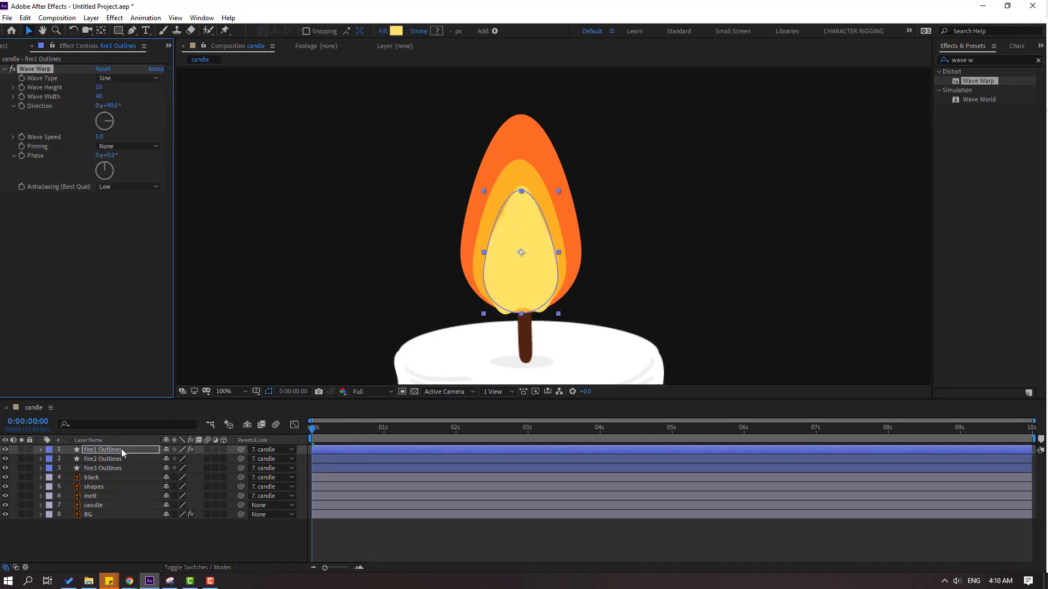
- Set the Wave Warp on fire1 Outlines to wave height 5, wave width 32 and wave speed 2
{"action": "scroll", "coordinate": [412, 312], "scroll_direction": "up", "scroll_amount": 2}
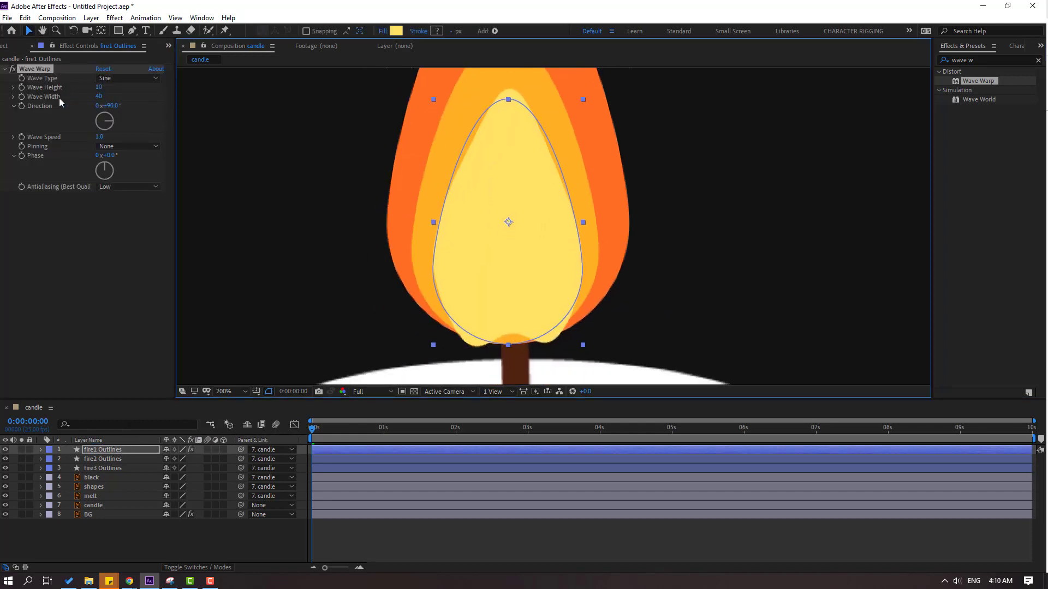
{"action": "left_click", "coordinate": [99, 87]}
{"action": "type", "text": "5"}
{"action": "key", "text": "Return"}
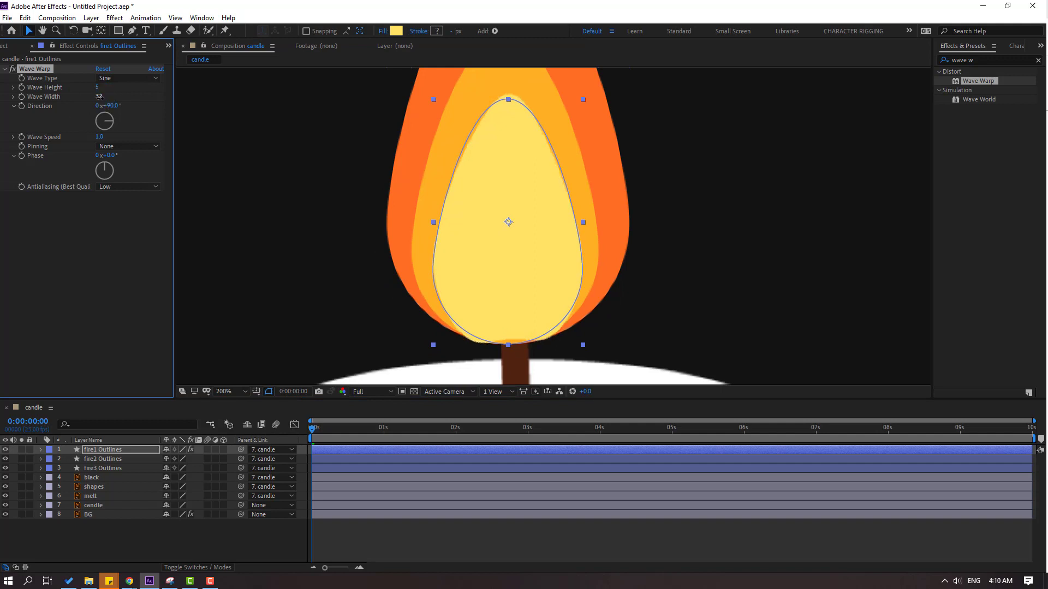
{"action": "left_click", "coordinate": [99, 96]}
{"action": "type", "text": "32"}
{"action": "key", "text": "Return"}
{"action": "left_click_drag", "start_coordinate": [315, 431], "coordinate": [343, 428]}
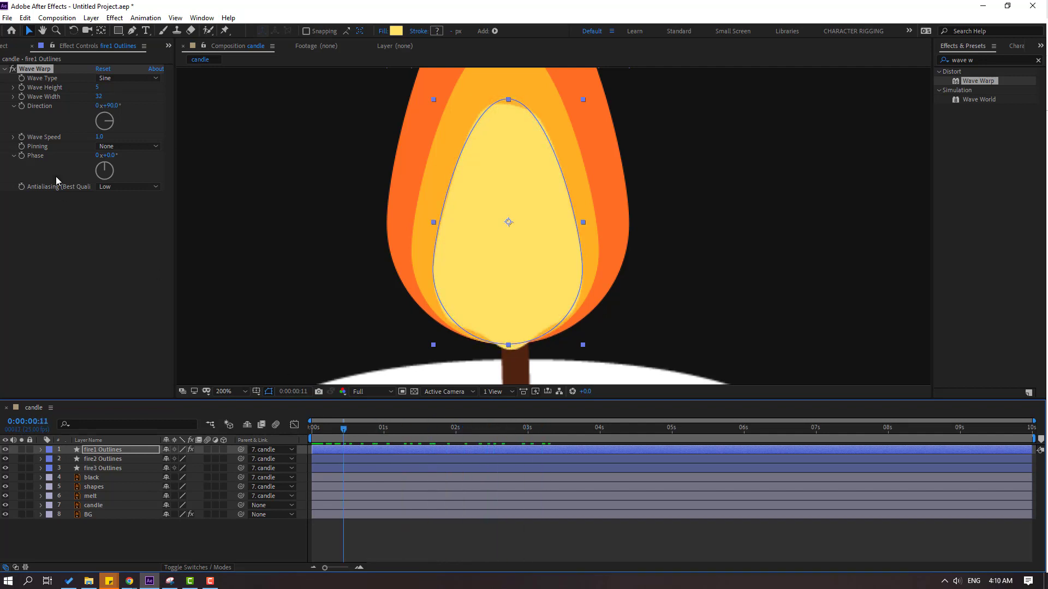
{"action": "left_click", "coordinate": [98, 137]}
{"action": "key", "text": "Return"}
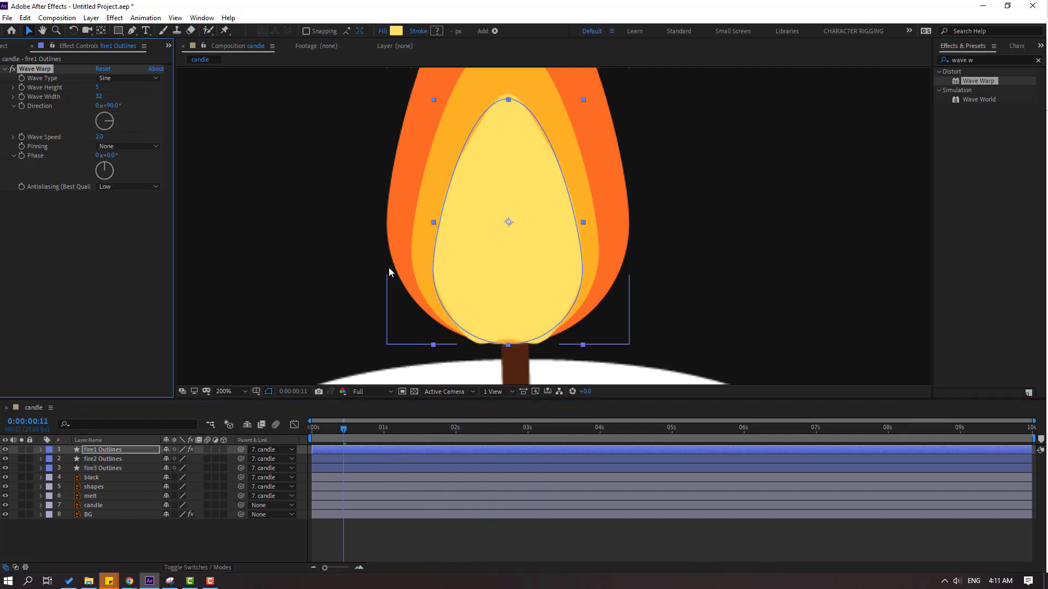
- Preview the fire1 Outlines wave motion with the layer soloed, and turn solo off again
{"action": "left_click", "coordinate": [21, 449]}
{"action": "key", "text": "comma"}
{"action": "key", "text": "space"}
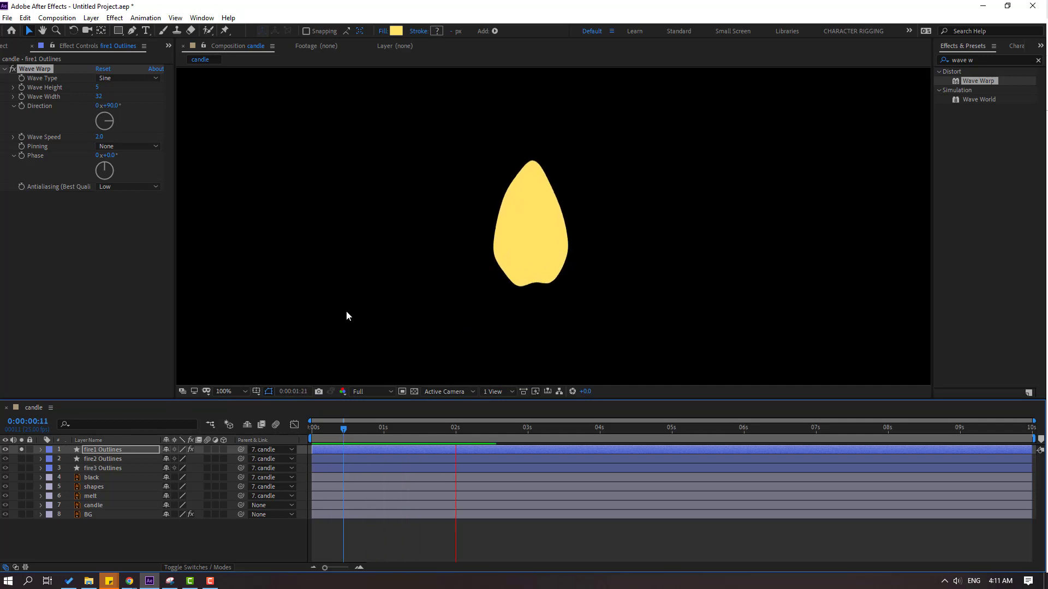
{"action": "key", "text": "space"}
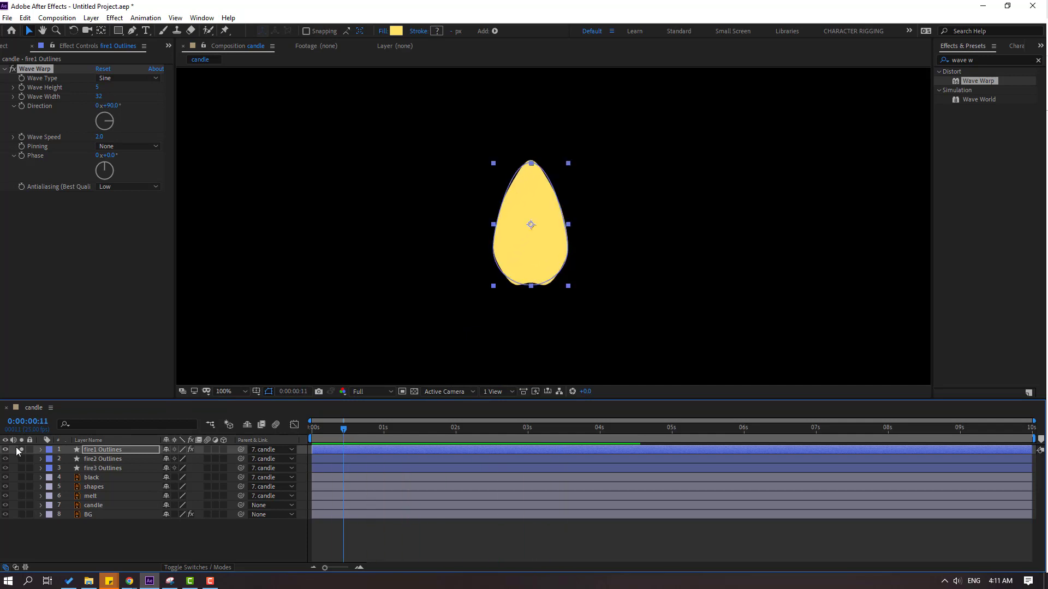
{"action": "left_click", "coordinate": [22, 450]}
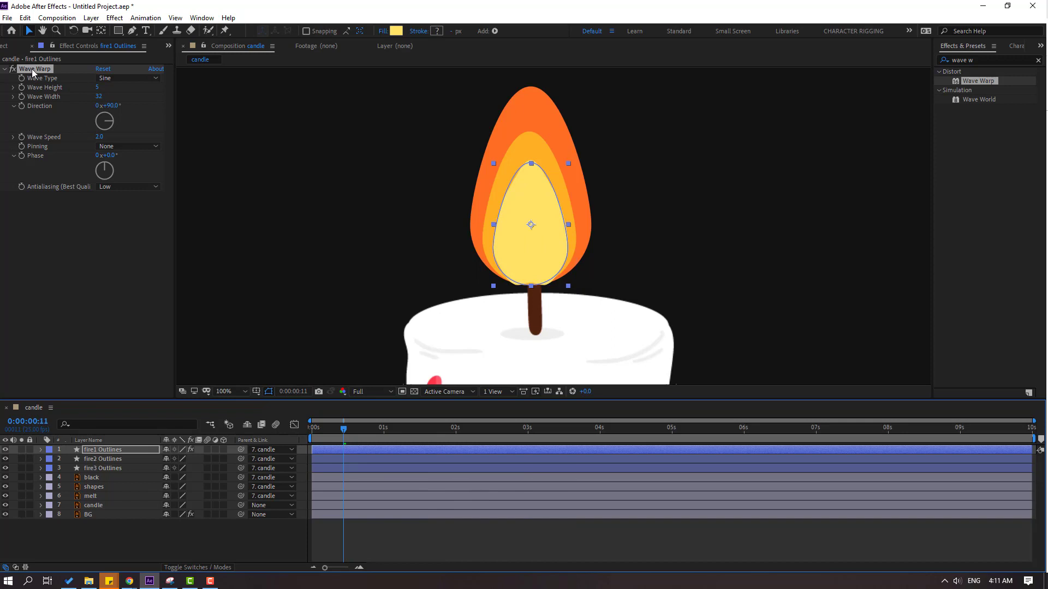
- Copy the Wave Warp effect from fire1 Outlines to fire2 Outlines and fire3 Outlines, and preview the flame
{"action": "left_click", "coordinate": [32, 69]}
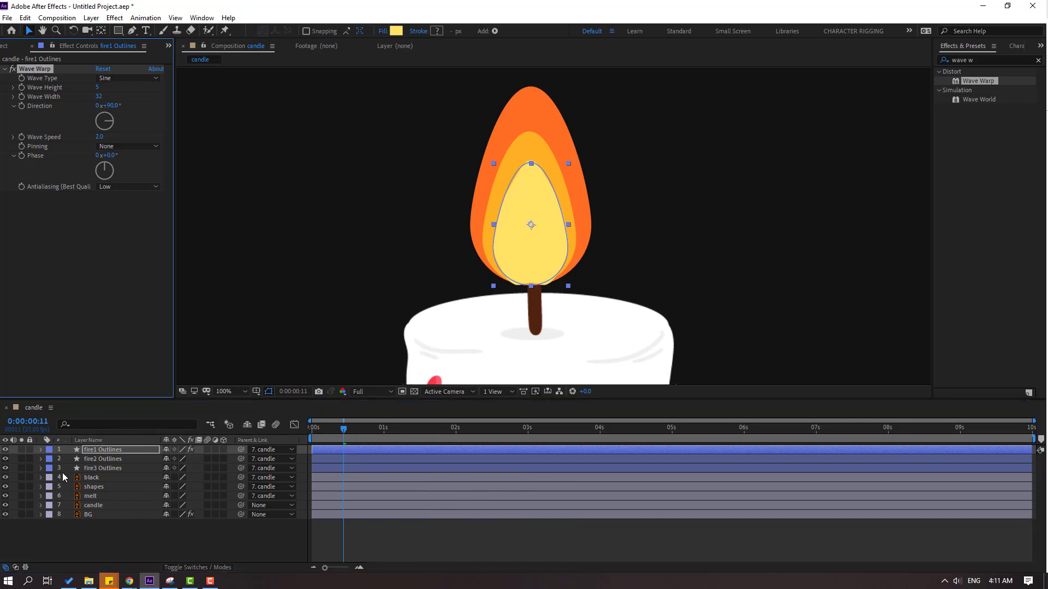
{"action": "left_click", "coordinate": [98, 468]}
{"action": "left_click", "coordinate": [99, 460]}
{"action": "key", "text": "ctrl+v"}
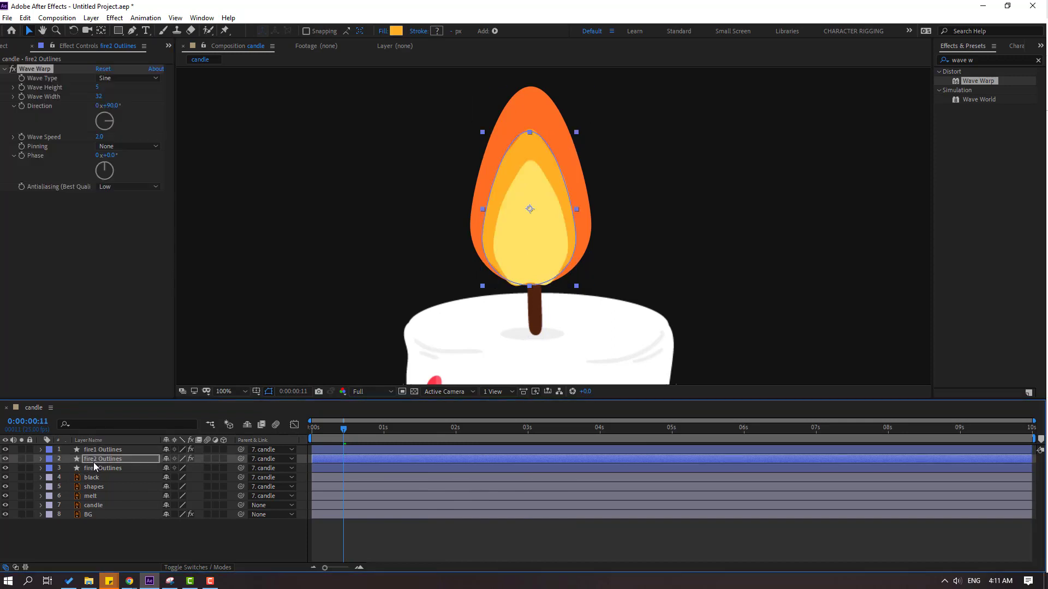
{"action": "left_click", "coordinate": [97, 467]}
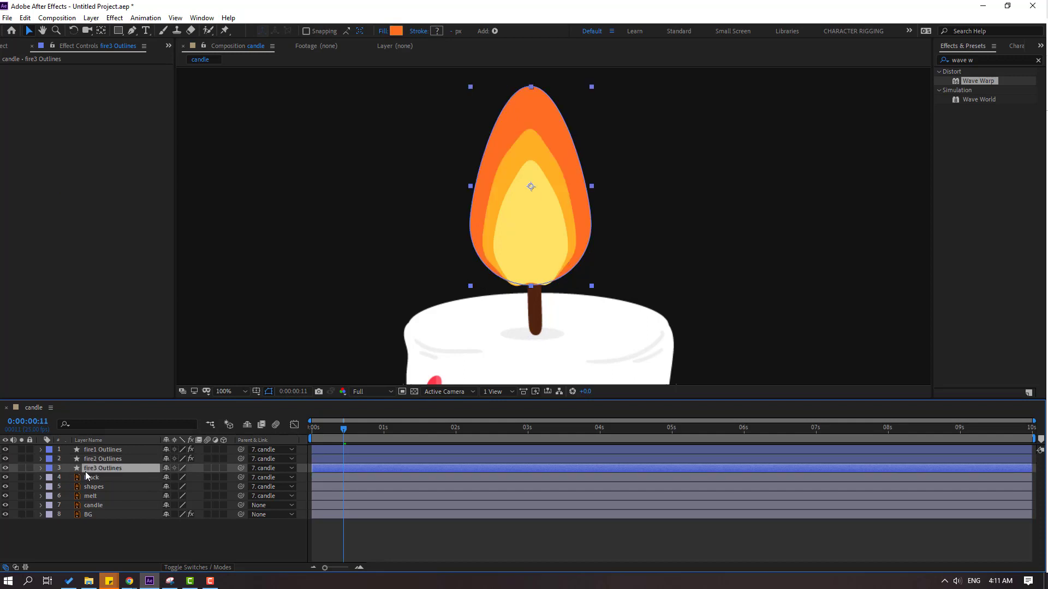
{"action": "key", "text": "ctrl+v"}
{"action": "left_click", "coordinate": [406, 537]}
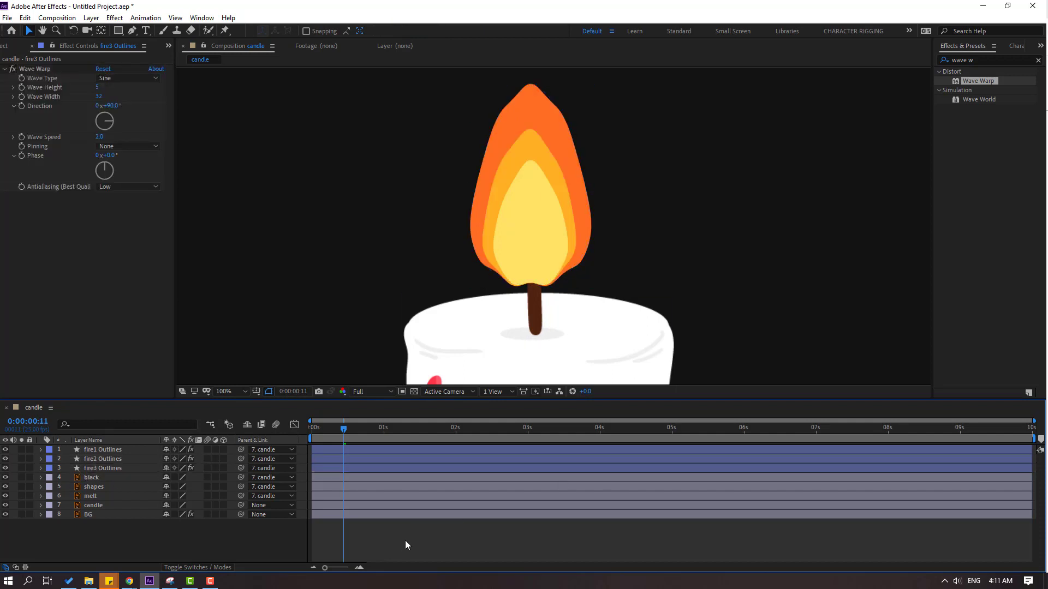
{"action": "key", "text": "space"}
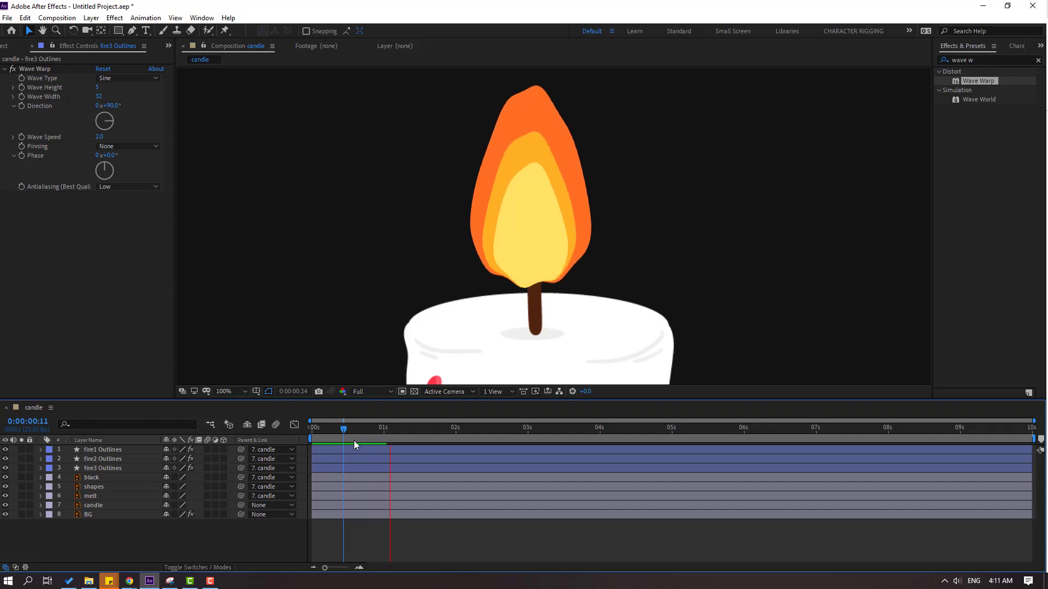
- End the work area at 7 seconds, trim the composition to it, and preview the animation
{"action": "left_click_drag", "start_coordinate": [353, 436], "coordinate": [817, 446]}
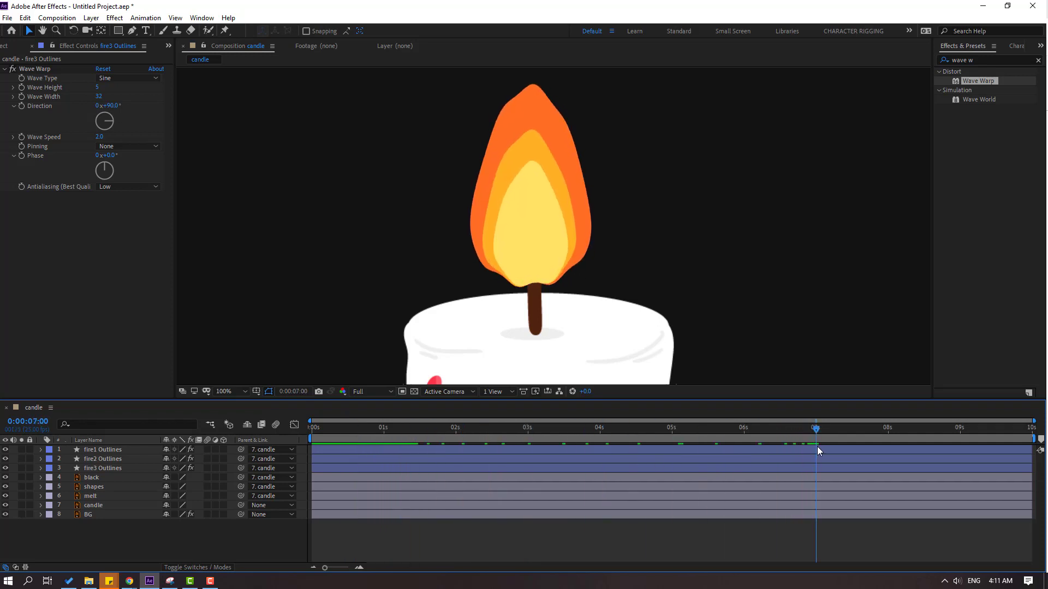
{"action": "key", "text": "n"}
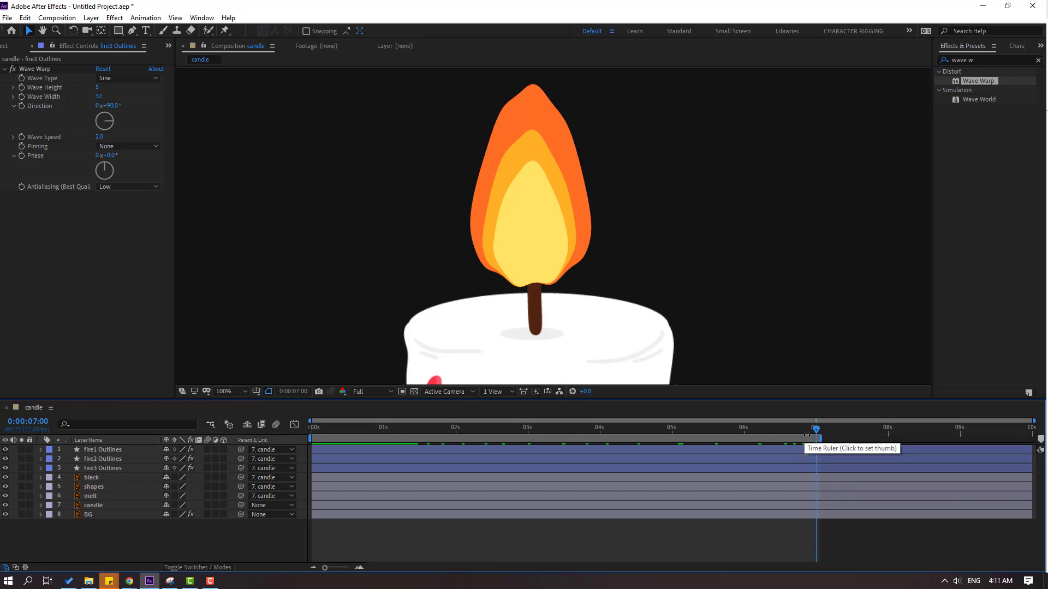
{"action": "right_click", "coordinate": [741, 439]}
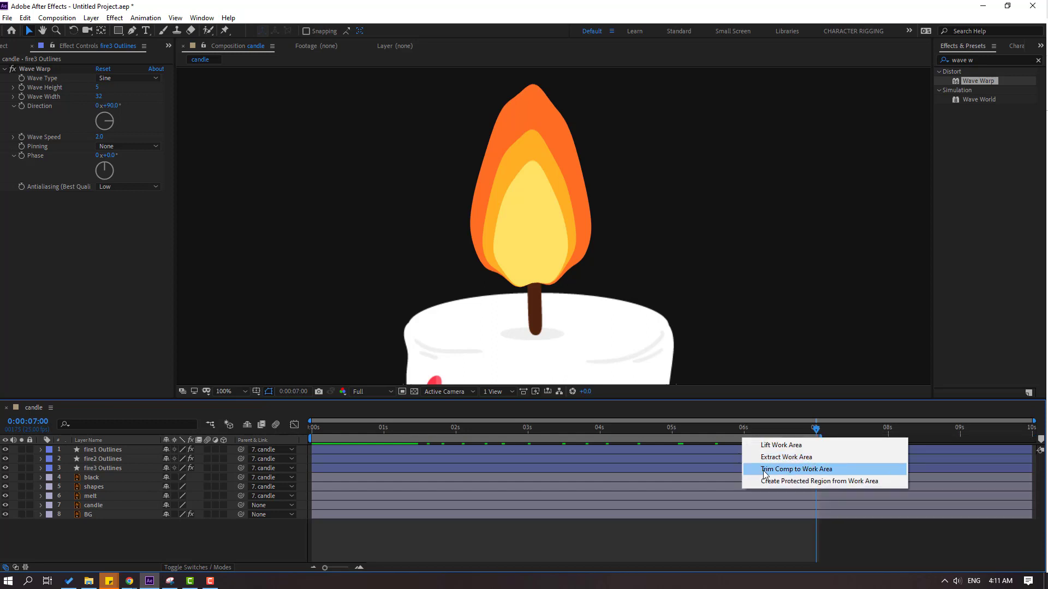
{"action": "left_click", "coordinate": [833, 468]}
{"action": "key", "text": "space"}
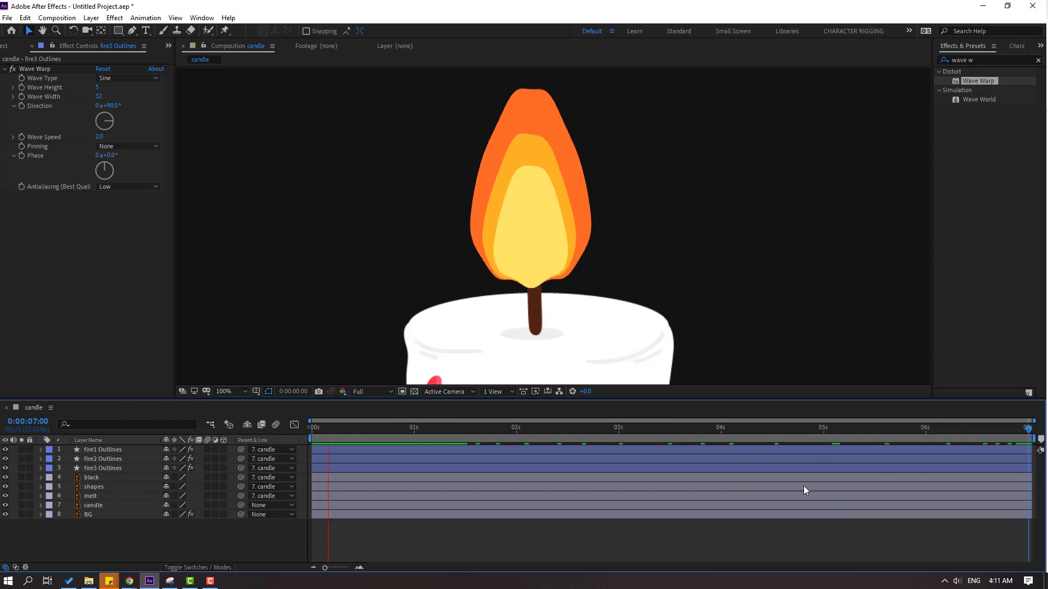
{"action": "left_click_drag", "start_coordinate": [422, 429], "coordinate": [328, 428]}
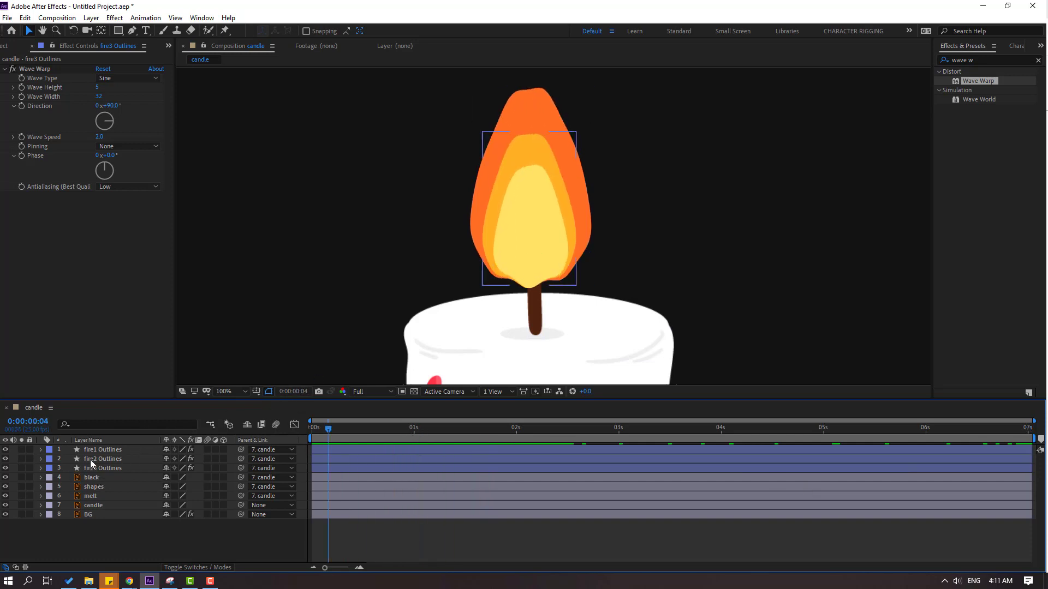
- Set the Wave Warp direction of fire2 Outlines to -90° and preview the flame
{"action": "left_click", "coordinate": [100, 459]}
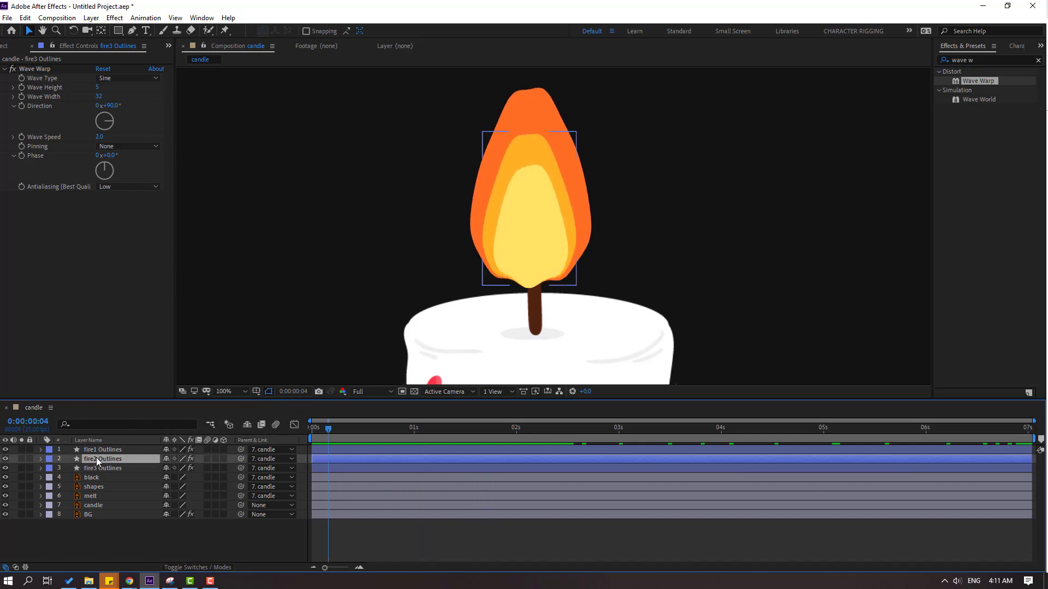
{"action": "left_click", "coordinate": [111, 106]}
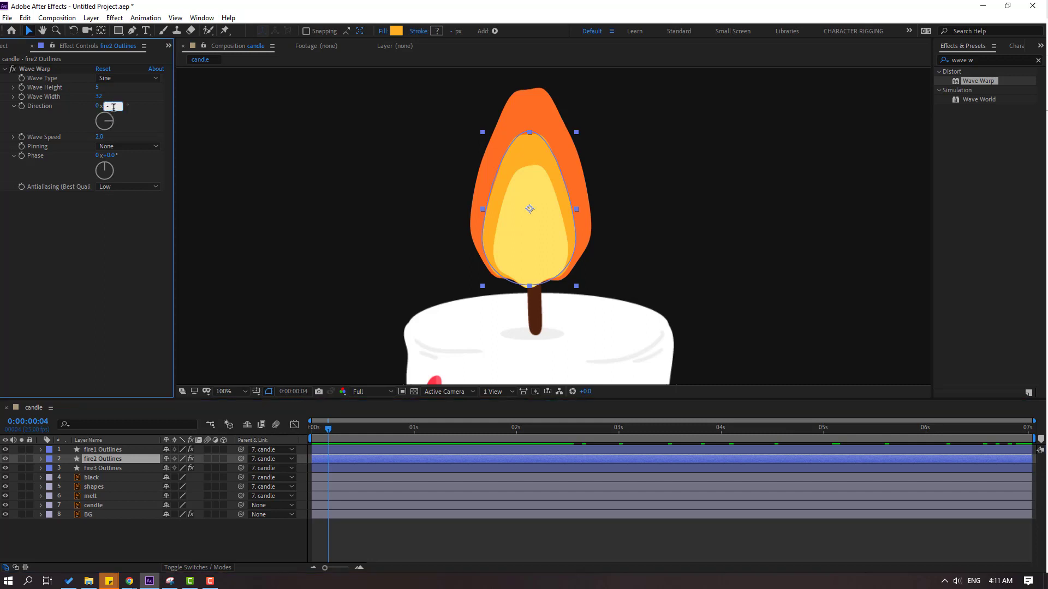
{"action": "type", "text": "-90"}
{"action": "key", "text": "Return"}
{"action": "key", "text": "space"}
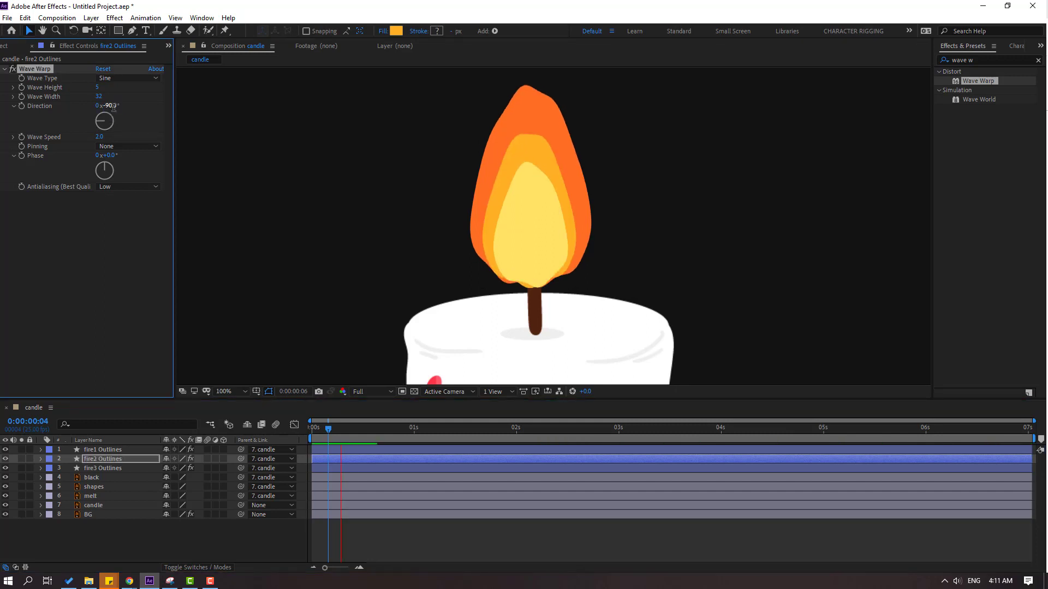
{"action": "key", "text": "space"}
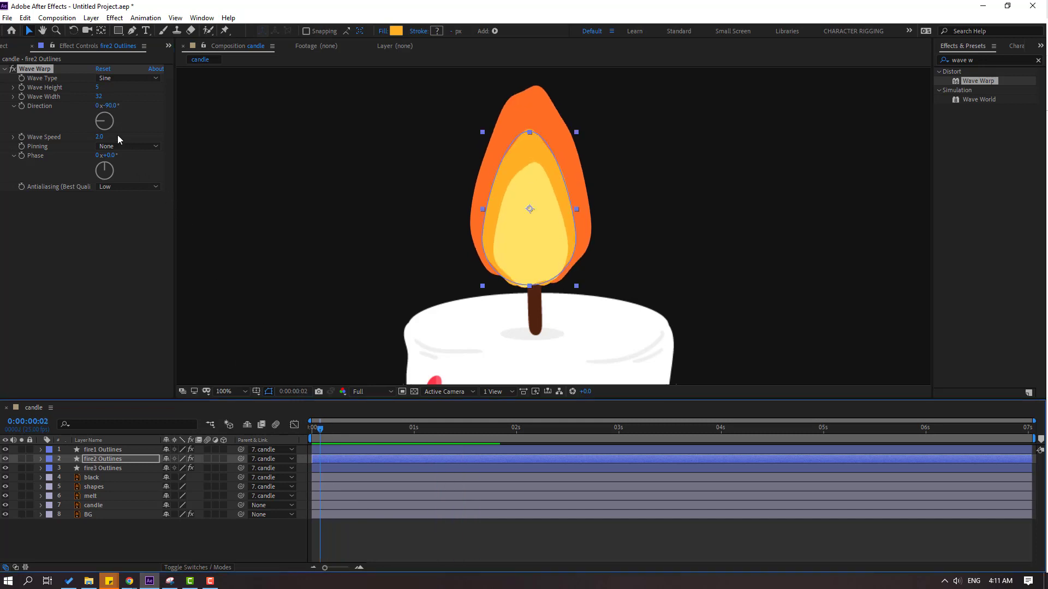
- Set the Wave Warp wave speed of fire2 Outlines to 1.5 and preview the motion
{"action": "left_click", "coordinate": [97, 136]}
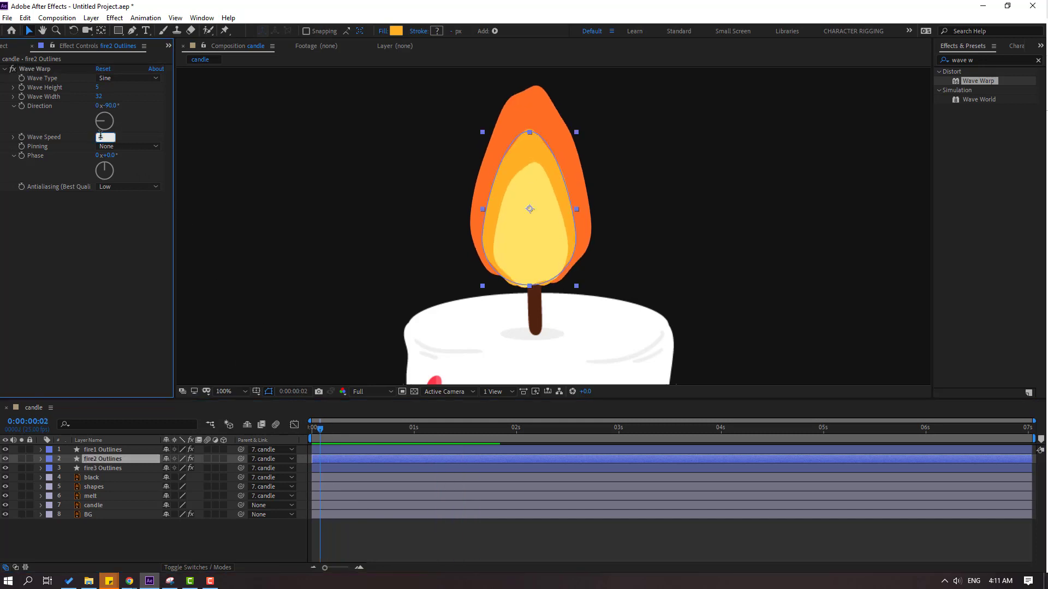
{"action": "key", "text": "Return"}
{"action": "key", "text": "space"}
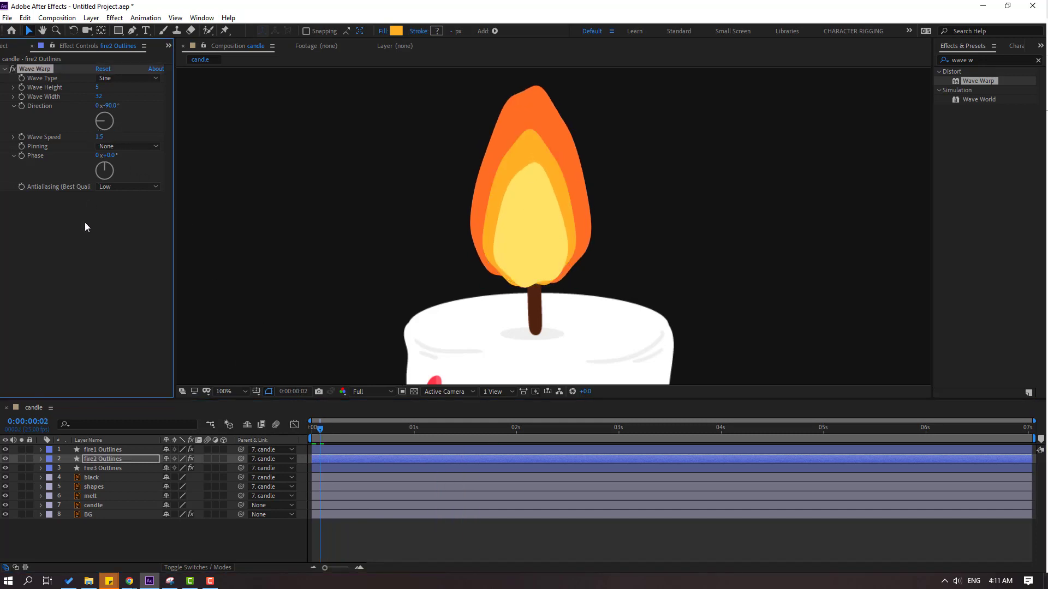
{"action": "left_click", "coordinate": [331, 430]}
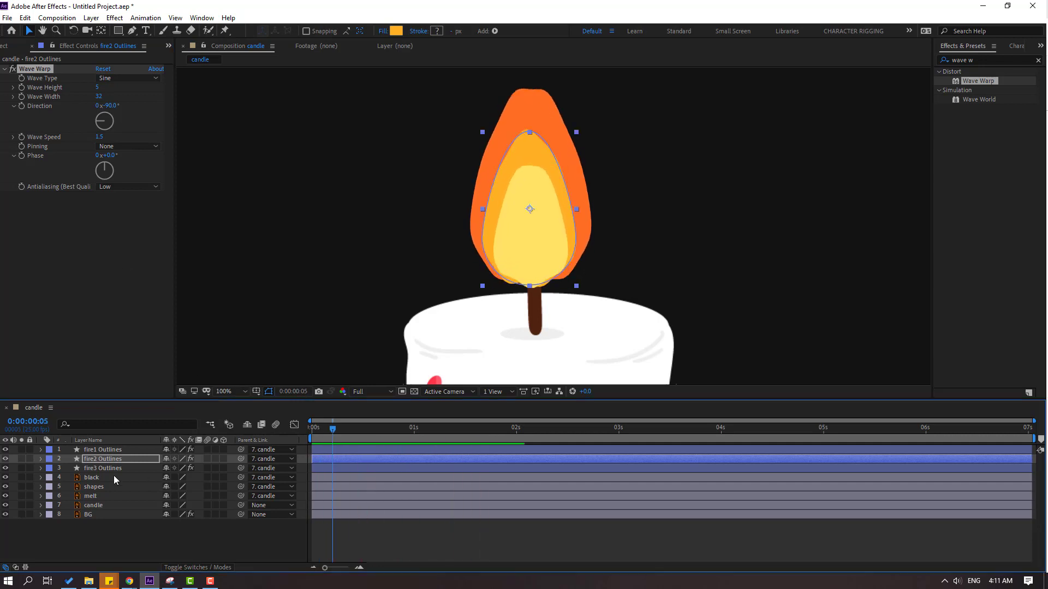
- Set the Wave Warp wave height of fire3 Outlines to 8 and preview the flame
{"action": "left_click", "coordinate": [96, 467]}
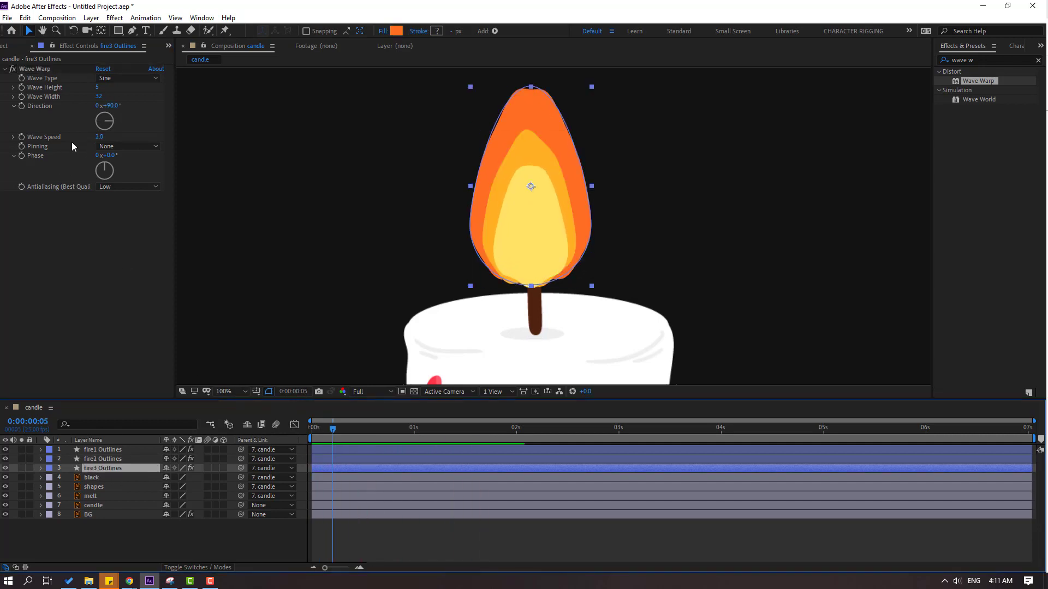
{"action": "left_click", "coordinate": [98, 88]}
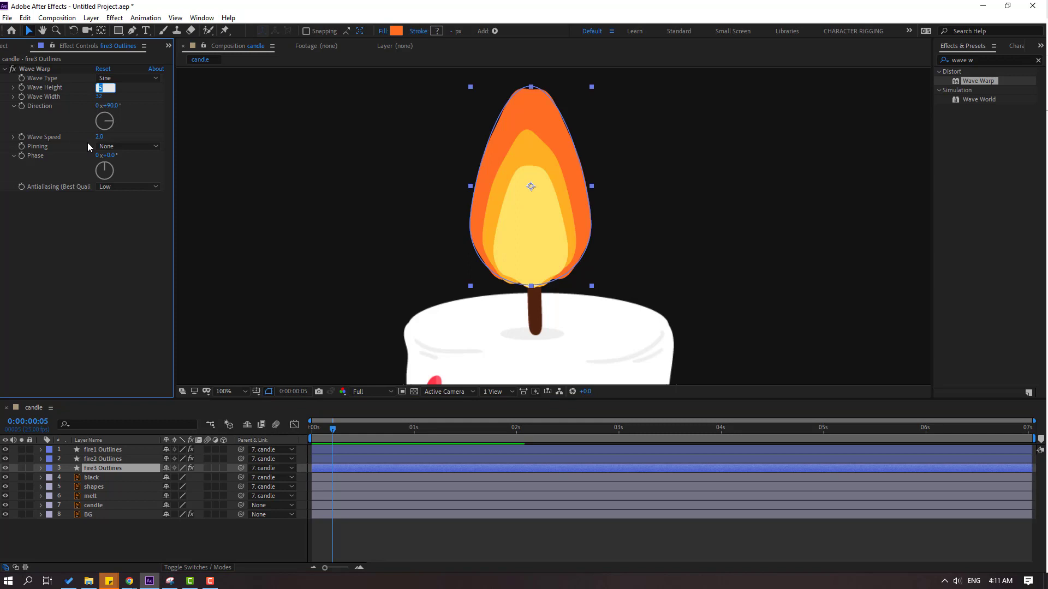
{"action": "key", "text": "Return"}
{"action": "key", "text": "space"}
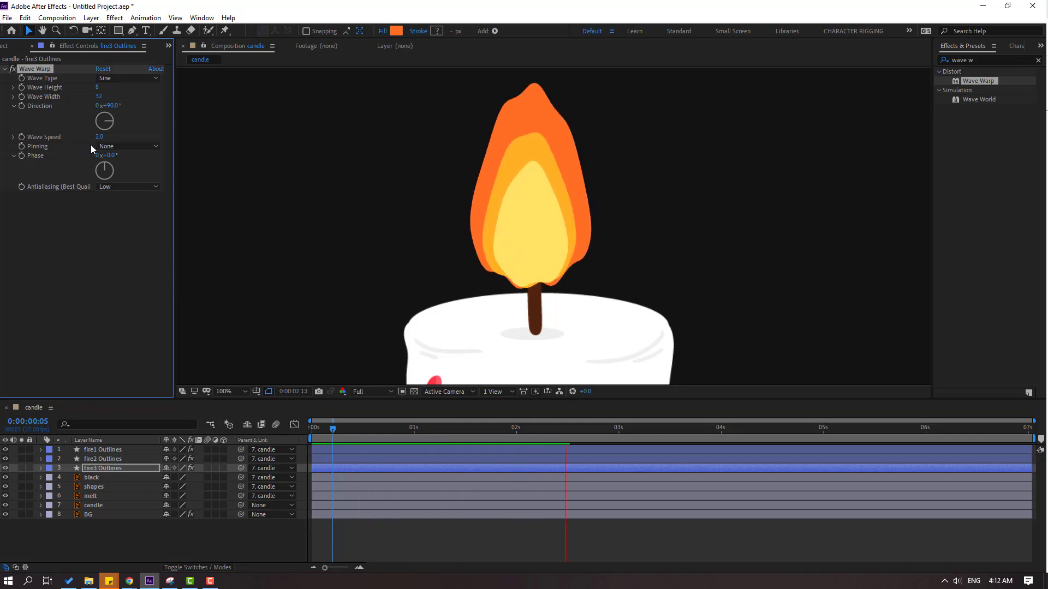
{"action": "key", "text": "space"}
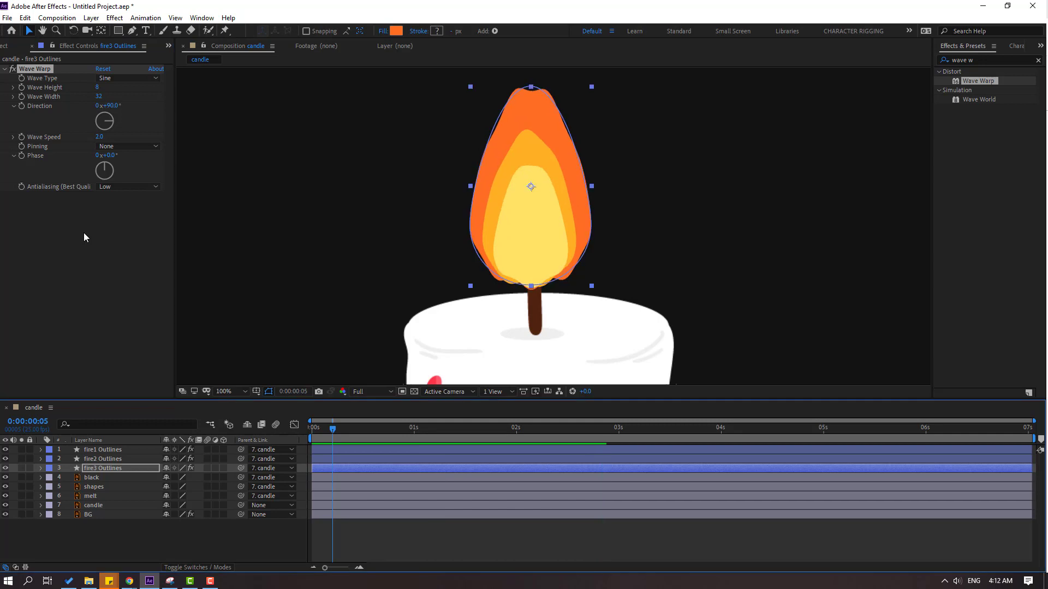
- Set the Wave Warp direction of fire3 Outlines to -90° and preview the whole candle
{"action": "left_click", "coordinate": [112, 106]}
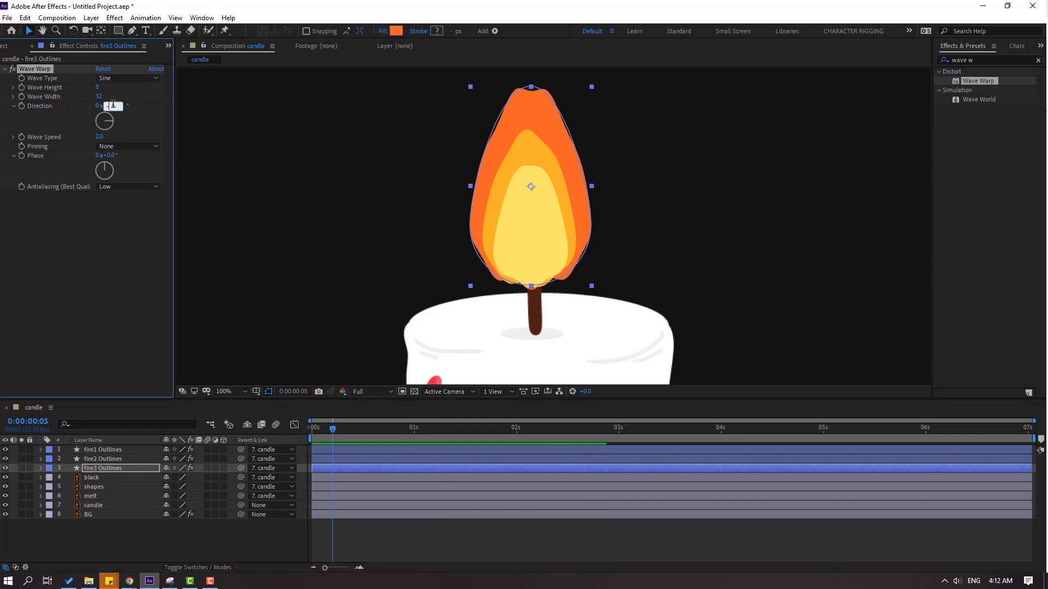
{"action": "key", "text": "Return"}
{"action": "key", "text": "space"}
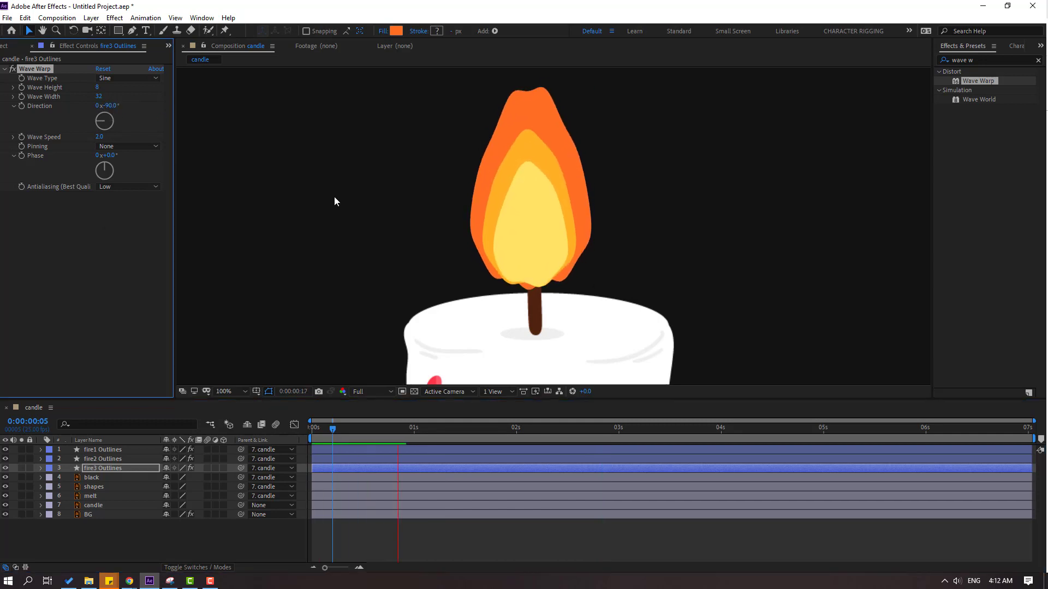
{"action": "scroll", "coordinate": [313, 249], "scroll_direction": "down", "scroll_amount": 1}
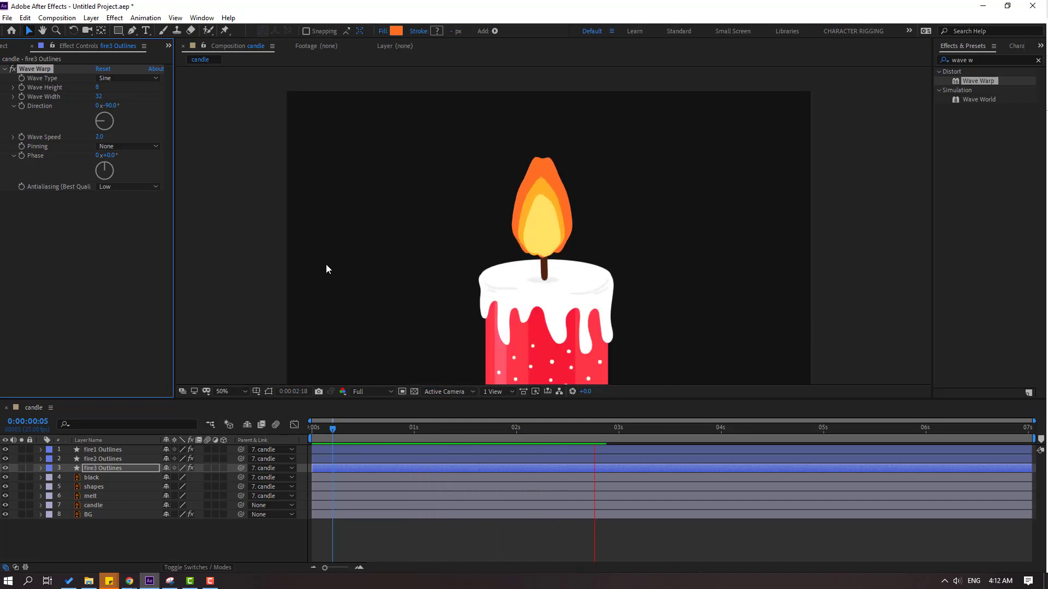
{"action": "key", "text": "period"}
{"action": "left_click", "coordinate": [325, 429]}
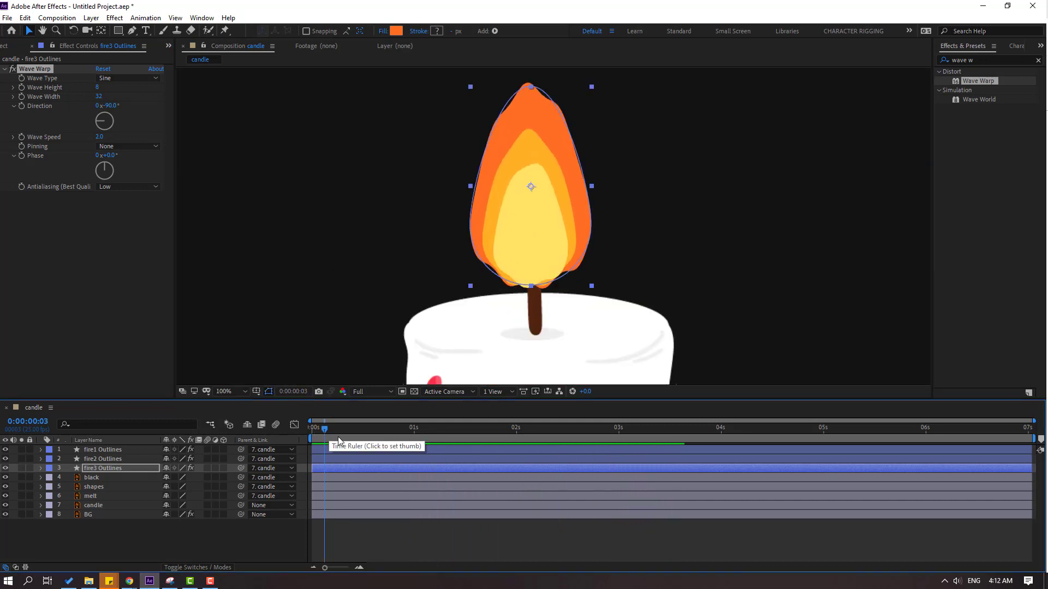
{"action": "key", "text": "Page_Down"}
{"action": "key", "text": "Page_Down"}
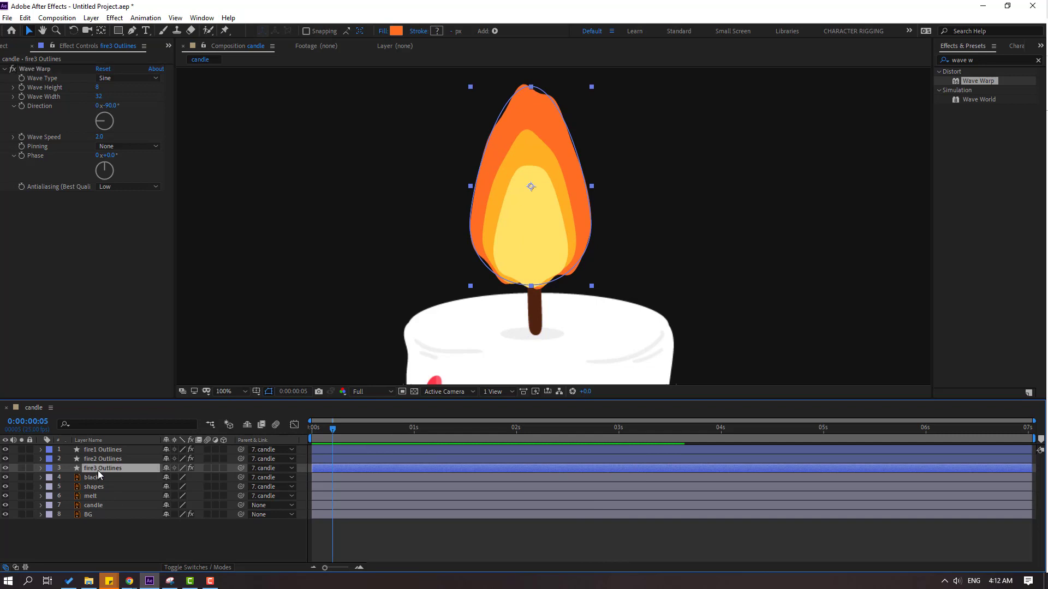
- Set the Wave Warp pinning of fire3, fire2 and fire1 Outlines to All Edges and preview the flame
{"action": "left_click", "coordinate": [108, 148]}
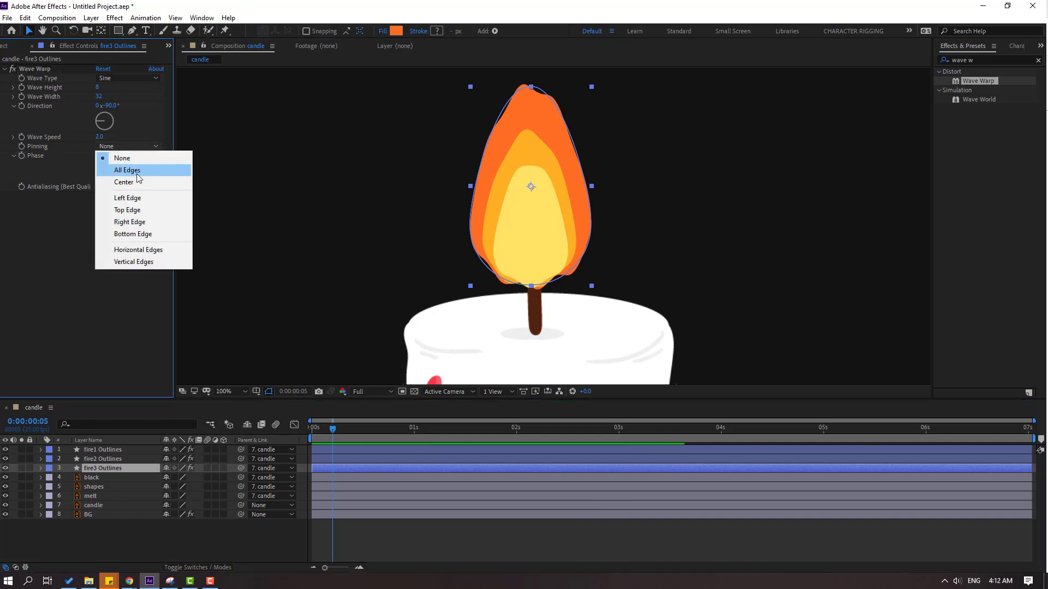
{"action": "left_click", "coordinate": [127, 170]}
{"action": "left_click", "coordinate": [103, 459]}
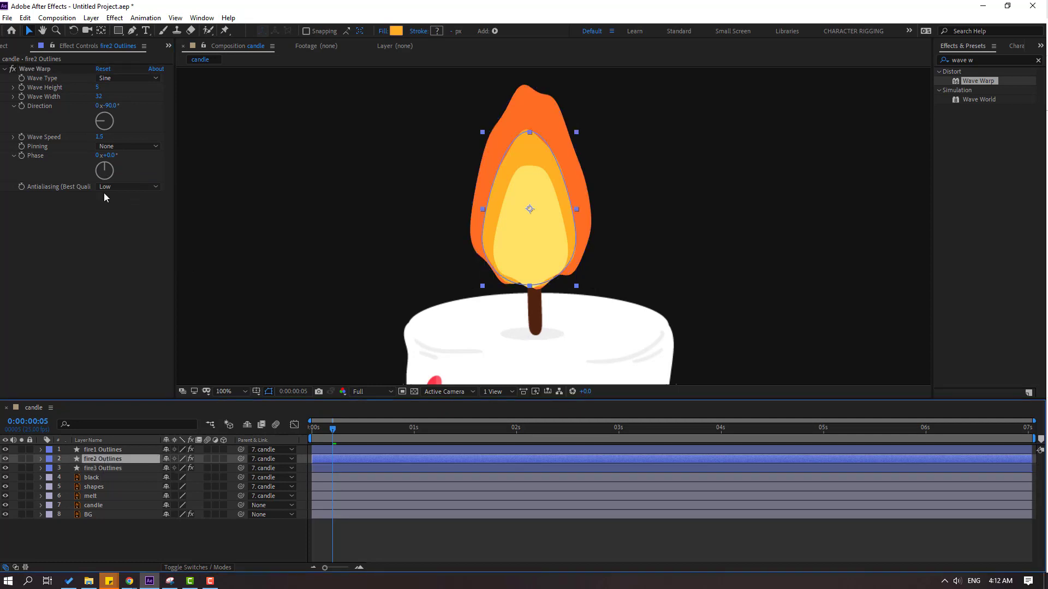
{"action": "left_click", "coordinate": [129, 146]}
{"action": "left_click", "coordinate": [126, 170]}
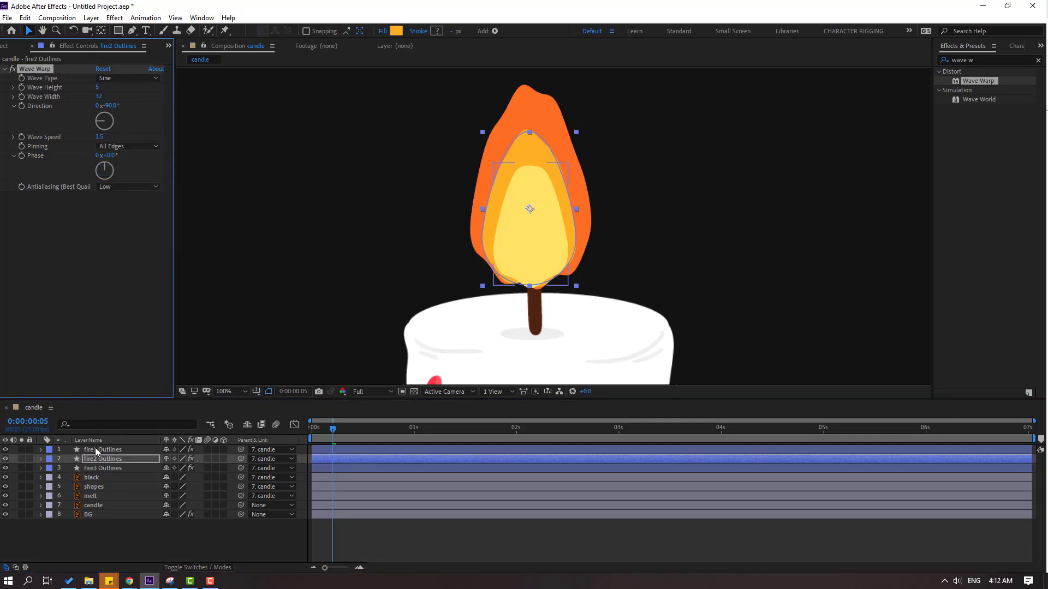
{"action": "left_click", "coordinate": [101, 449]}
{"action": "left_click", "coordinate": [128, 146]}
{"action": "left_click", "coordinate": [127, 170]}
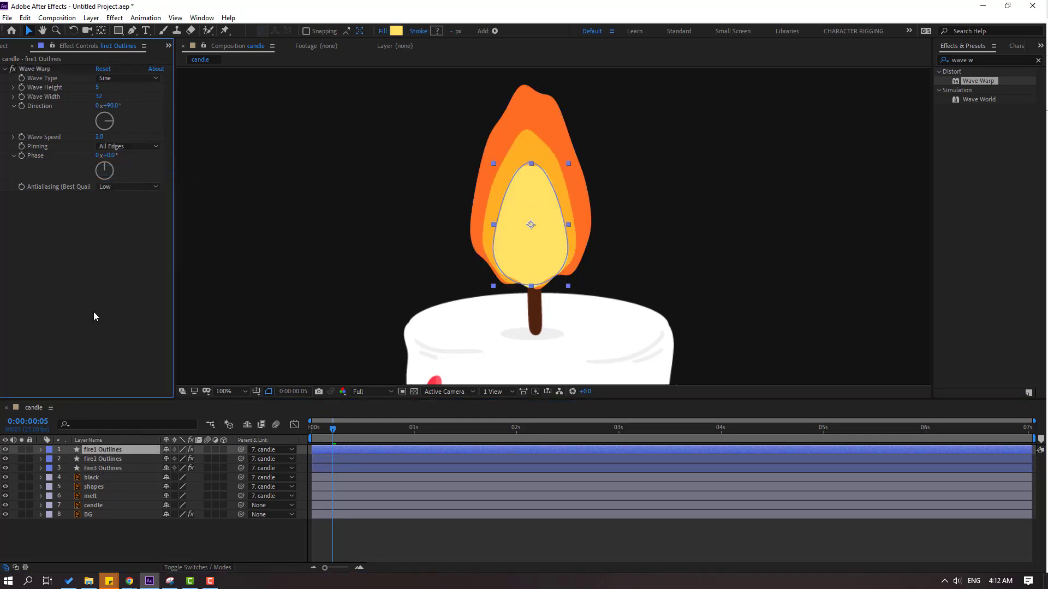
{"action": "key", "text": "comma"}
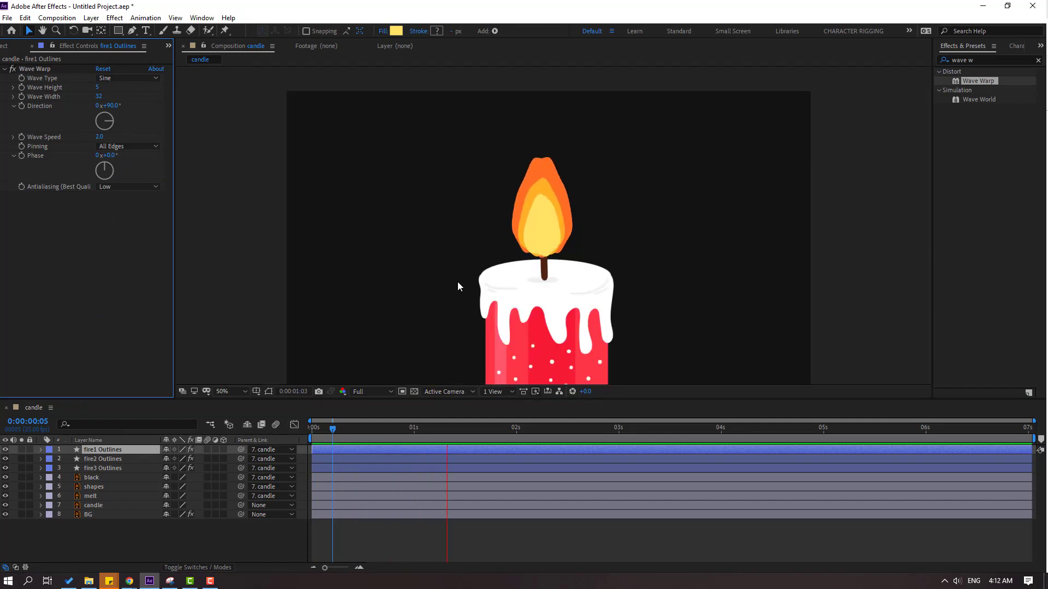
{"action": "key", "text": "period"}
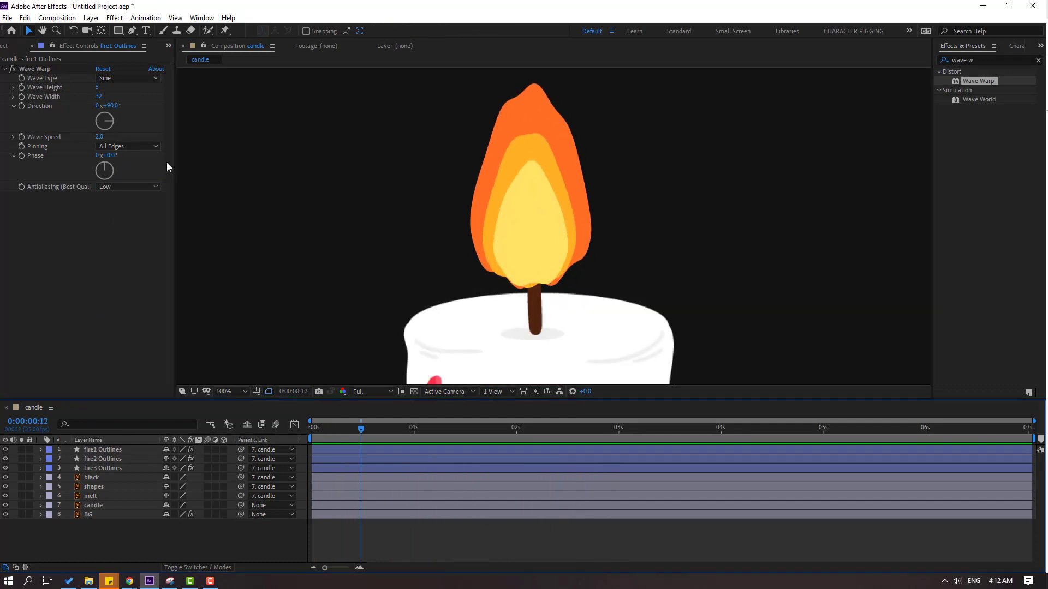
- Draw a small yellow-orange teardrop spark with the Pen tool beside the flame's tip, on a new shape layer
{"action": "left_click", "coordinate": [131, 31]}
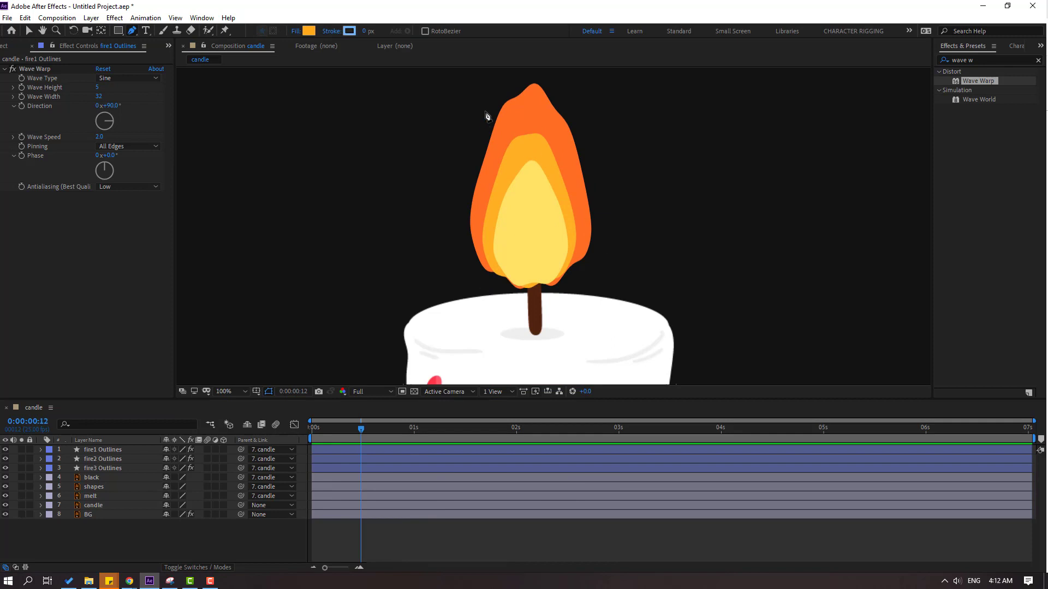
{"action": "left_click_drag", "start_coordinate": [486, 113], "coordinate": [484, 219]}
{"action": "left_click", "coordinate": [467, 163]}
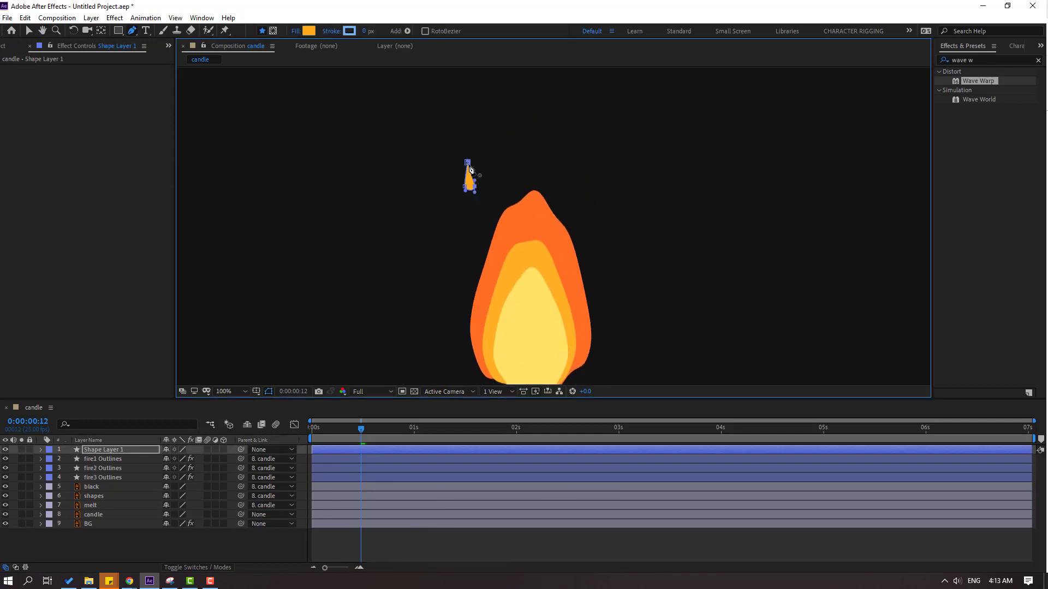
{"action": "left_click", "coordinate": [43, 31]}
{"action": "left_click", "coordinate": [398, 538]}
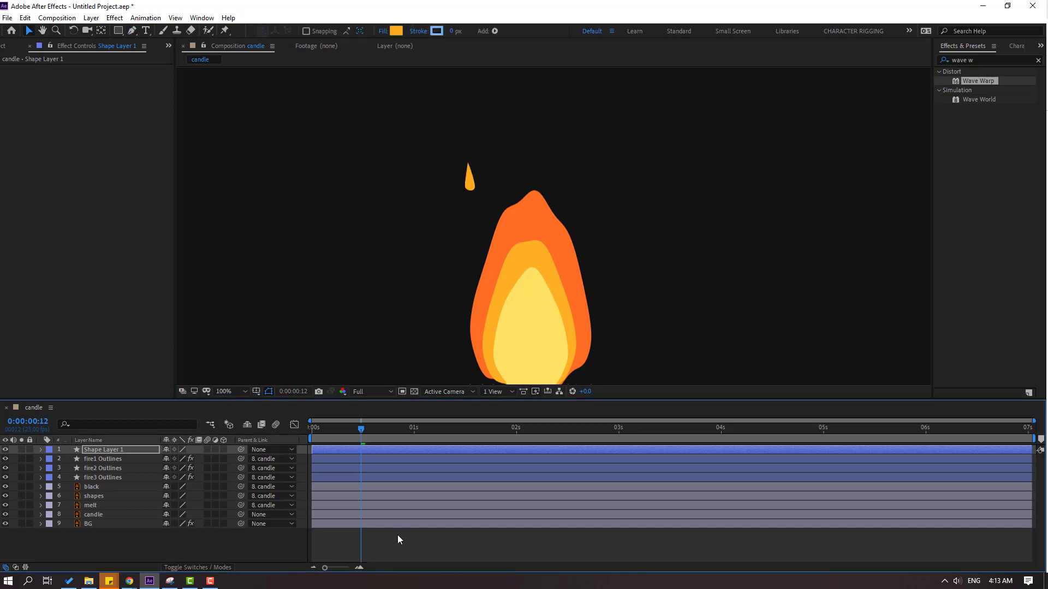
- Reshape the spark with the Pen tool, lowering its tip and pulling in its side to make it shorter and narrower
{"action": "scroll", "coordinate": [507, 194], "scroll_direction": "up", "scroll_amount": 4}
{"action": "left_click_drag", "start_coordinate": [588, 290], "coordinate": [586, 290]}
{"action": "left_click", "coordinate": [426, 208]}
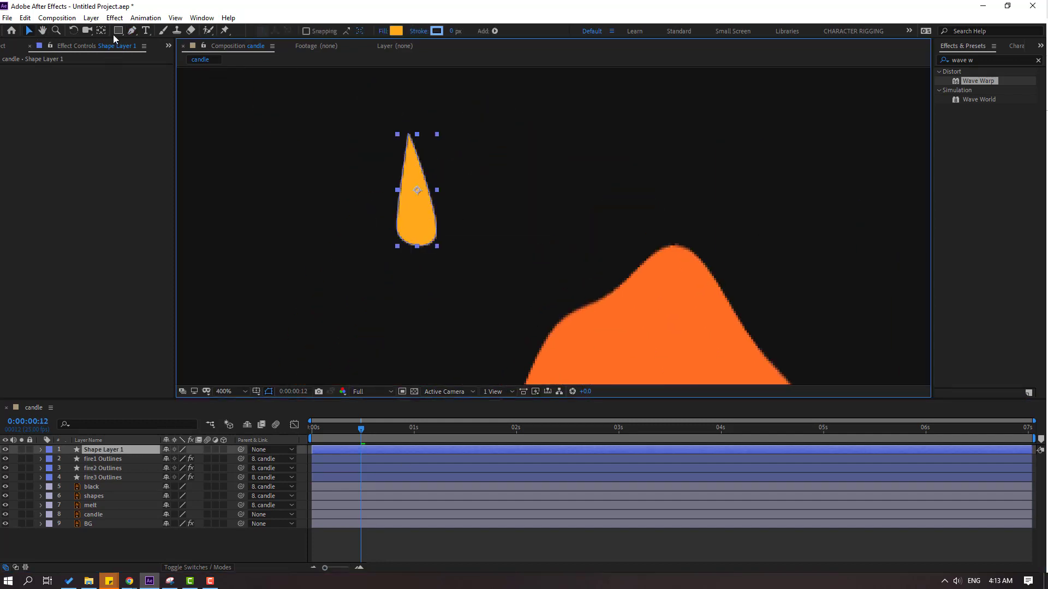
{"action": "left_click", "coordinate": [131, 30]}
{"action": "left_click_drag", "start_coordinate": [408, 134], "coordinate": [417, 146]}
{"action": "left_click_drag", "start_coordinate": [438, 234], "coordinate": [430, 227]}
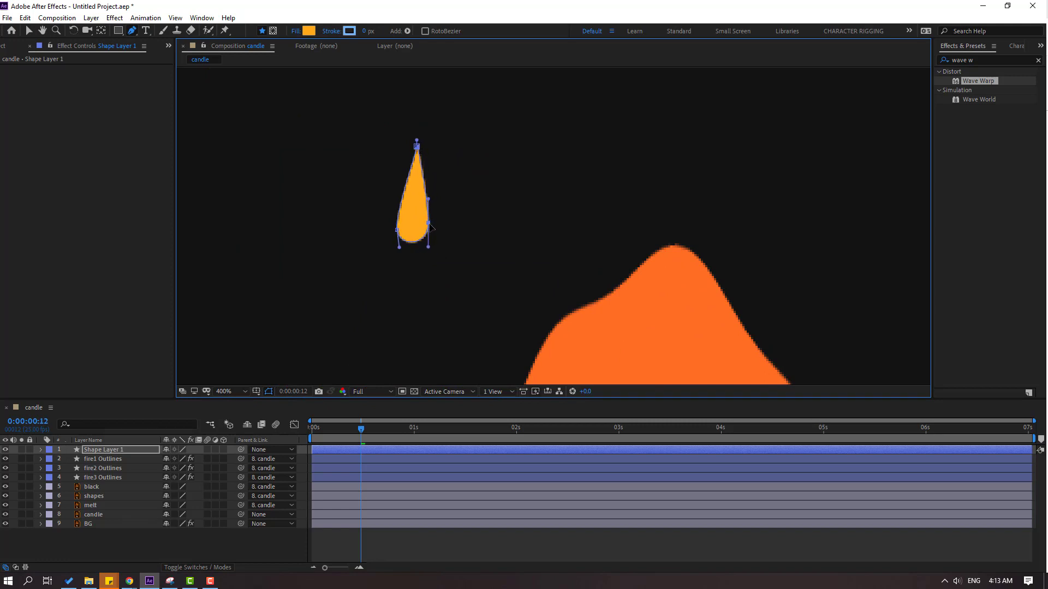
{"action": "left_click_drag", "start_coordinate": [417, 151], "coordinate": [414, 172]}
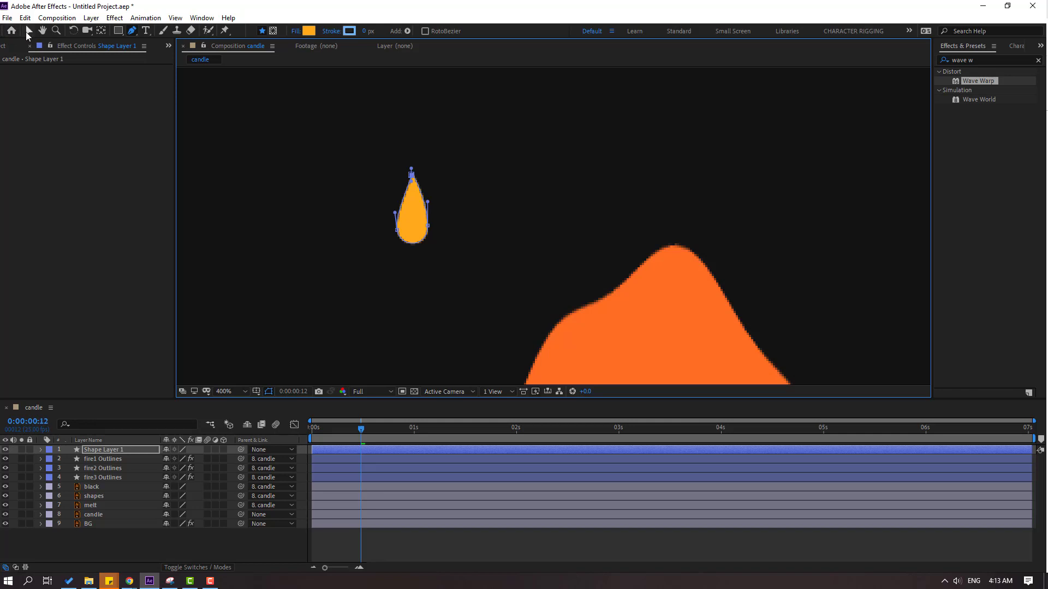
{"action": "left_click", "coordinate": [28, 31]}
- Check the spark's size against the whole candle and rename its shape layer to 01
{"action": "key", "text": "comma"}
{"action": "left_click", "coordinate": [382, 524]}
{"action": "key", "text": "comma"}
{"action": "key", "text": "comma"}
{"action": "key", "text": "comma"}
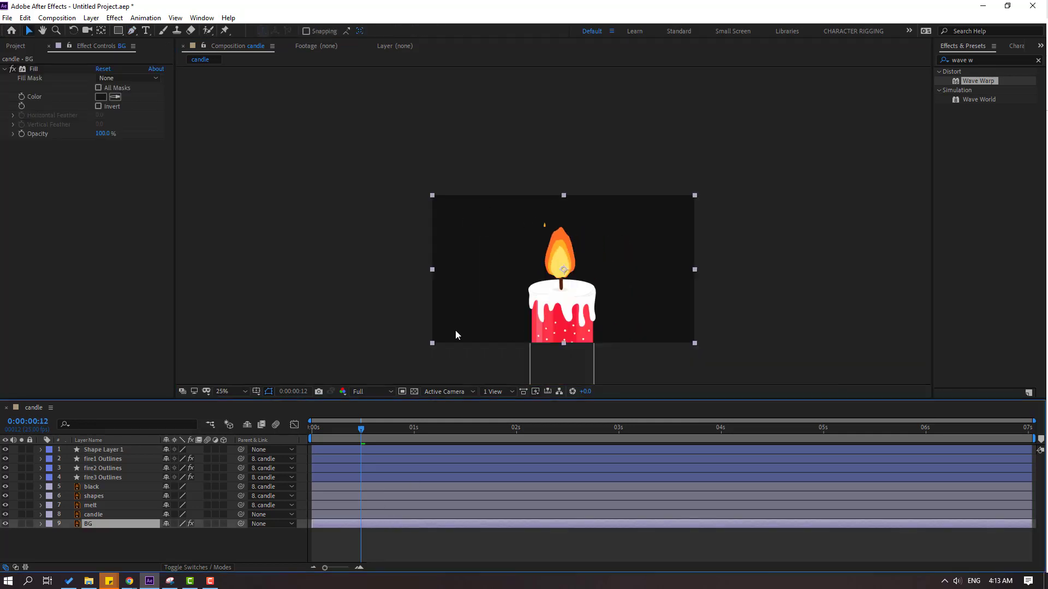
{"action": "key", "text": "period"}
{"action": "key", "text": "period"}
{"action": "key", "text": "period"}
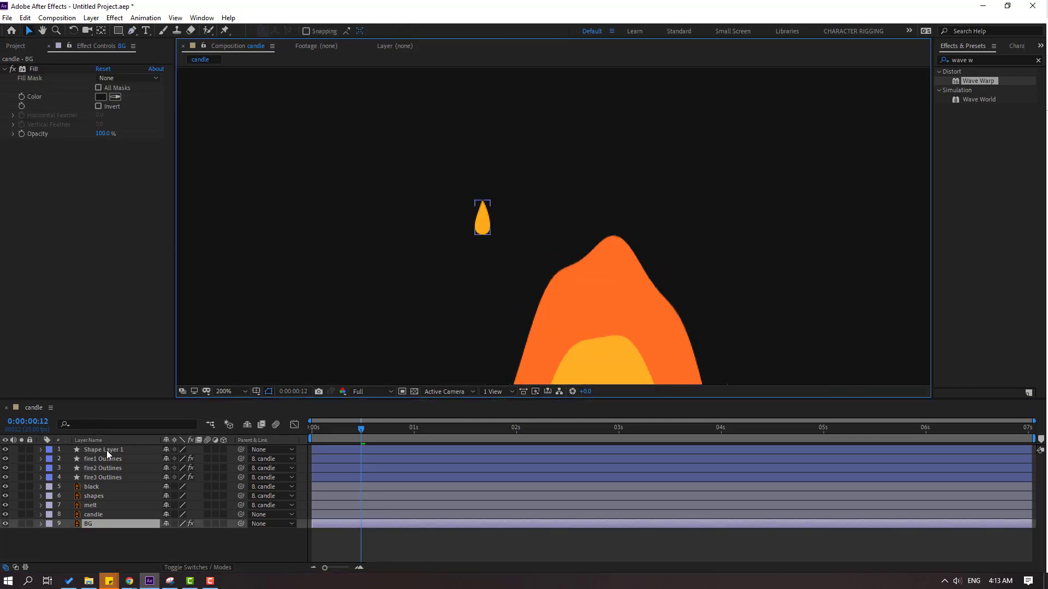
{"action": "left_click", "coordinate": [106, 450]}
{"action": "key", "text": "Return"}
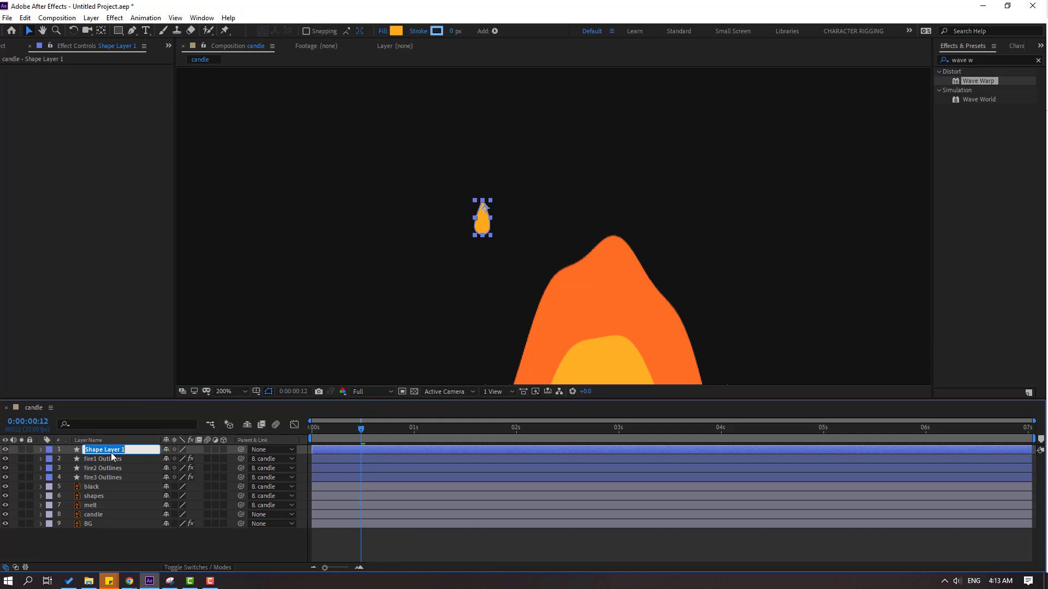
{"action": "type", "text": "01"}
{"action": "key", "text": "Return"}
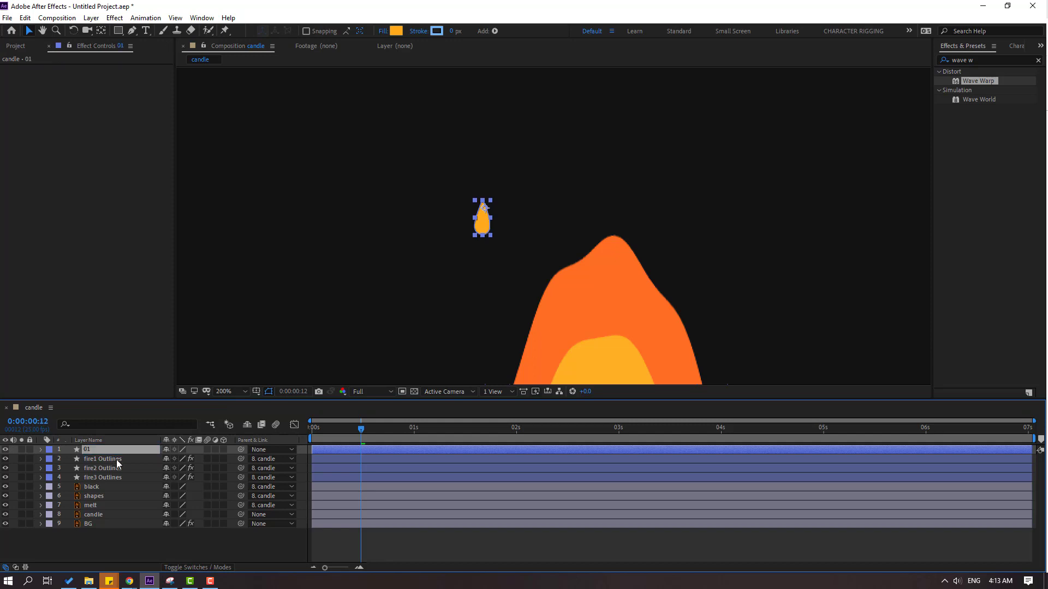
- Scale layer 01 to 80% and move the spark onto the tip of the outer flame
{"action": "key", "text": "s"}
{"action": "left_click", "coordinate": [181, 459]}
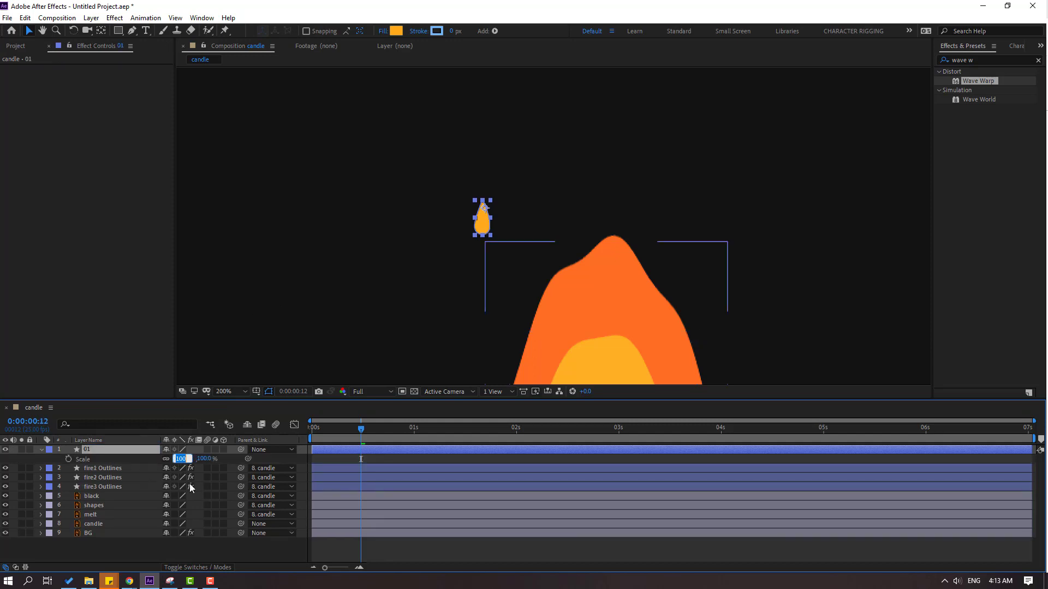
{"action": "type", "text": "80"}
{"action": "key", "text": "Return"}
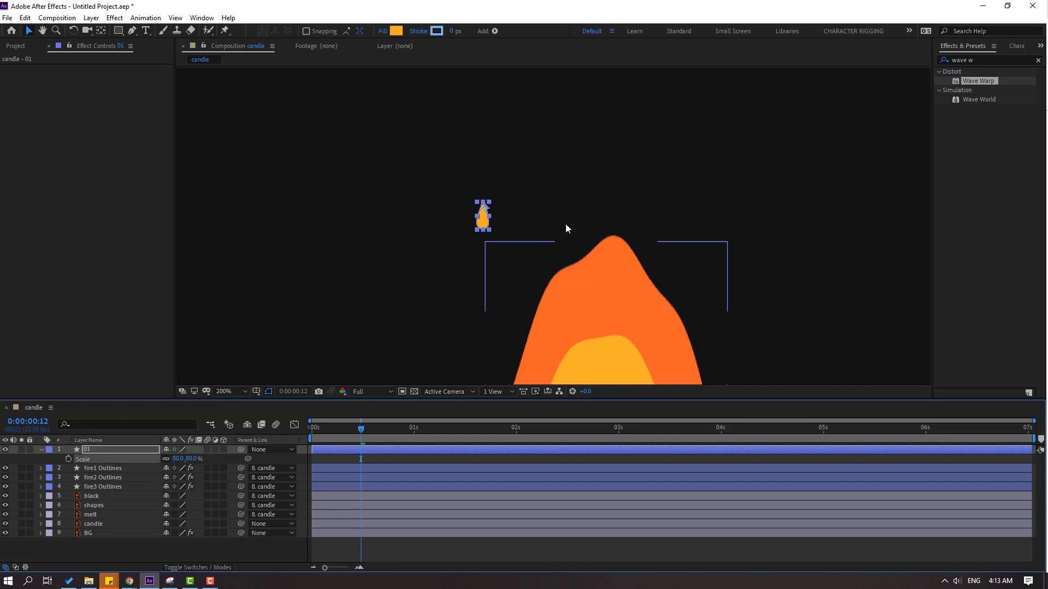
{"action": "left_click_drag", "start_coordinate": [487, 228], "coordinate": [620, 279]}
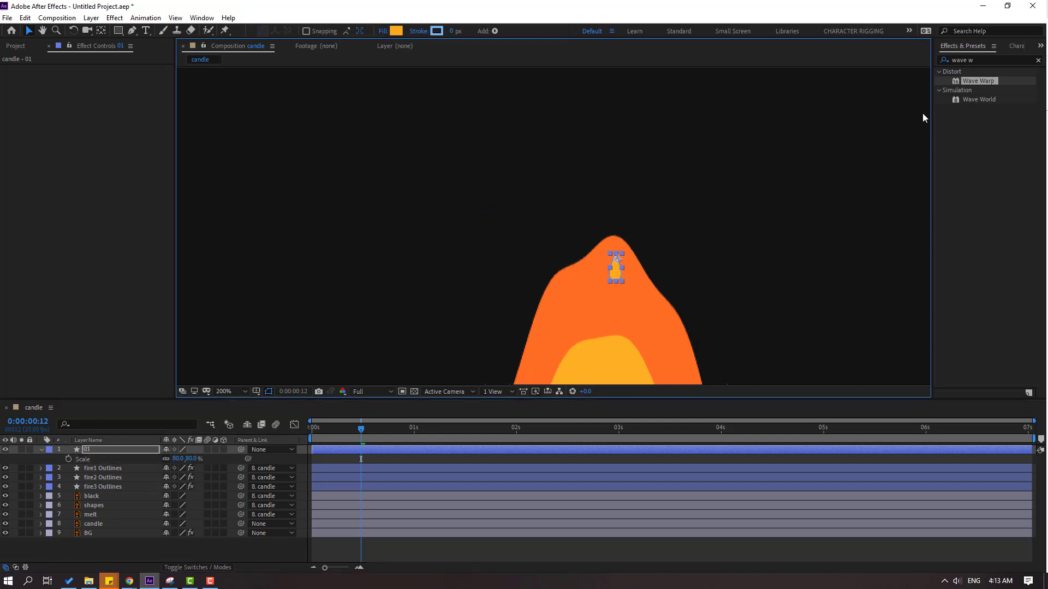
- Match the spark's fill to the outer flame's orange and place the spark just above the middle flame
{"action": "left_click", "coordinate": [397, 31]}
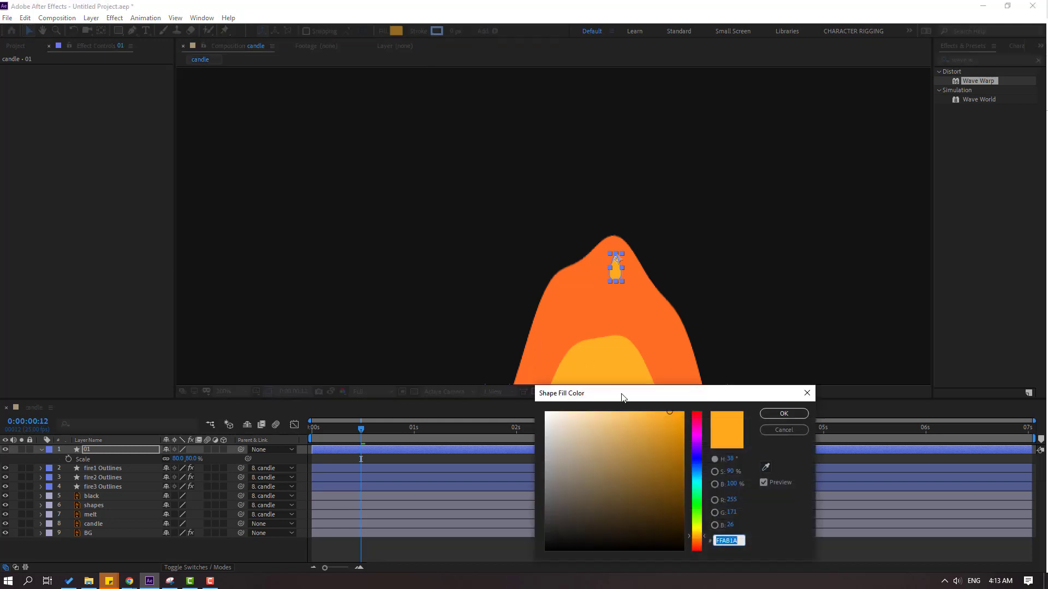
{"action": "left_click", "coordinate": [765, 467]}
{"action": "left_click", "coordinate": [767, 416]}
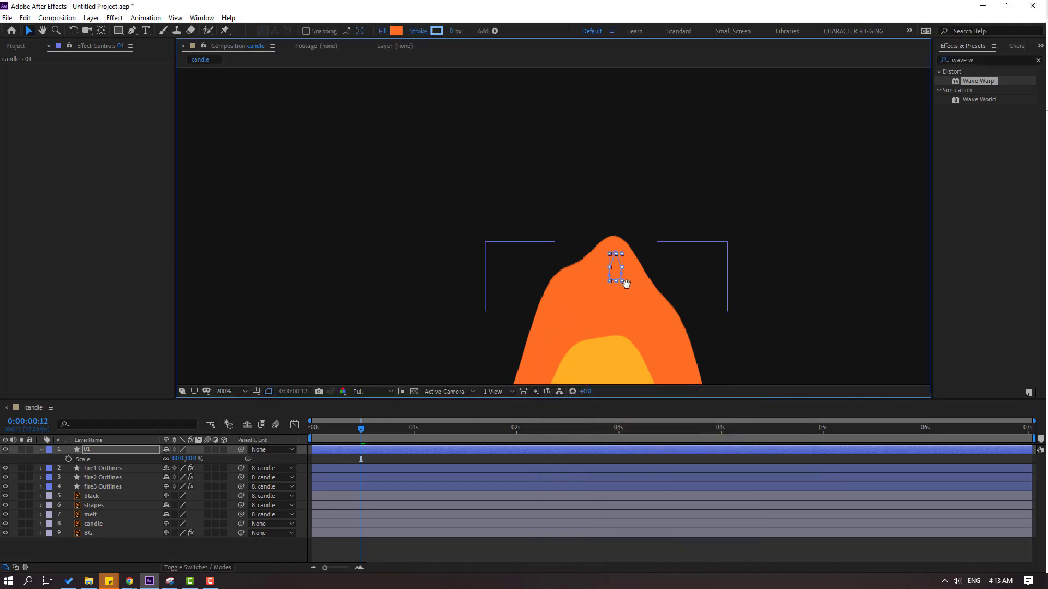
{"action": "left_click_drag", "start_coordinate": [627, 282], "coordinate": [585, 236]}
{"action": "left_click", "coordinate": [550, 199]}
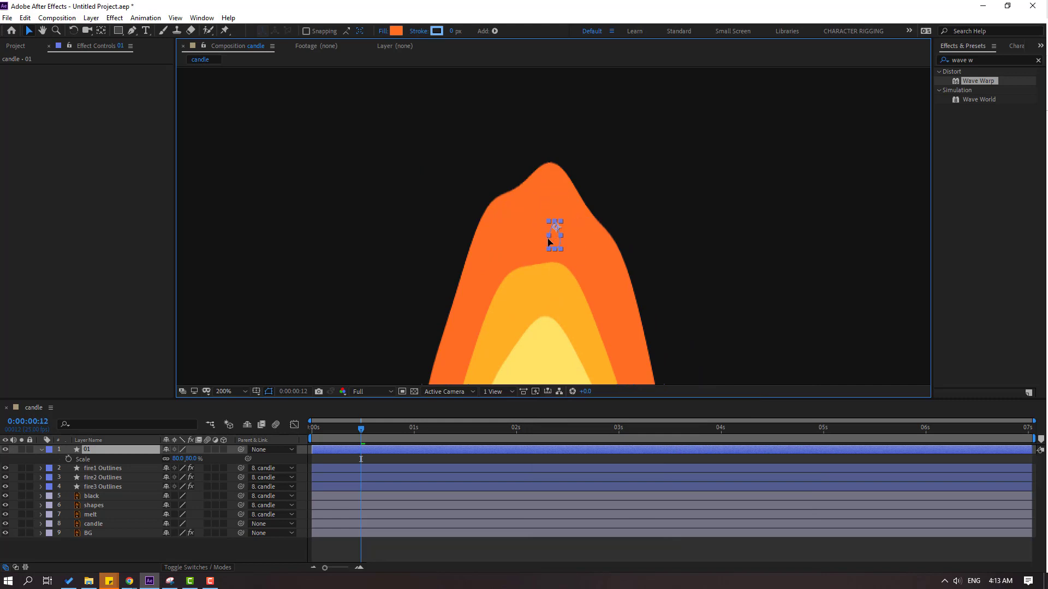
- Keyframe layer 01's Position from inside the flame at frame 0 to 942.9, 102.6 above the tip at 0:00:00:18
{"action": "left_click_drag", "start_coordinate": [355, 433], "coordinate": [284, 439]}
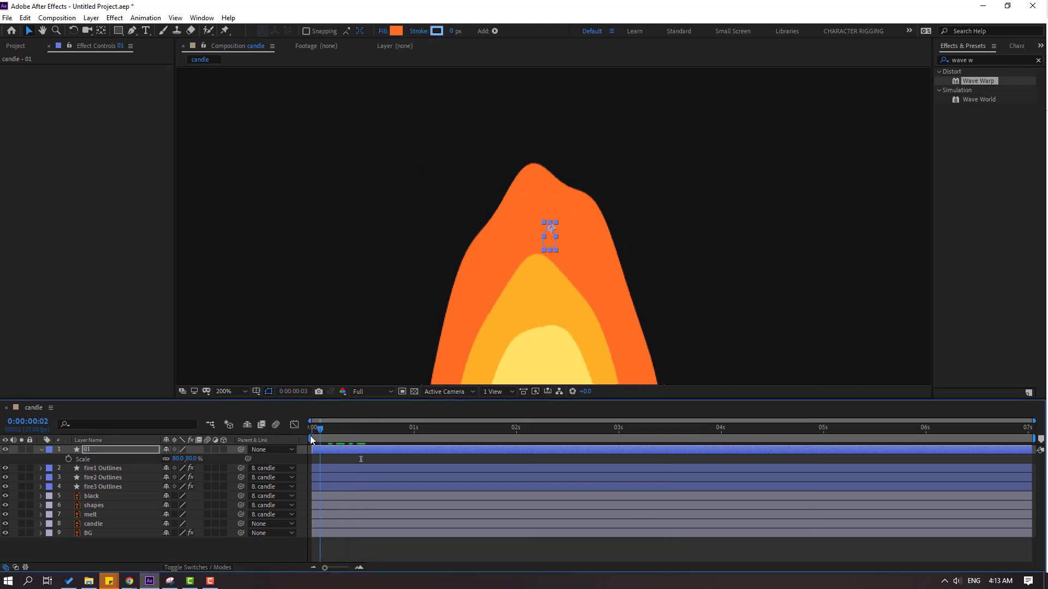
{"action": "key", "text": "p"}
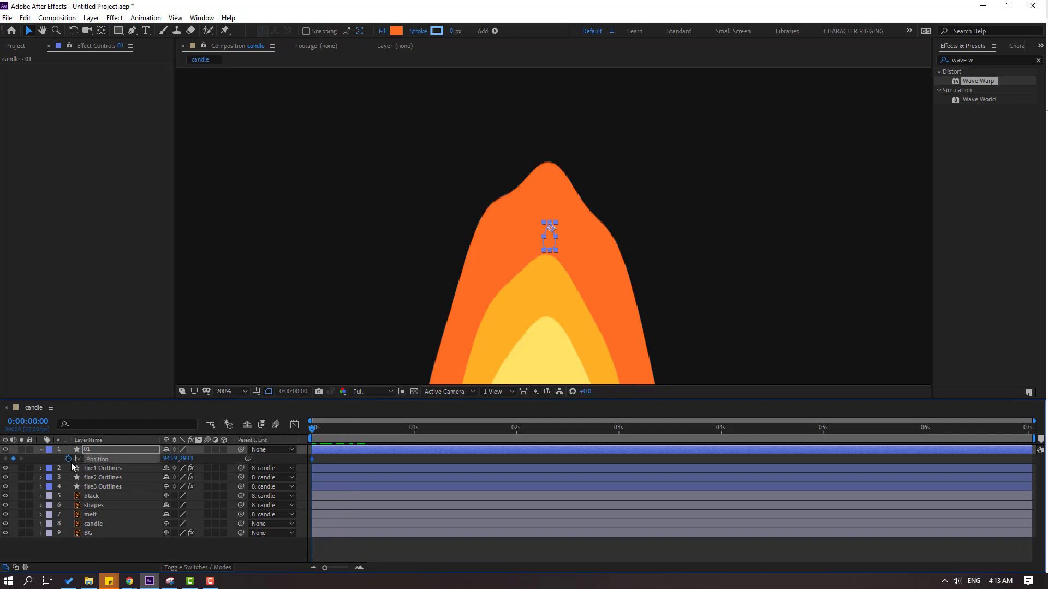
{"action": "key", "text": "space"}
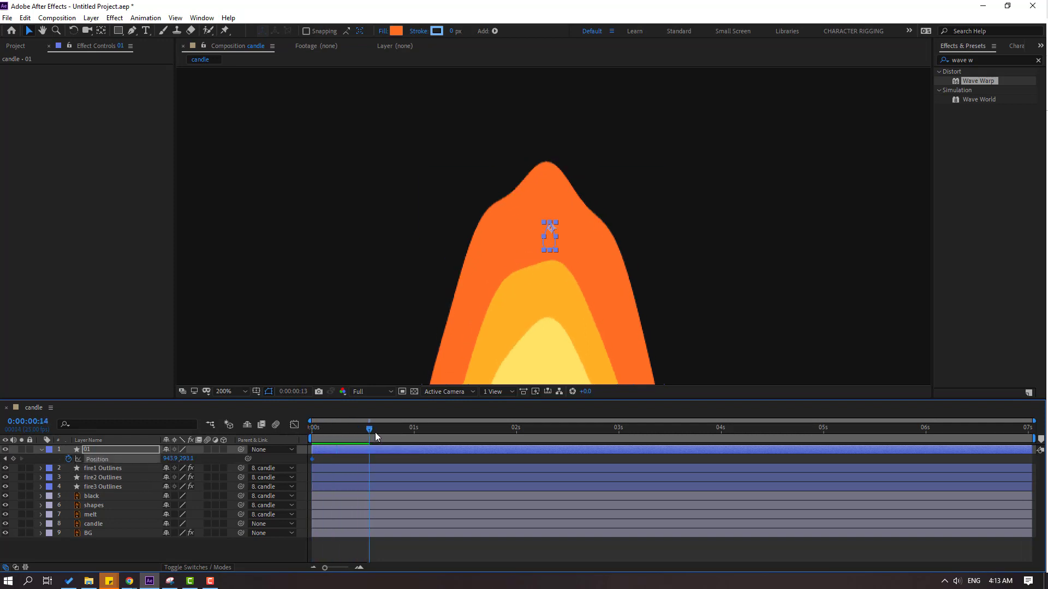
{"action": "left_click_drag", "start_coordinate": [635, 188], "coordinate": [605, 264]}
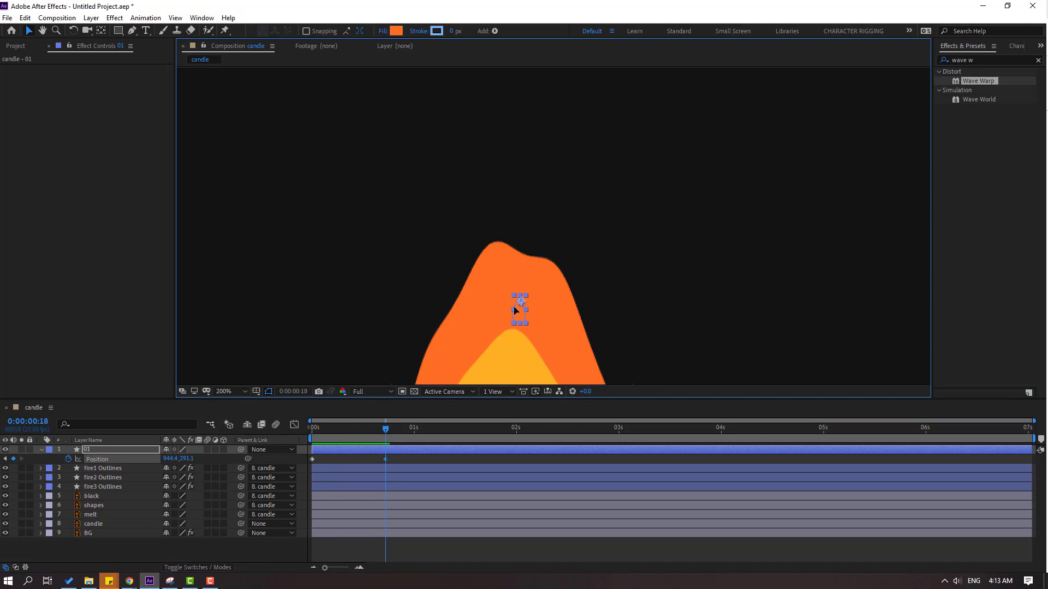
{"action": "left_click_drag", "start_coordinate": [515, 310], "coordinate": [513, 110]}
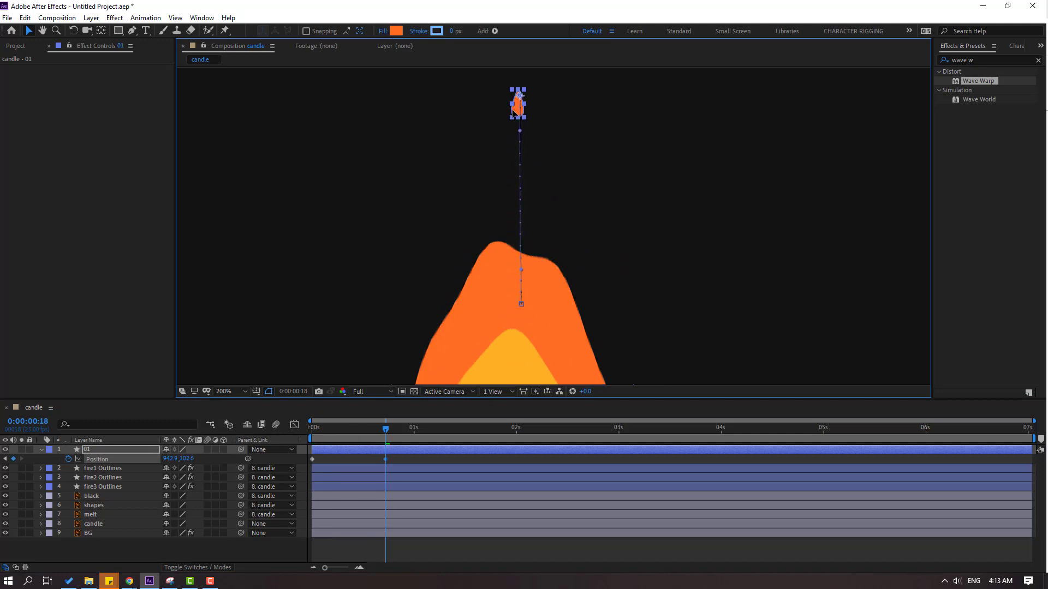
- Apply Easy Ease to both Position keyframes of layer 01 and preview the rising spark
{"action": "left_click", "coordinate": [308, 466]}
{"action": "left_click", "coordinate": [313, 459]}
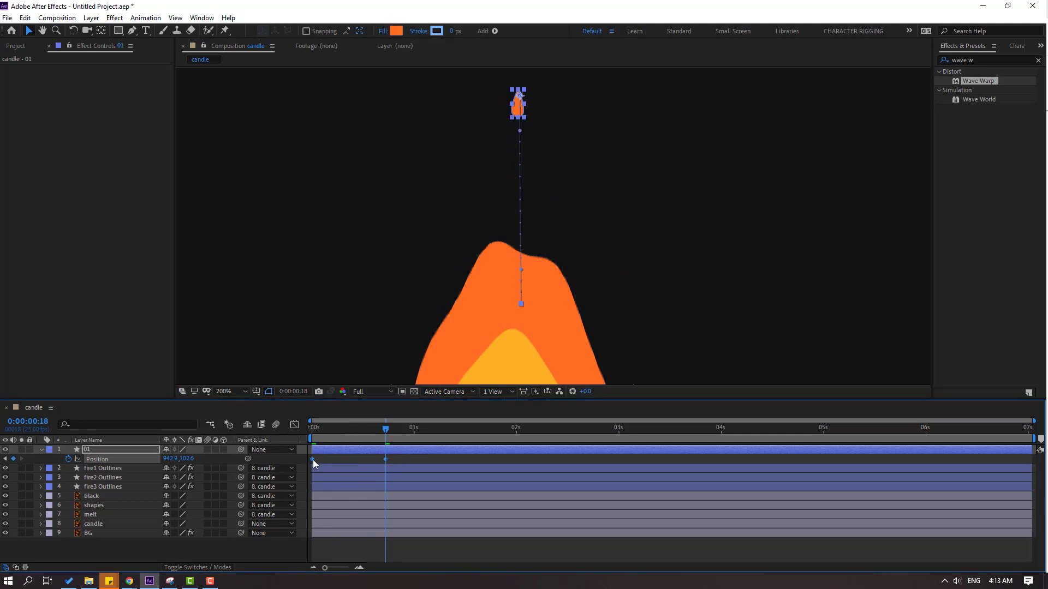
{"action": "right_click", "coordinate": [313, 459]}
{"action": "mouse_move", "coordinate": [365, 453]}
{"action": "left_click", "coordinate": [472, 487]}
{"action": "scroll", "coordinate": [562, 268], "scroll_direction": "down", "scroll_amount": 1}
{"action": "key", "text": "space"}
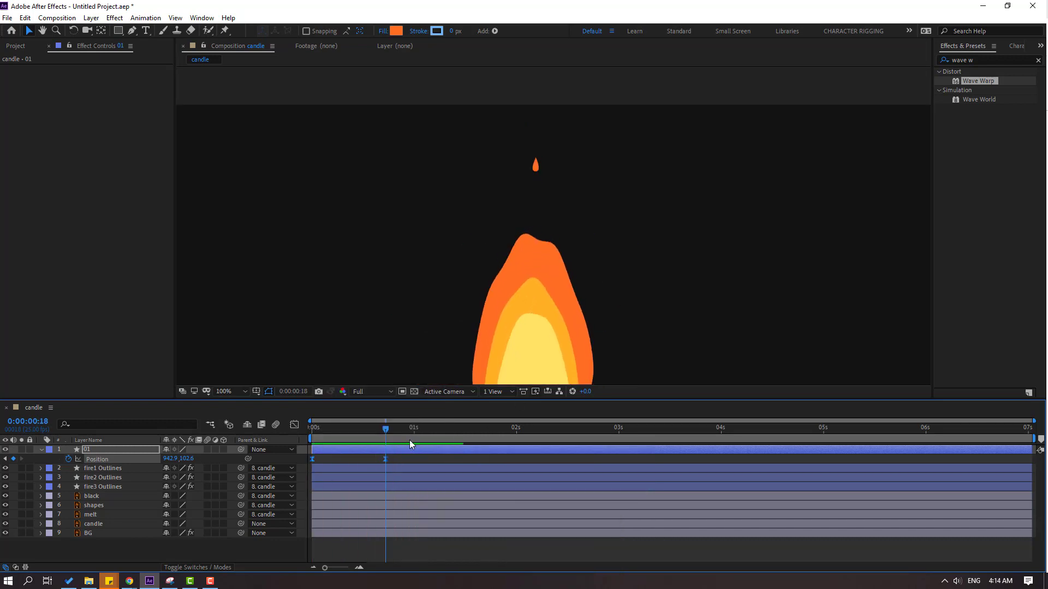
- Keyframe layer 01's Scale at 80% at 0:00:00:10 and 0% at 0:00:00:18
{"action": "left_click_drag", "start_coordinate": [384, 431], "coordinate": [351, 435]}
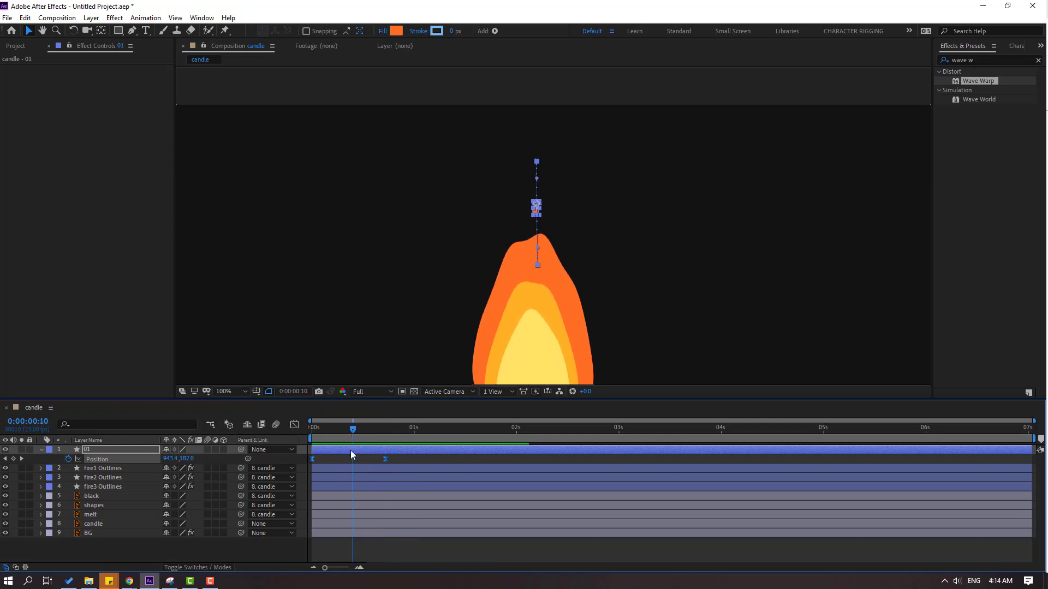
{"action": "key", "text": "shift+s"}
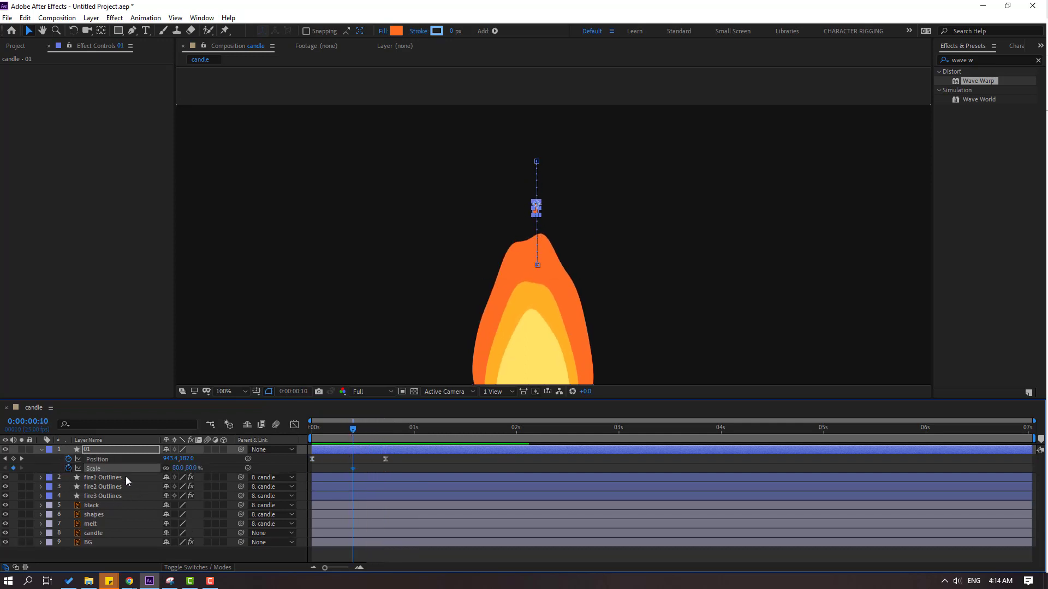
{"action": "left_click_drag", "start_coordinate": [355, 427], "coordinate": [385, 427]}
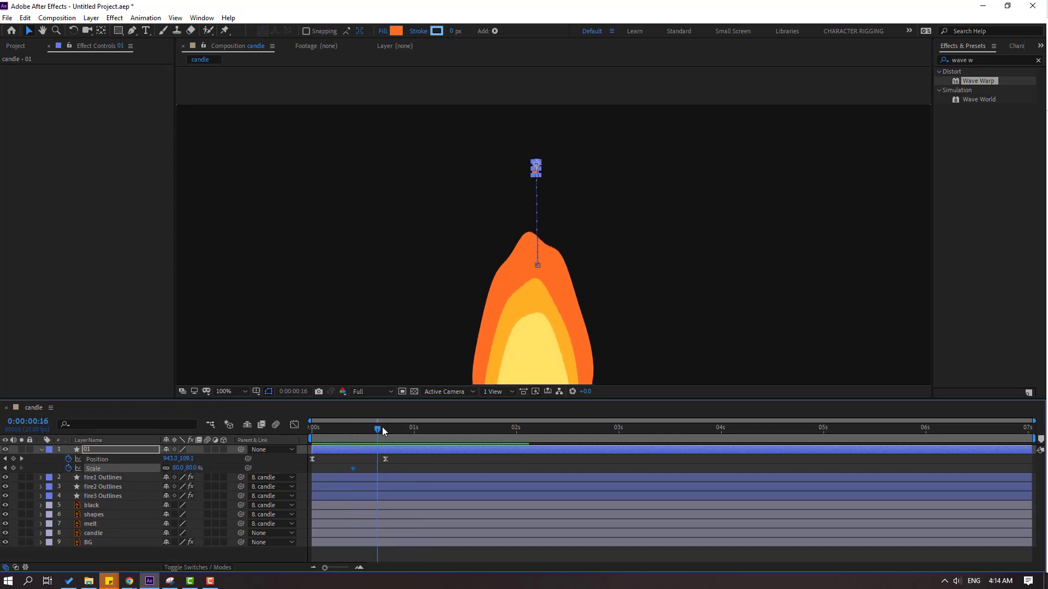
{"action": "left_click", "coordinate": [183, 469]}
{"action": "type", "text": "0"}
{"action": "key", "text": "Return"}
- Apply Easy Ease to layer 01's two Scale keyframes and preview the shrinking spark against the whole candle
{"action": "left_click_drag", "start_coordinate": [400, 470], "coordinate": [350, 467]}
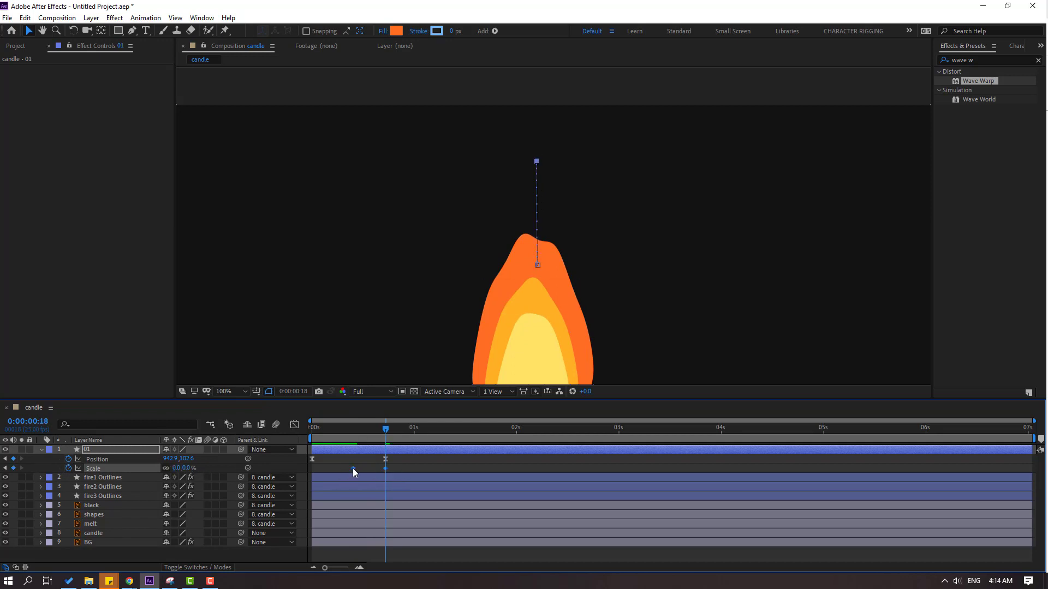
{"action": "right_click", "coordinate": [353, 467]}
{"action": "mouse_move", "coordinate": [370, 465]}
{"action": "left_click", "coordinate": [521, 490]}
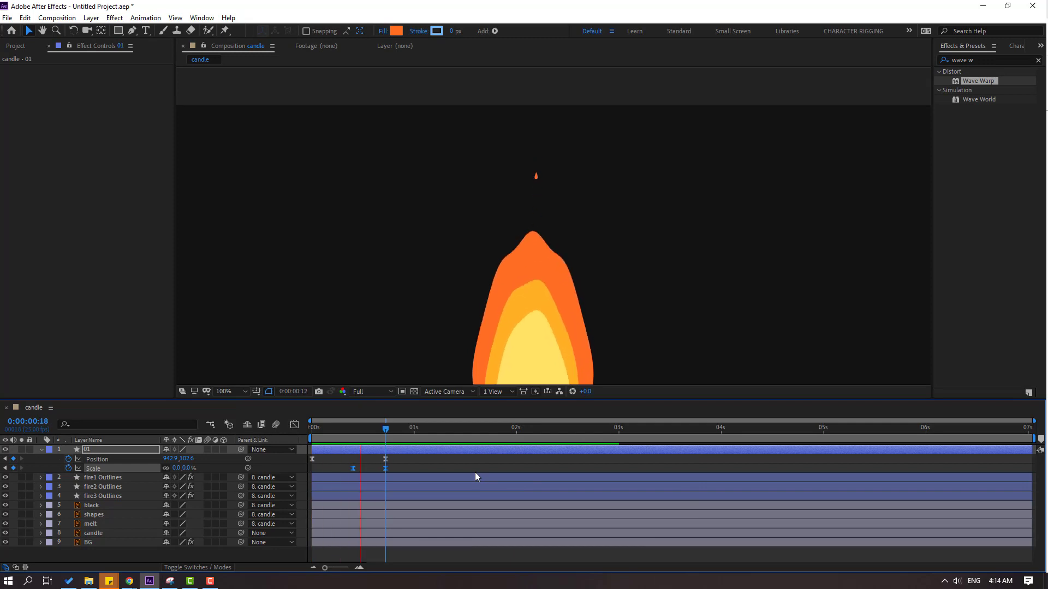
{"action": "key", "text": "space"}
{"action": "key", "text": "comma"}
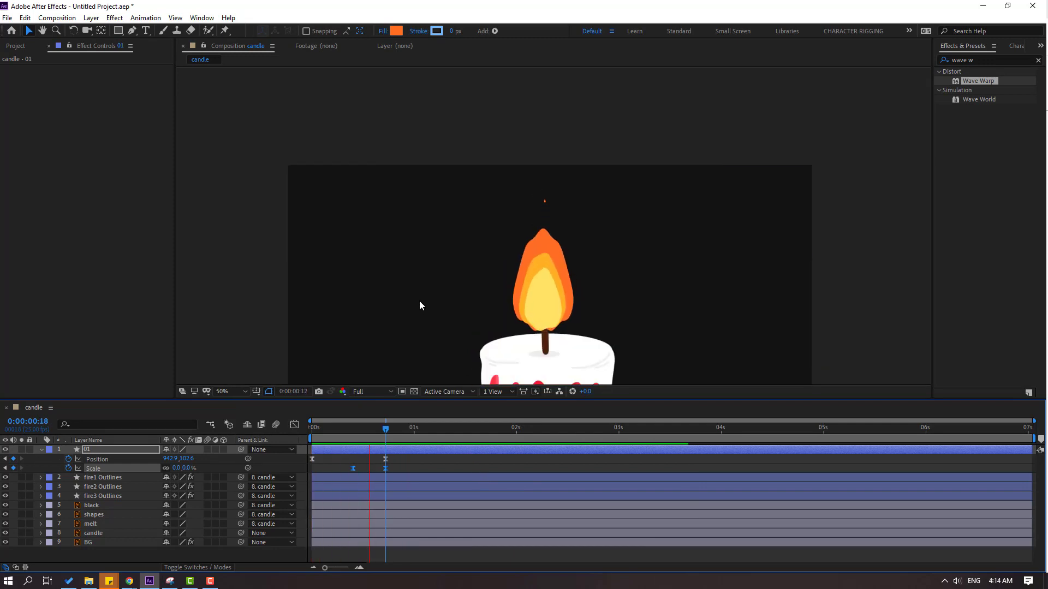
{"action": "key", "text": "space"}
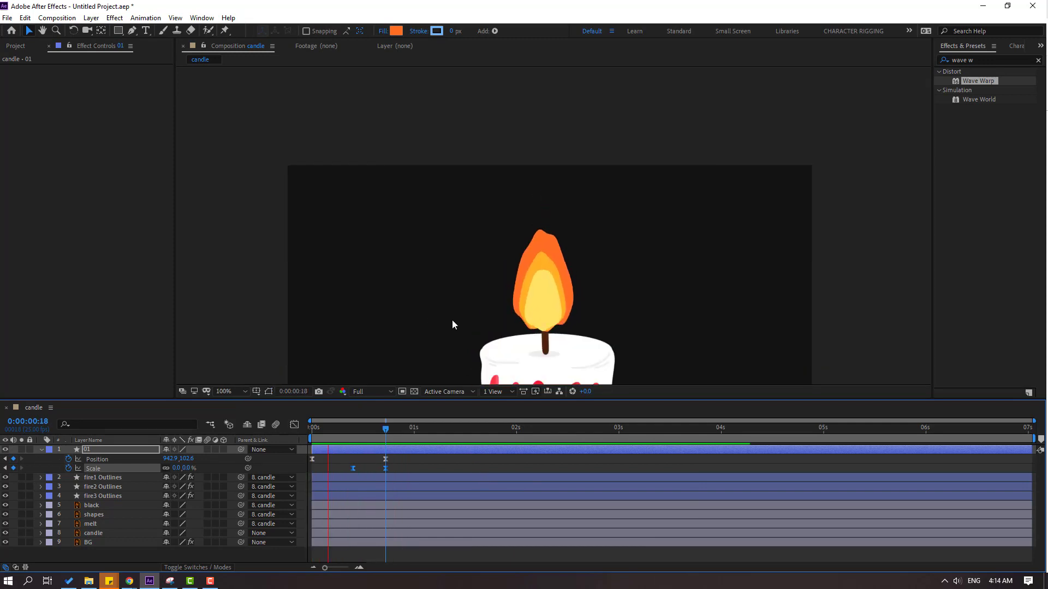
{"action": "key", "text": "space"}
{"action": "key", "text": "period"}
{"action": "key", "text": "period"}
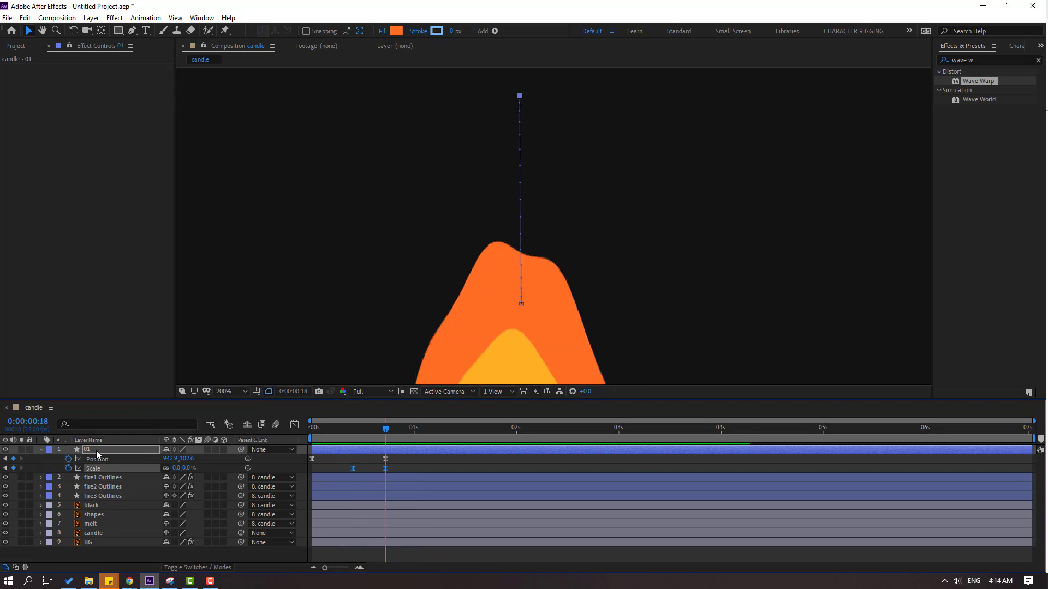
- Duplicate spark layer 01 and shift both Position keyframes of the copy left and down, starting at 897.9, 321.1, then preview both sparks
{"action": "left_click", "coordinate": [96, 451]}
{"action": "key", "text": "ctrl+d"}
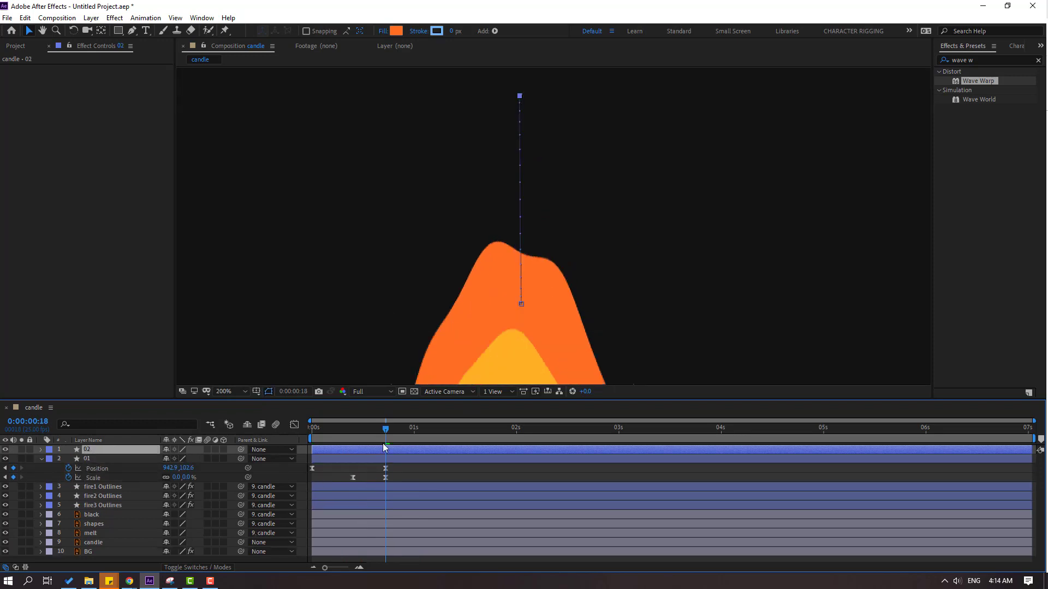
{"action": "left_click_drag", "start_coordinate": [365, 428], "coordinate": [375, 427]}
{"action": "key", "text": "p"}
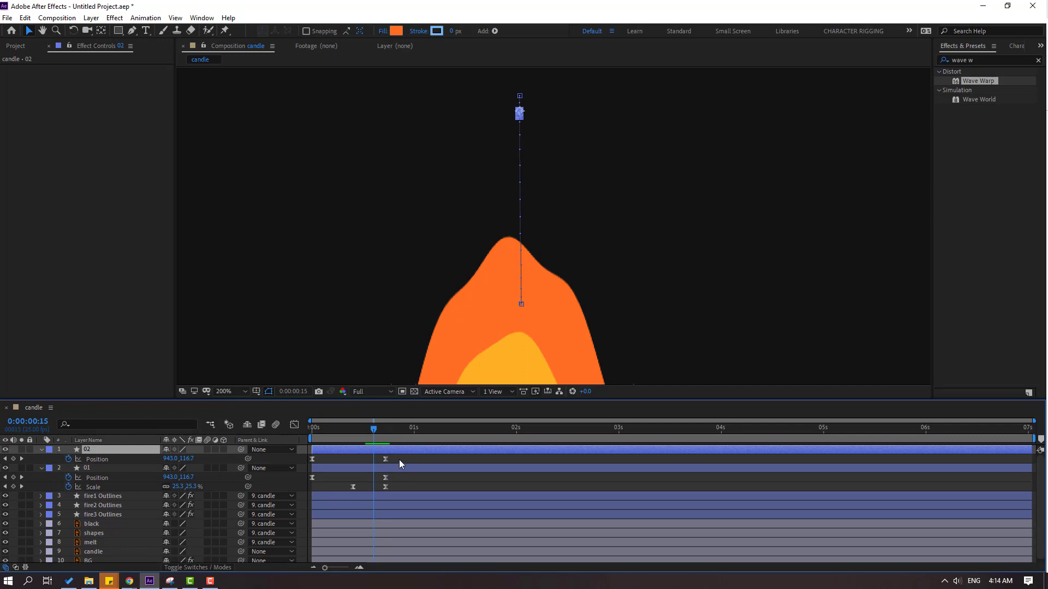
{"action": "left_click_drag", "start_coordinate": [399, 460], "coordinate": [309, 460]}
{"action": "left_click_drag", "start_coordinate": [373, 429], "coordinate": [301, 438]}
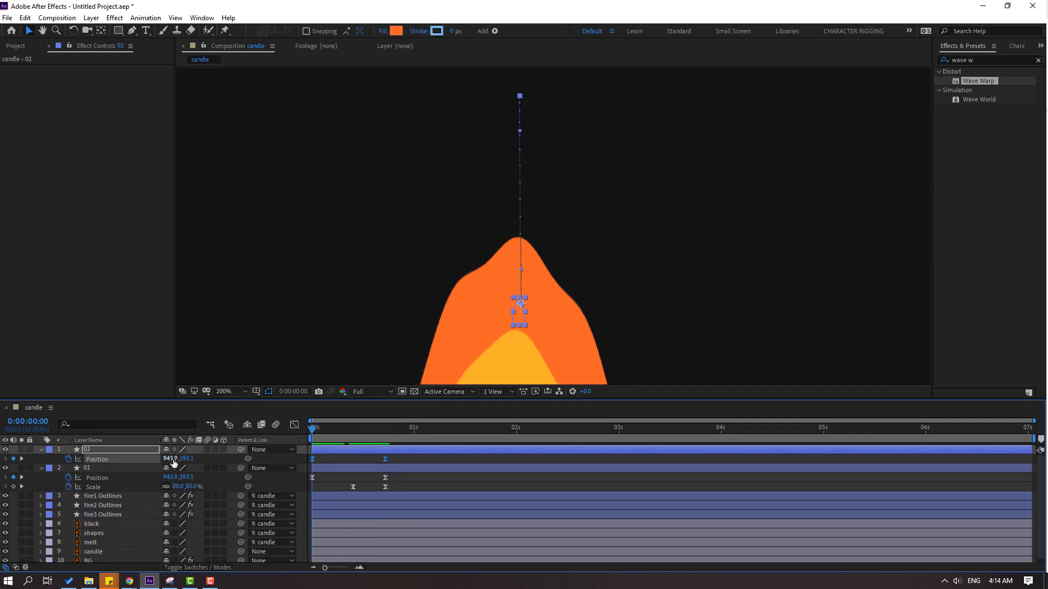
{"action": "left_click_drag", "start_coordinate": [173, 459], "coordinate": [199, 459]}
{"action": "key", "text": "space"}
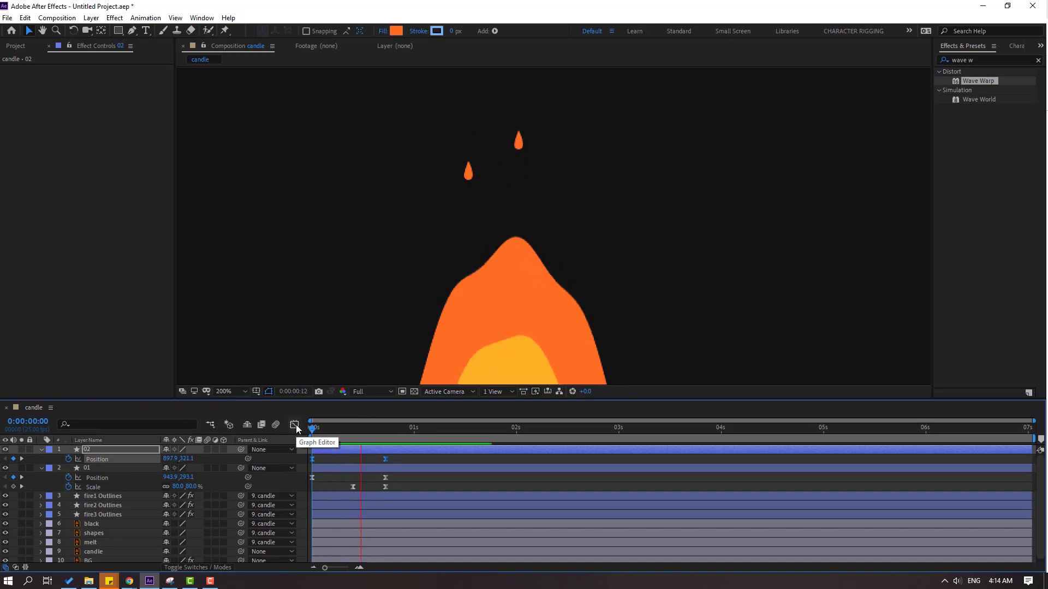
{"action": "key", "text": "space"}
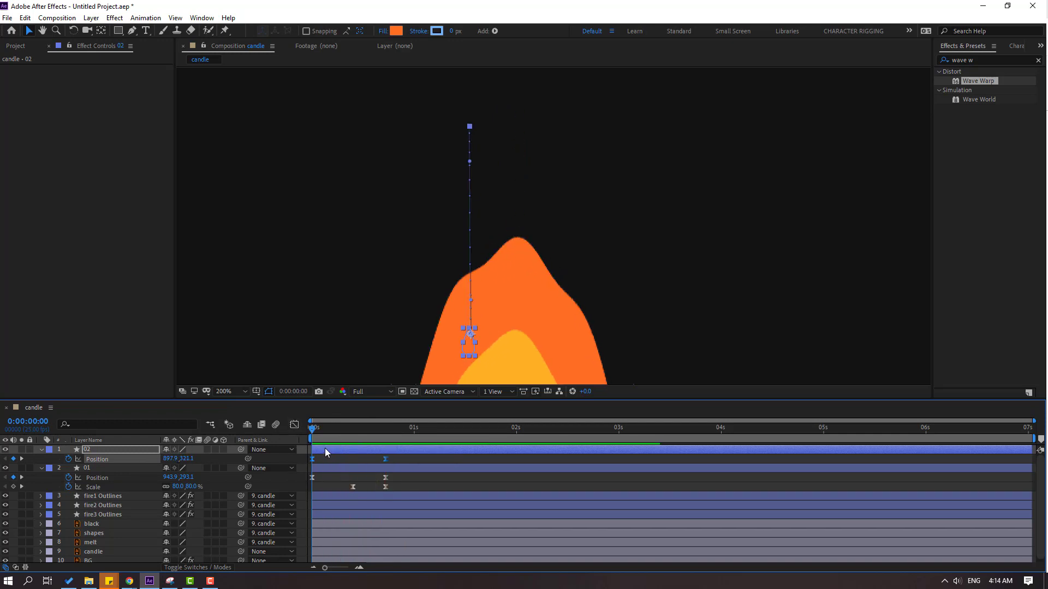
- Delay layer 02 by about 3 frames in the timeline and preview the staggered sparks on the candle
{"action": "left_click_drag", "start_coordinate": [327, 453], "coordinate": [341, 450]}
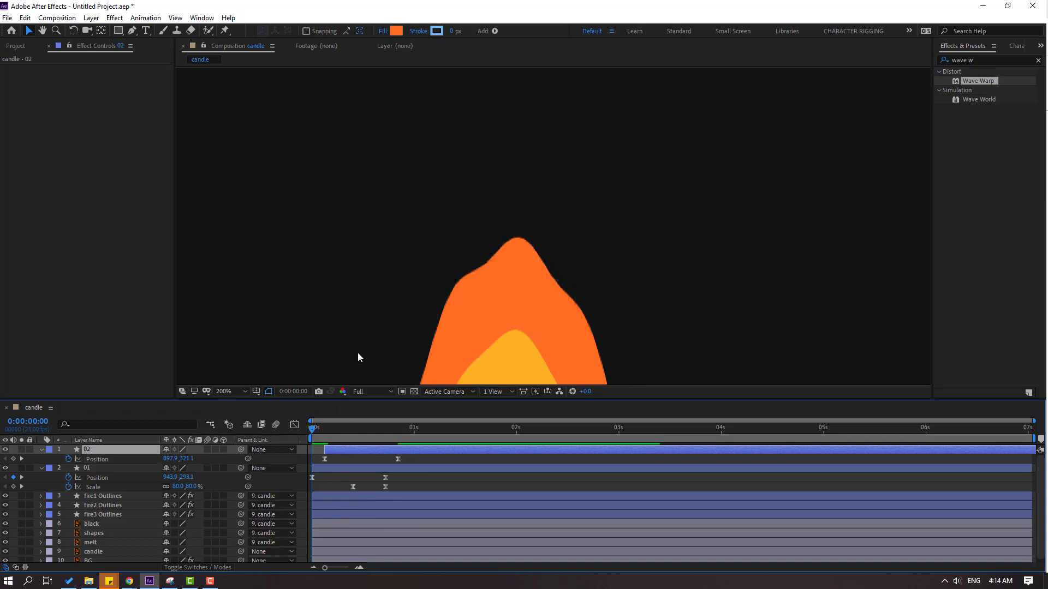
{"action": "key", "text": "space"}
{"action": "scroll", "coordinate": [399, 336], "scroll_direction": "down", "scroll_amount": 4}
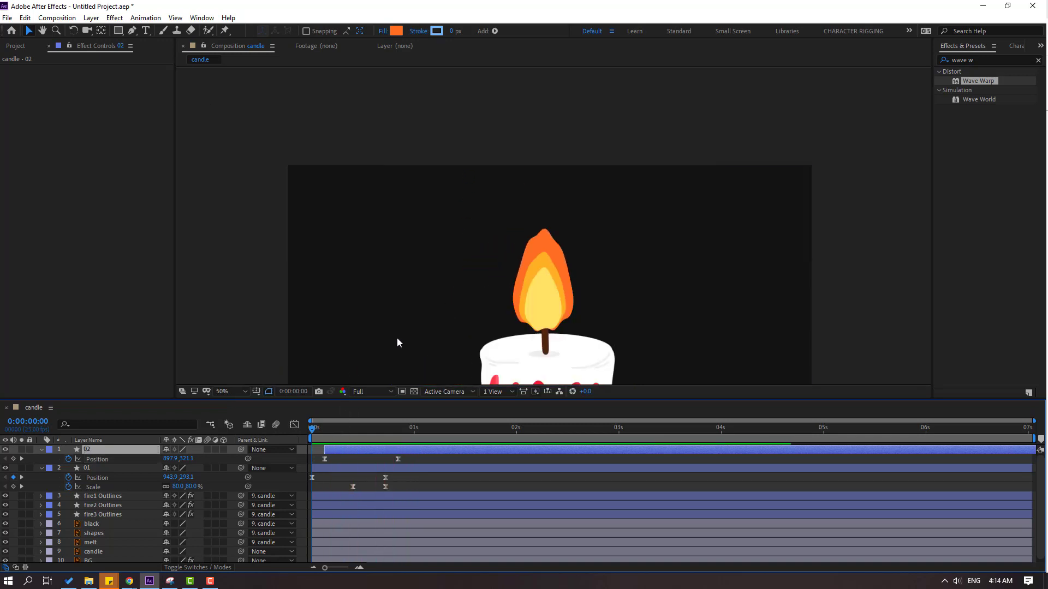
{"action": "scroll", "coordinate": [397, 339], "scroll_direction": "down", "scroll_amount": 2}
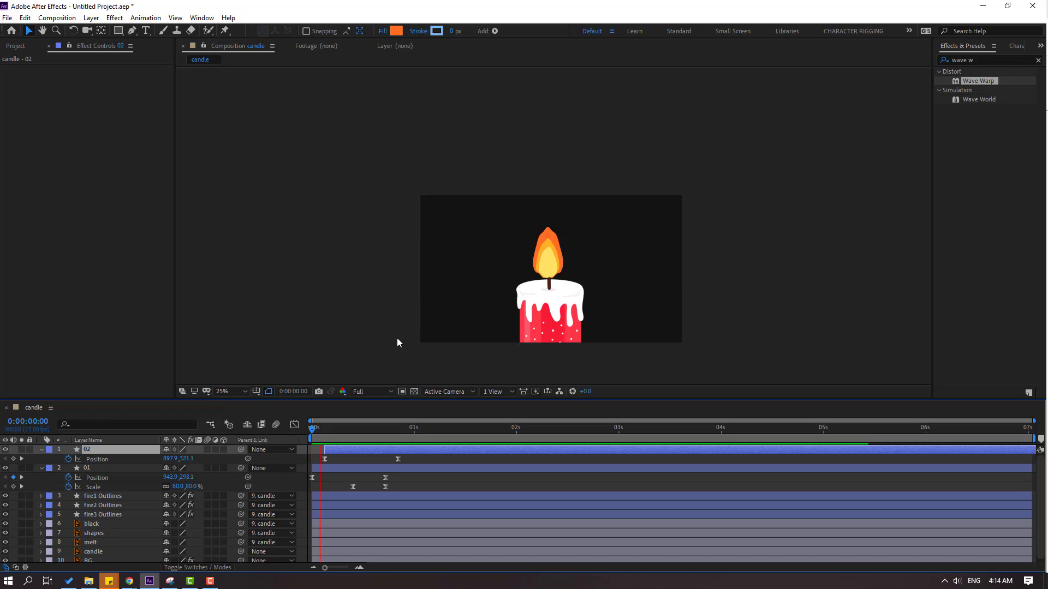
{"action": "scroll", "coordinate": [398, 338], "scroll_direction": "up", "scroll_amount": 4}
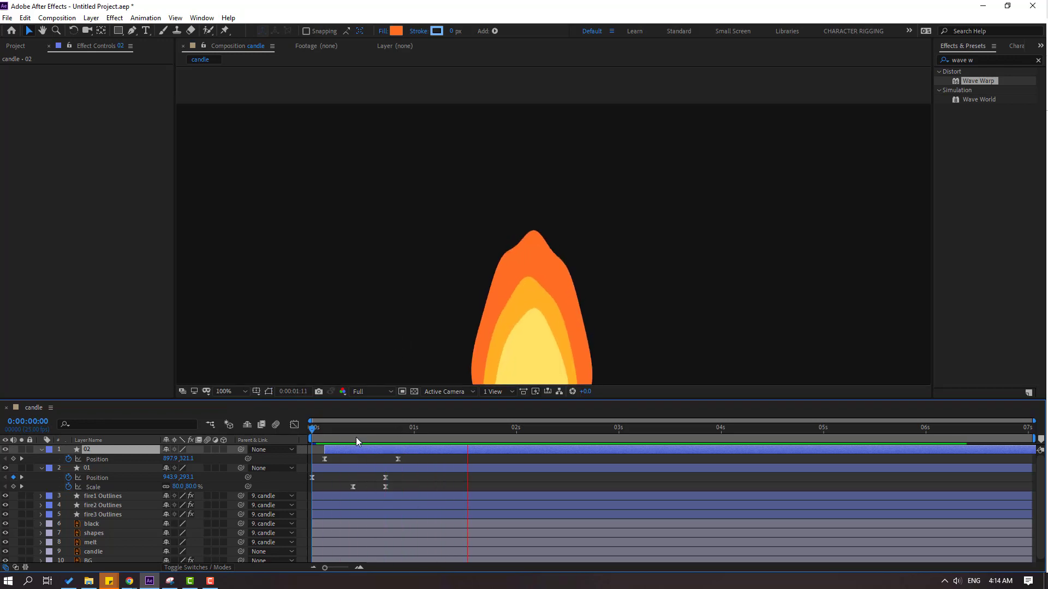
- Duplicate spark layer 02 and shift both Position keyframes of the copy right and down, ending at 987.9, 185.6
{"action": "left_click", "coordinate": [343, 431]}
{"action": "left_click_drag", "start_coordinate": [344, 434], "coordinate": [356, 432]}
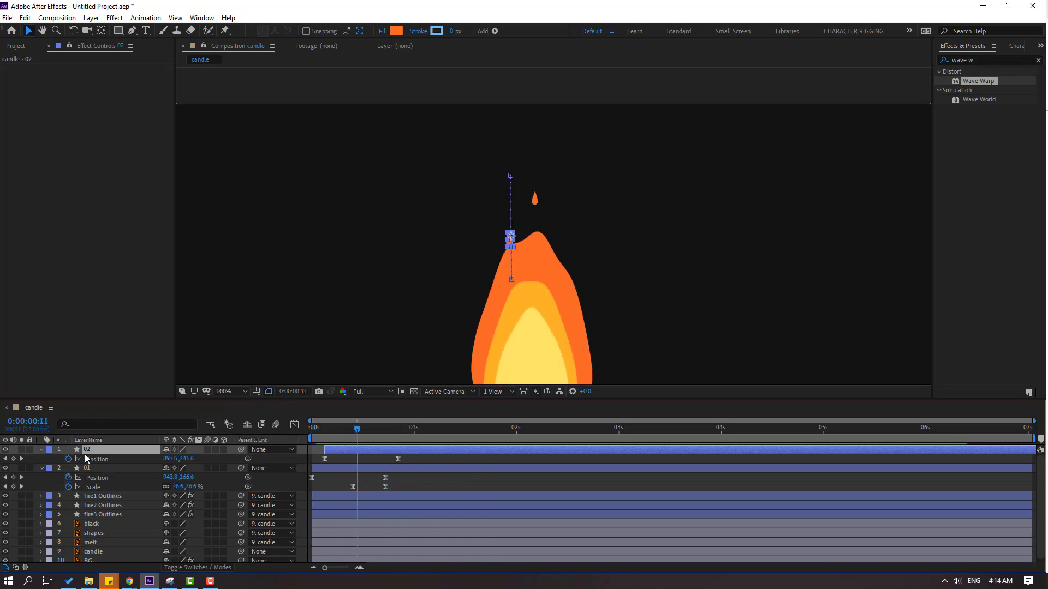
{"action": "key", "text": "ctrl+d"}
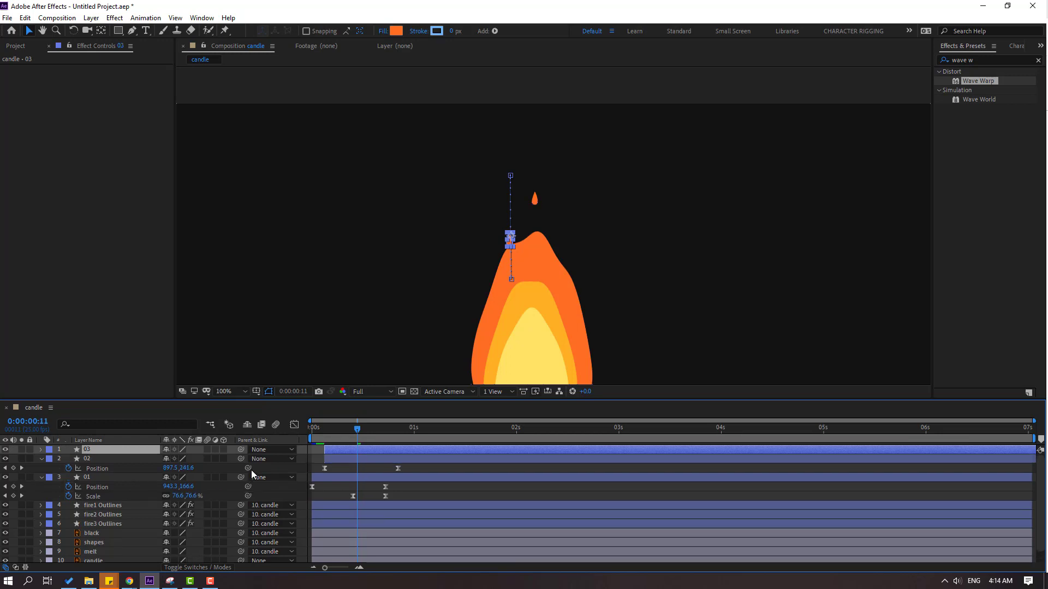
{"action": "left_click_drag", "start_coordinate": [377, 429], "coordinate": [316, 464]}
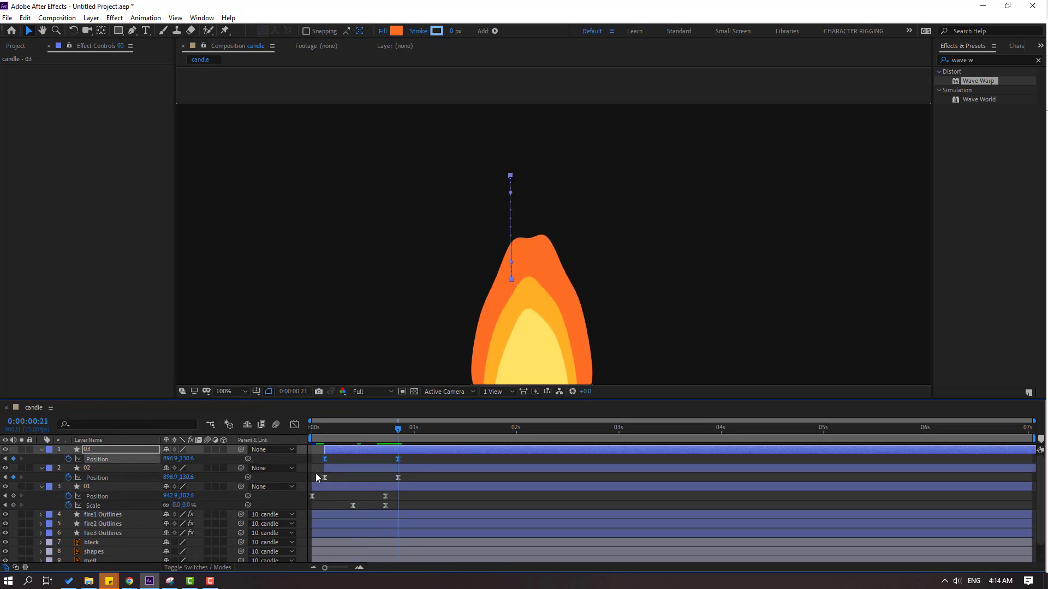
{"action": "left_click_drag", "start_coordinate": [173, 459], "coordinate": [222, 440]}
{"action": "key", "text": "space"}
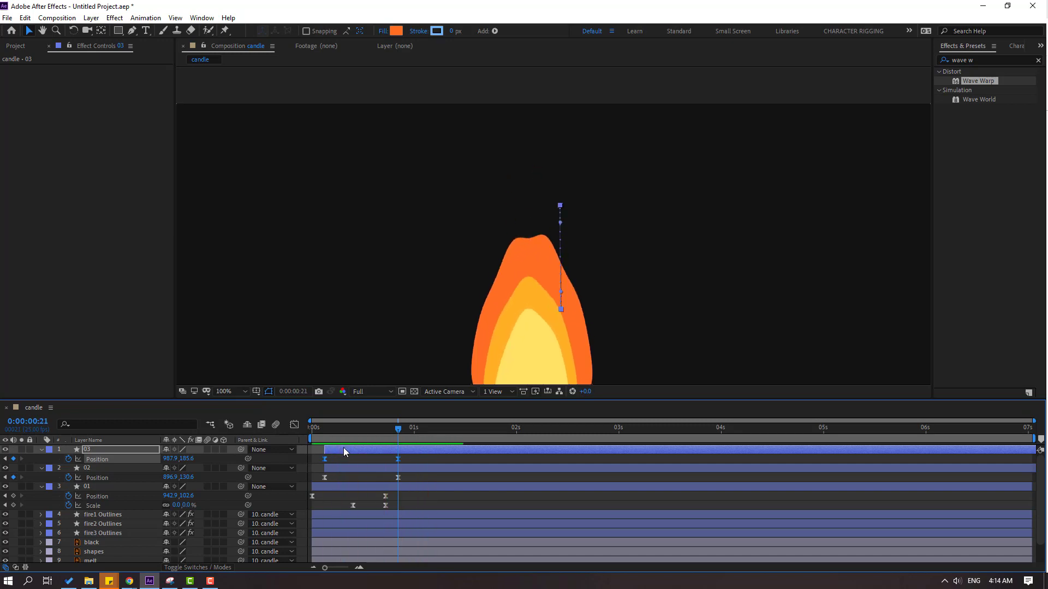
- Delay layer 03 by about 2 more frames and preview all three sparks at different zoom levels
{"action": "left_click_drag", "start_coordinate": [343, 448], "coordinate": [352, 445]}
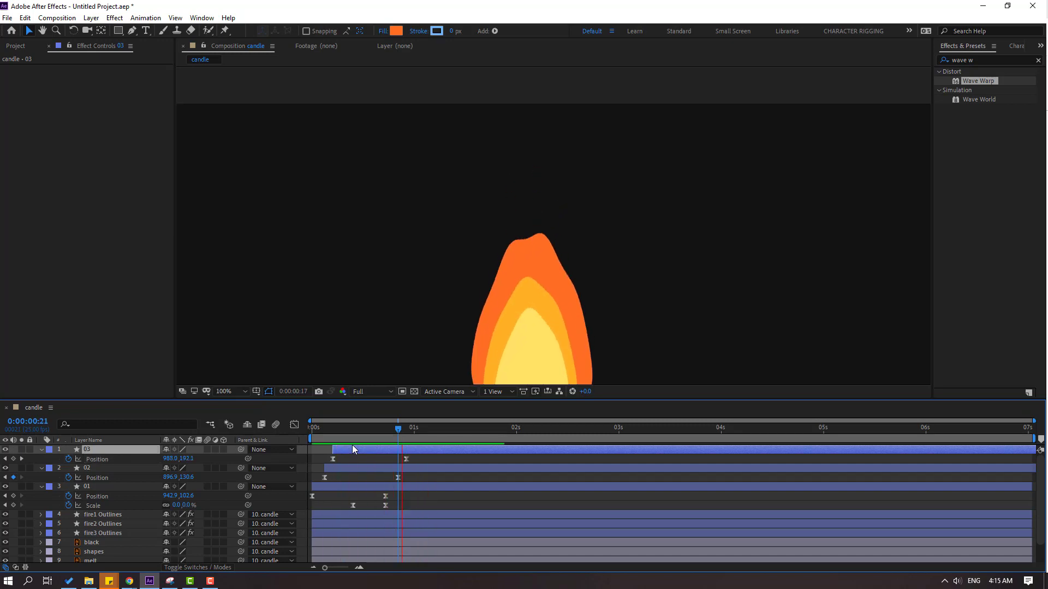
{"action": "scroll", "coordinate": [412, 310], "scroll_direction": "down", "scroll_amount": 4}
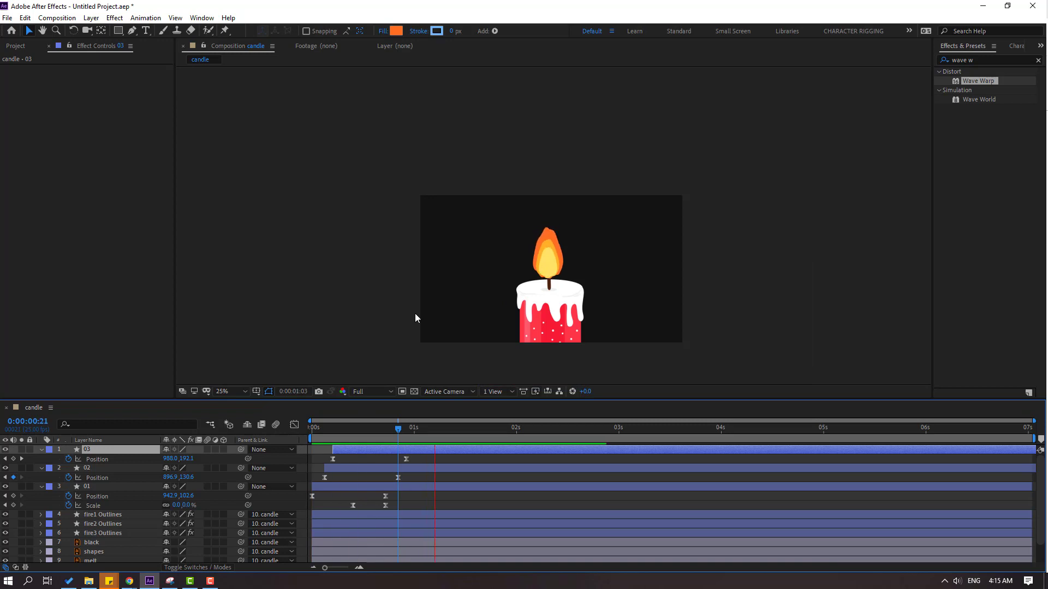
{"action": "scroll", "coordinate": [416, 312], "scroll_direction": "up", "scroll_amount": 2}
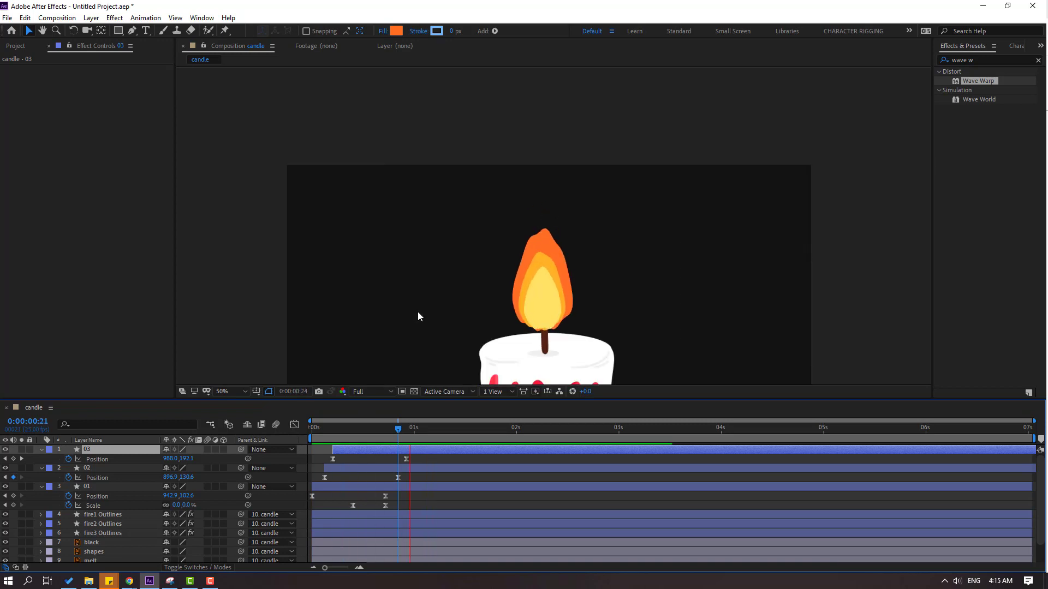
{"action": "key", "text": "space"}
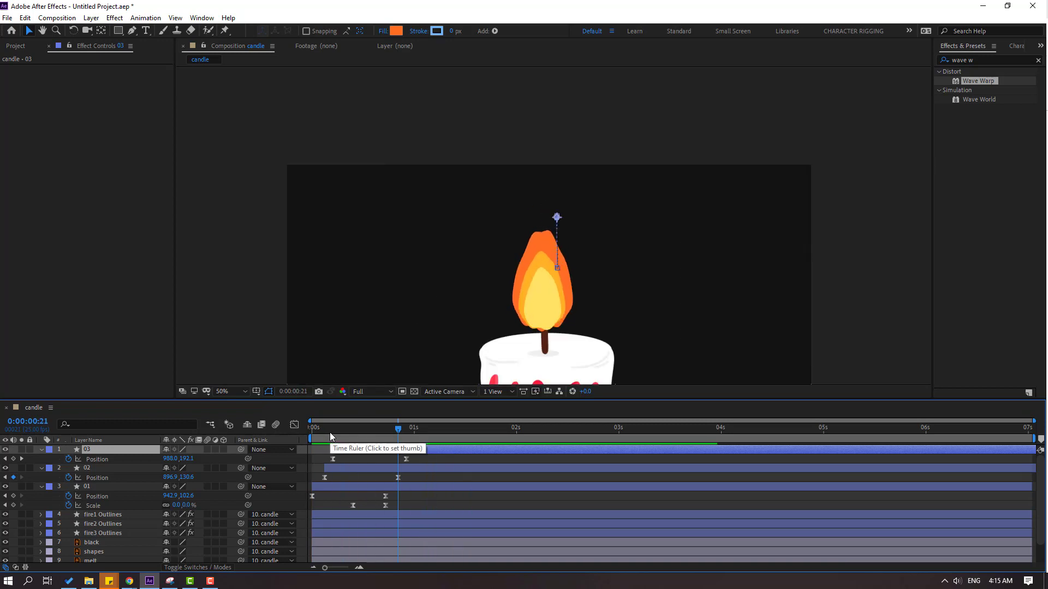
- Collapse the properties of spark layers 01, 02 and 03 and return to the first frame
{"action": "left_click", "coordinate": [41, 449]}
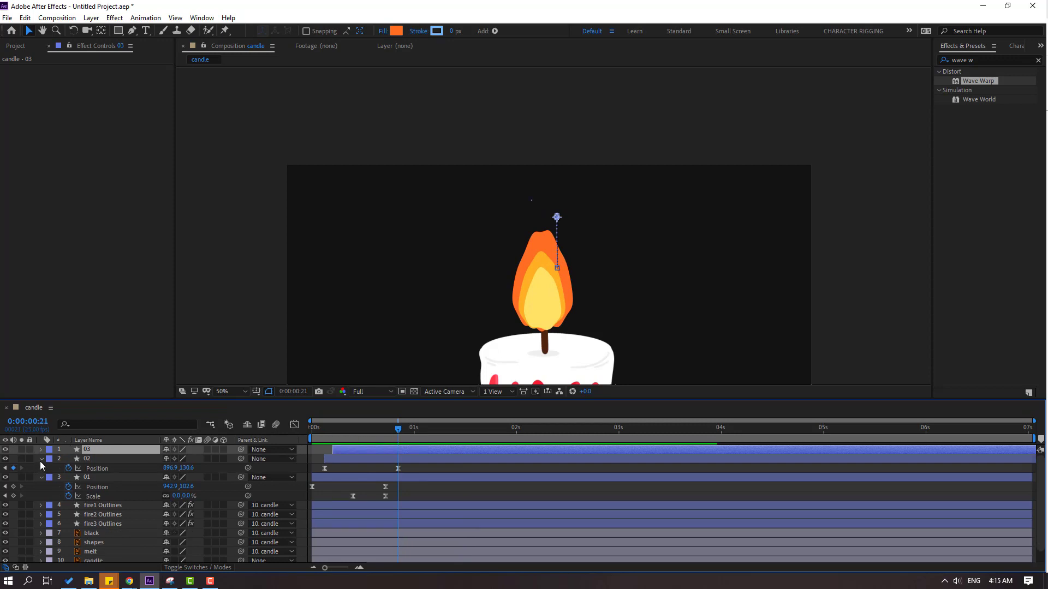
{"action": "left_click", "coordinate": [42, 458]}
{"action": "left_click", "coordinate": [41, 468]}
{"action": "key", "text": "Home"}
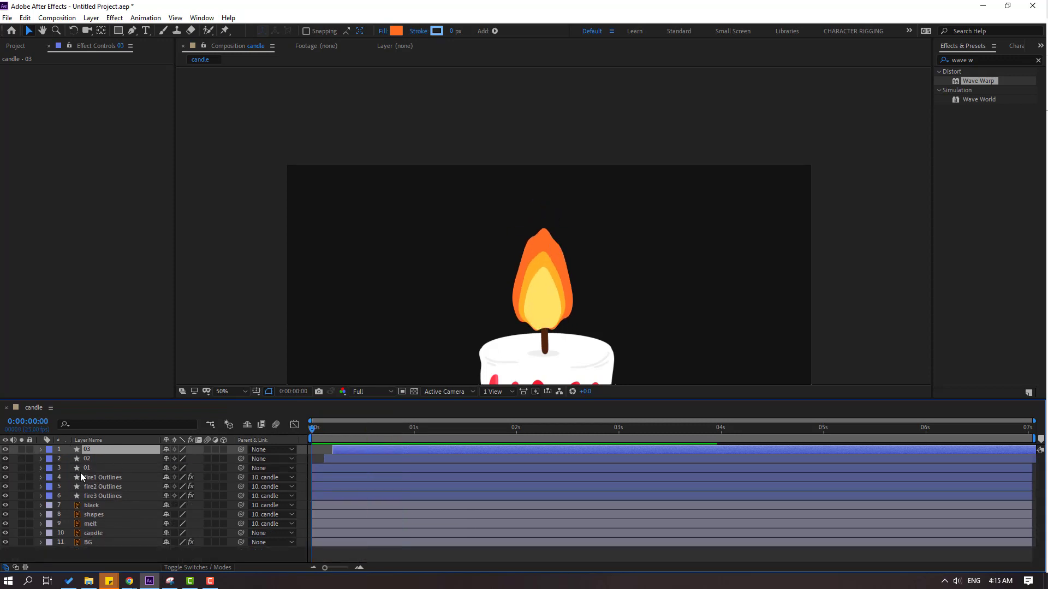
- Pre-compose spark layers 01, 02 and 03 into a new composition named fires
{"action": "left_click", "coordinate": [87, 468]}
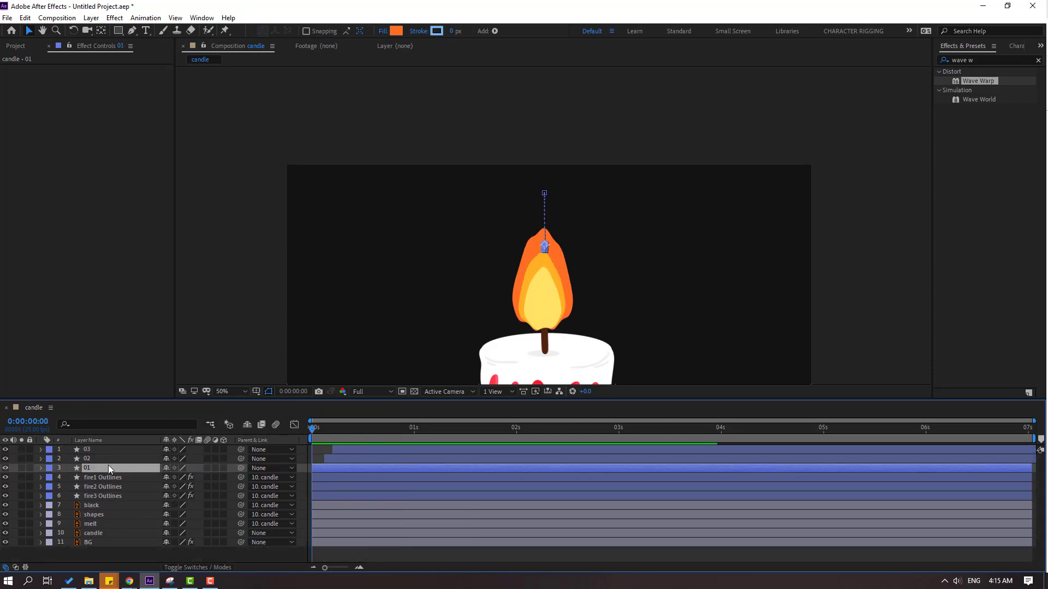
{"action": "left_click", "coordinate": [99, 459], "text": "ctrl"}
{"action": "left_click", "coordinate": [101, 449], "text": "ctrl"}
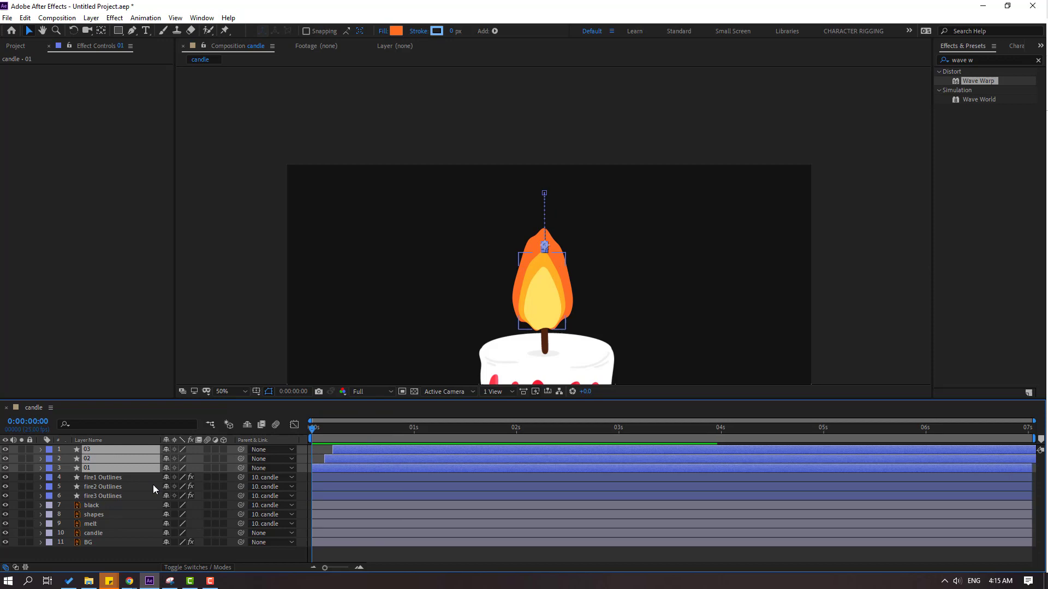
{"action": "right_click", "coordinate": [96, 458]}
{"action": "left_click", "coordinate": [123, 414]}
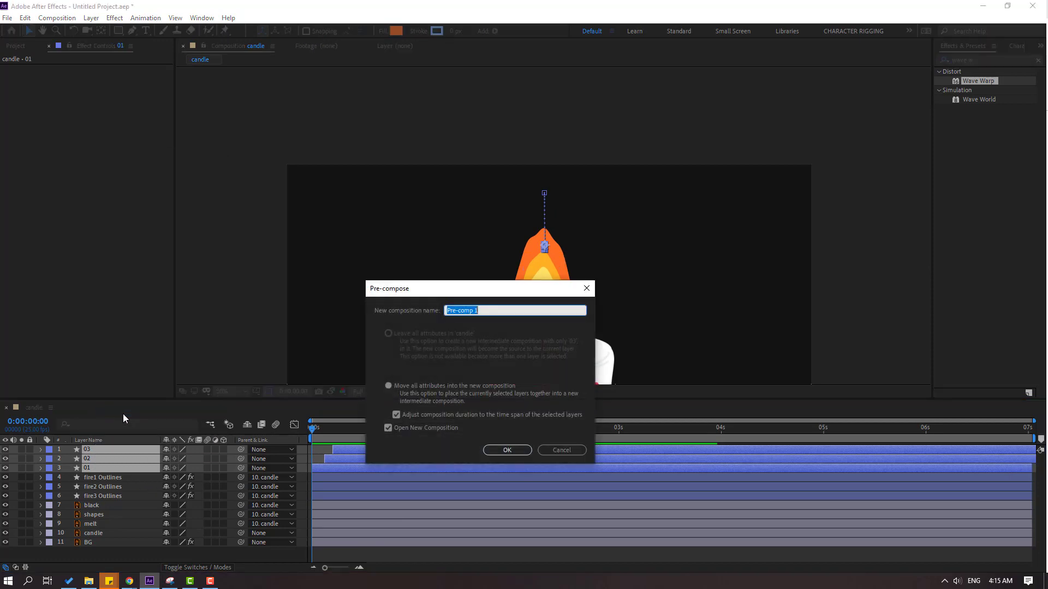
{"action": "type", "text": "fires"}
{"action": "left_click", "coordinate": [484, 454]}
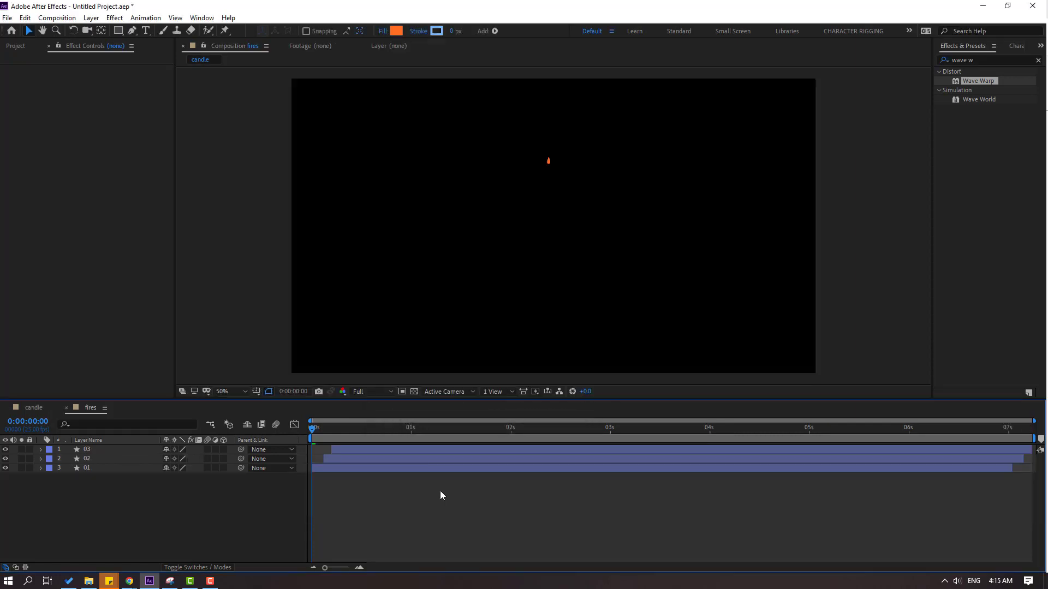
- Trim the fires composition to a work area ending at frame 22, preview it and return to the candle composition
{"action": "left_click_drag", "start_coordinate": [315, 427], "coordinate": [401, 440]}
{"action": "key", "text": "n"}
{"action": "right_click", "coordinate": [381, 440]}
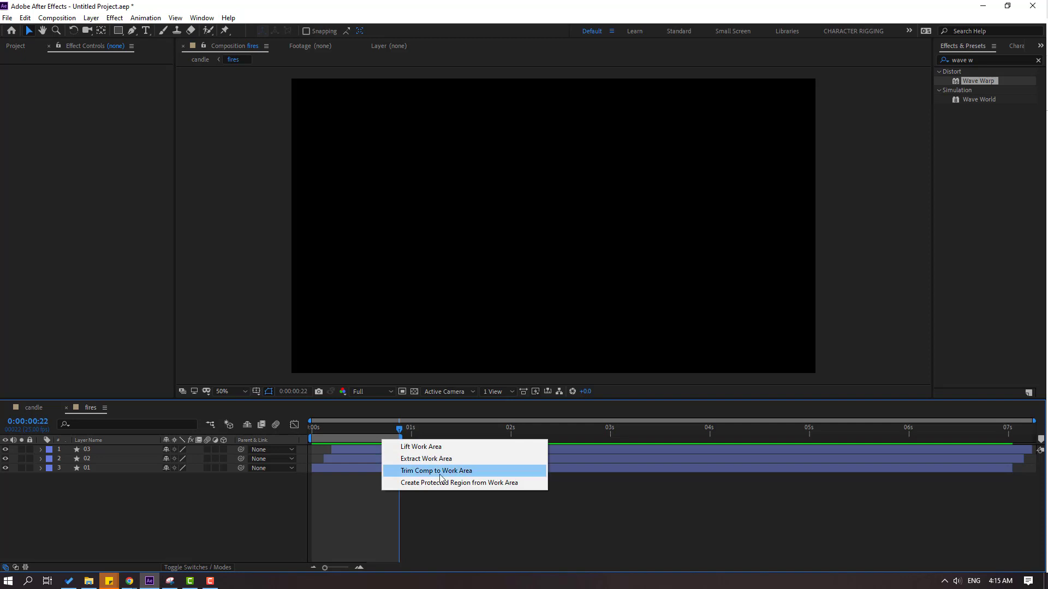
{"action": "left_click", "coordinate": [469, 471]}
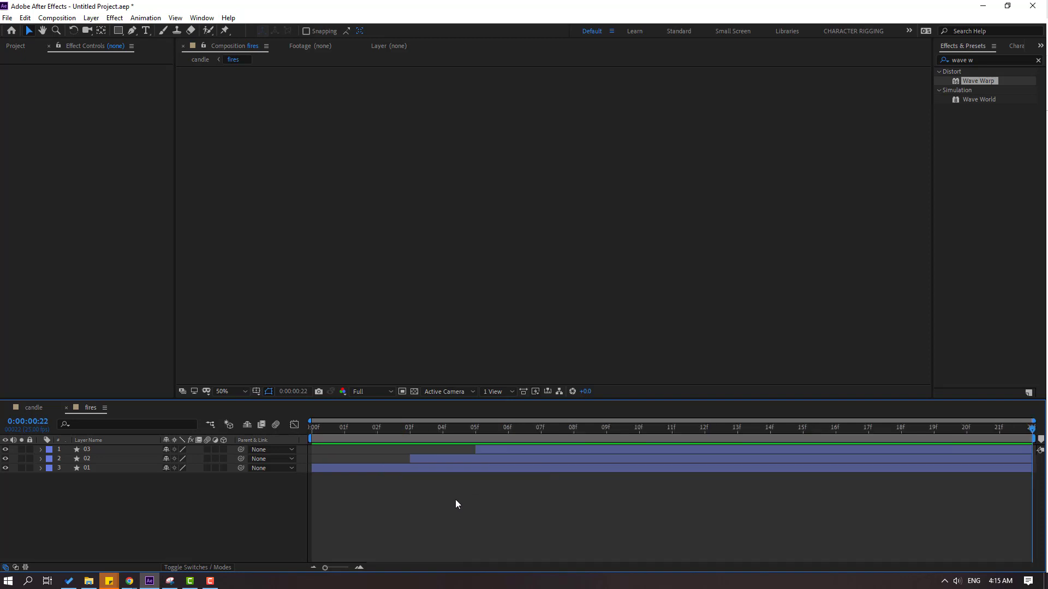
{"action": "key", "text": "space"}
{"action": "key", "text": "space"}
{"action": "left_click", "coordinate": [66, 408]}
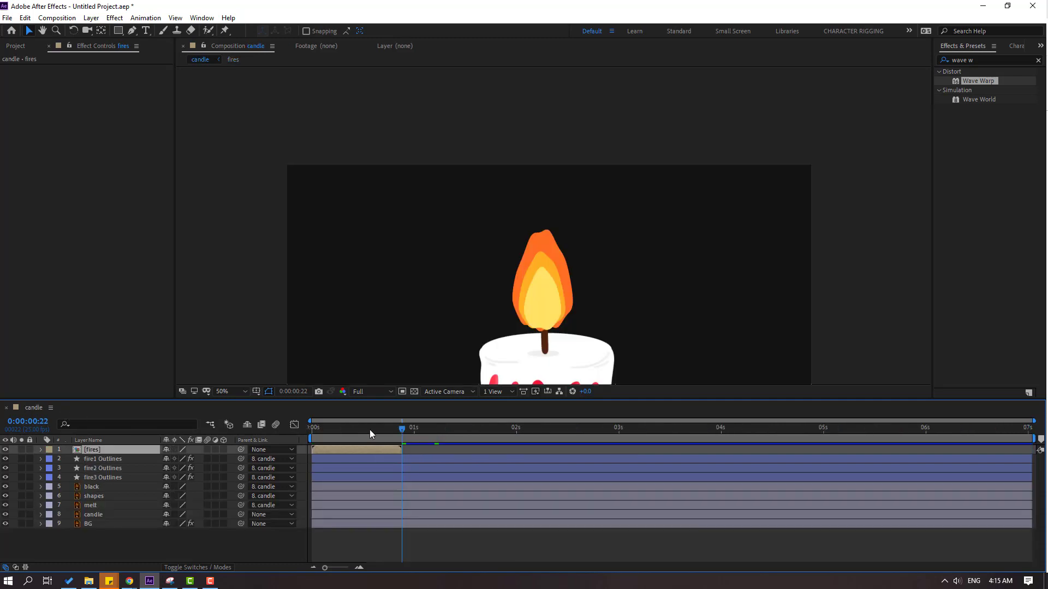
- Duplicate the fires layer ten times, staggering the copies with slight overlaps along the whole 7-second timeline
{"action": "left_click_drag", "start_coordinate": [369, 430], "coordinate": [737, 450]}
{"action": "key", "text": "ctrl+d"}
{"action": "key", "text": "ctrl+d"}
{"action": "key", "text": "ctrl+d"}
{"action": "key", "text": "ctrl+d"}
{"action": "key", "text": "ctrl+d"}
{"action": "key", "text": "ctrl+d"}
{"action": "key", "text": "ctrl+d"}
{"action": "left_click_drag", "start_coordinate": [736, 449], "coordinate": [930, 452]}
{"action": "key", "text": "ctrl+d"}
{"action": "key", "text": "ctrl+d"}
{"action": "key", "text": "ctrl+d"}
{"action": "left_click_drag", "start_coordinate": [930, 452], "coordinate": [984, 450]}
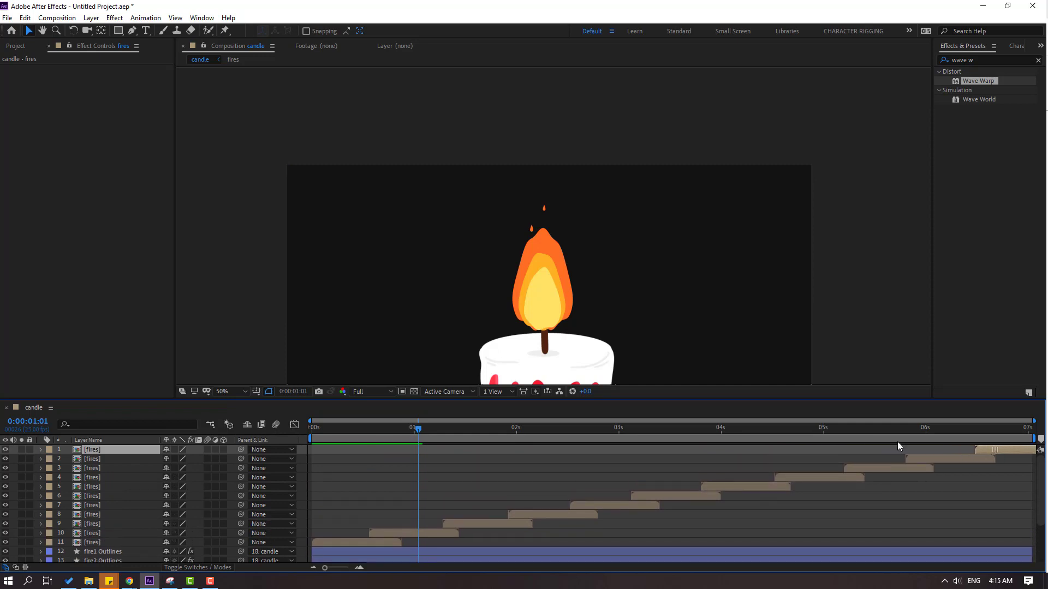
- Preview the repeating sparks with the whole candle composition fitted in view
{"action": "key", "text": "space"}
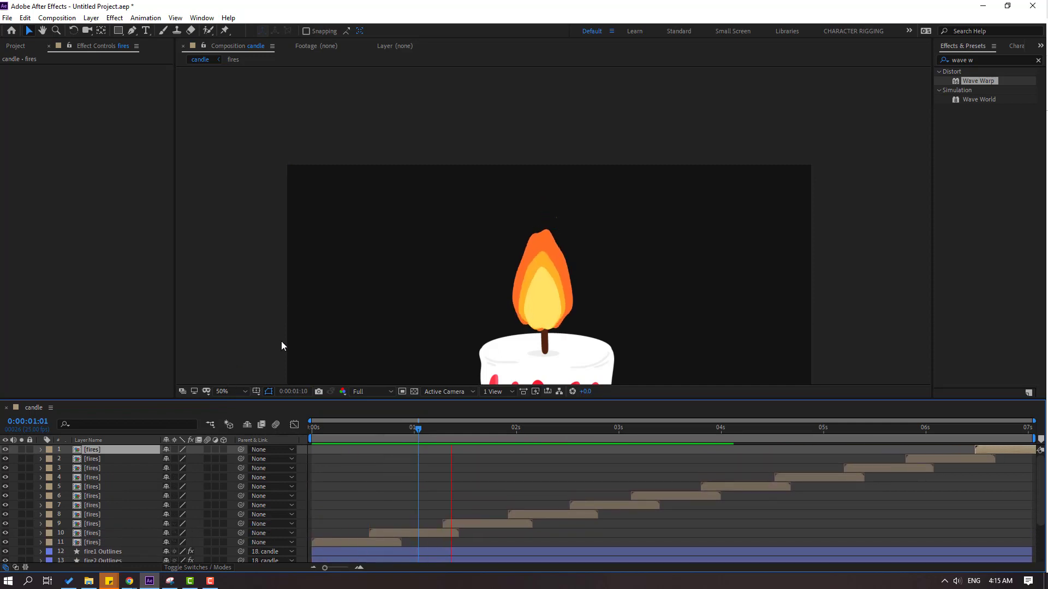
{"action": "left_click", "coordinate": [234, 392]}
{"action": "left_click", "coordinate": [241, 211]}
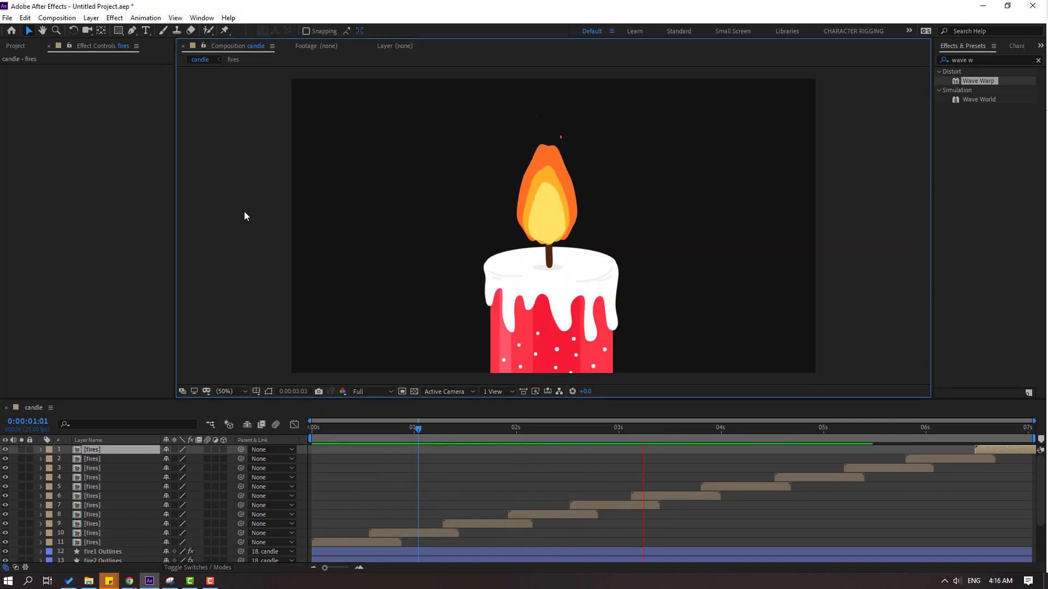
{"action": "key", "text": "comma"}
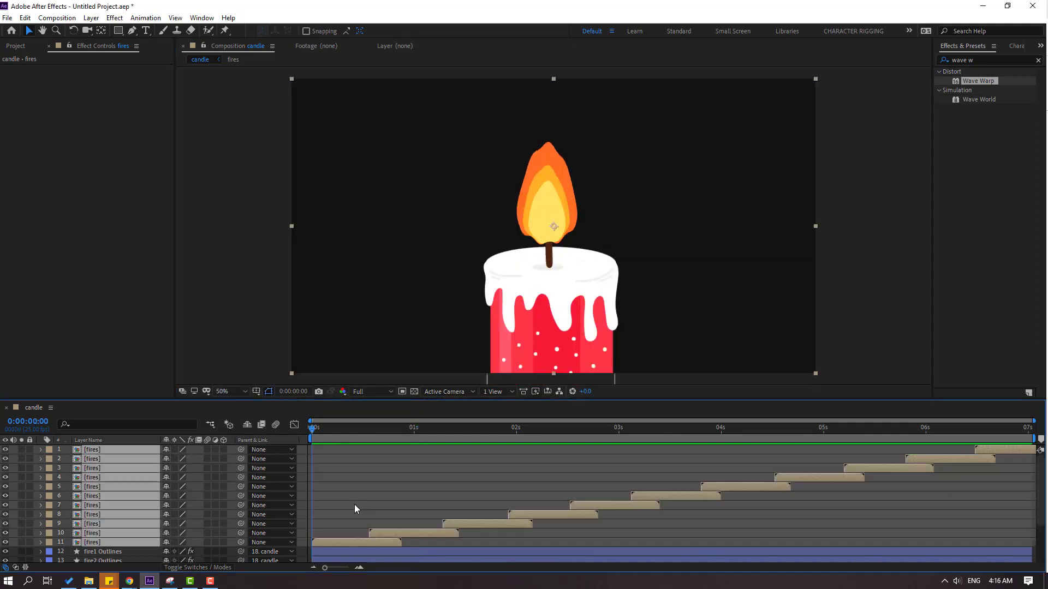
- Pre-compose all eleven fires layers into a composition named Fires and return to the candle composition
{"action": "left_click", "coordinate": [354, 504]}
{"action": "left_click", "coordinate": [116, 543]}
{"action": "left_click", "coordinate": [92, 450], "text": "shift"}
{"action": "right_click", "coordinate": [91, 452]}
{"action": "left_click", "coordinate": [124, 414]}
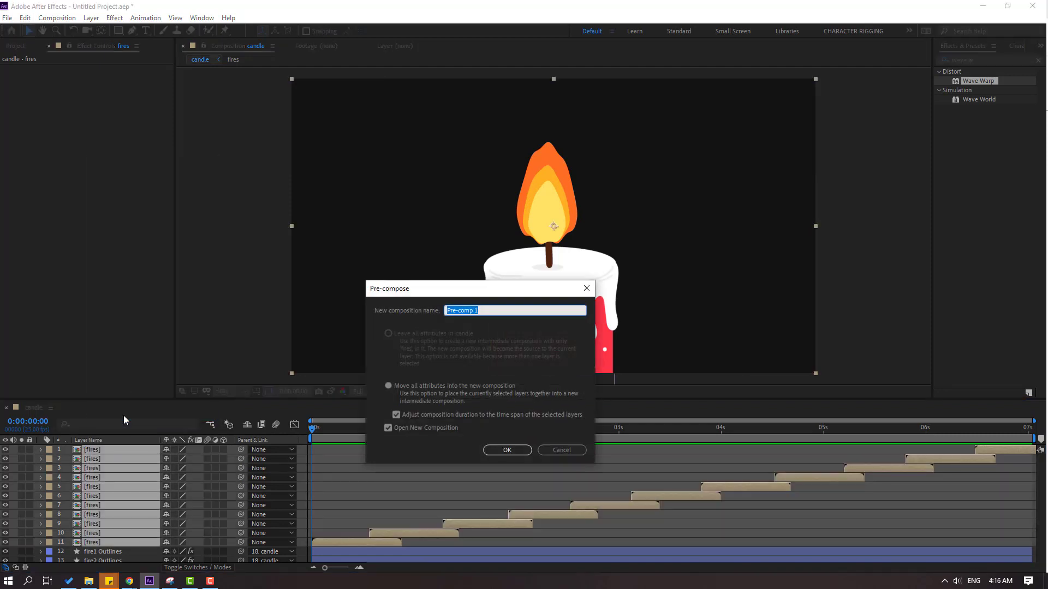
{"action": "type", "text": "Fires"}
{"action": "key", "text": "Return"}
{"action": "left_click", "coordinate": [66, 408]}
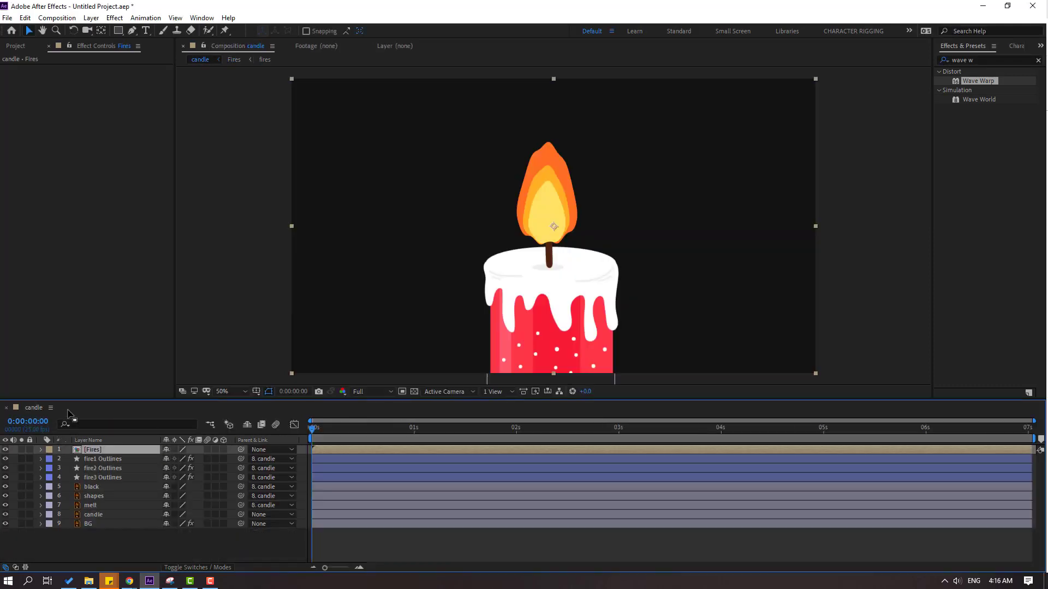
- Find the Glow effect, apply it to the fire3 Outlines layer and solo that layer
{"action": "left_click_drag", "start_coordinate": [318, 431], "coordinate": [382, 434]}
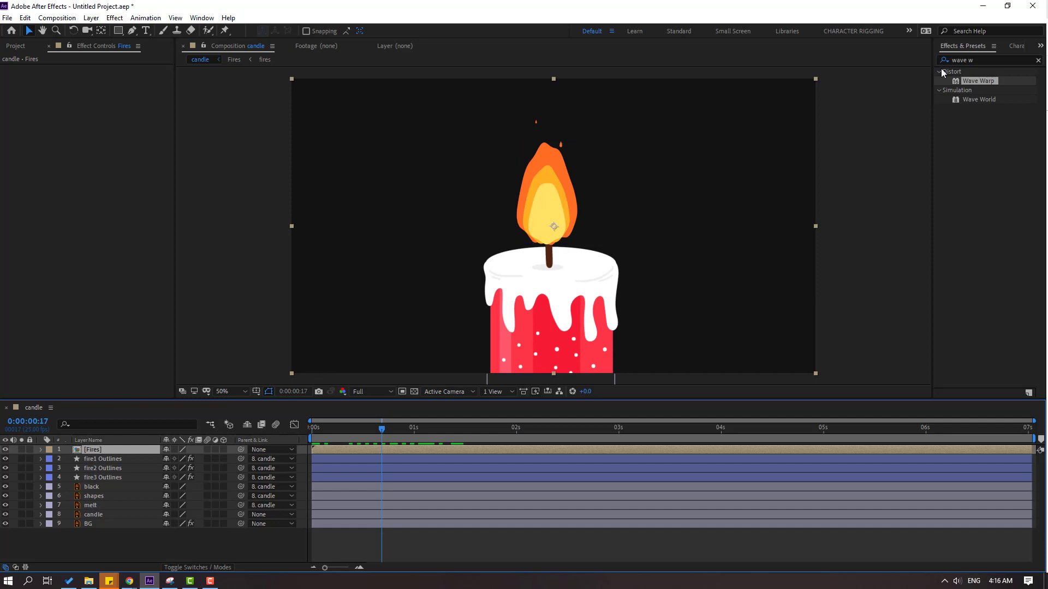
{"action": "left_click", "coordinate": [987, 61]}
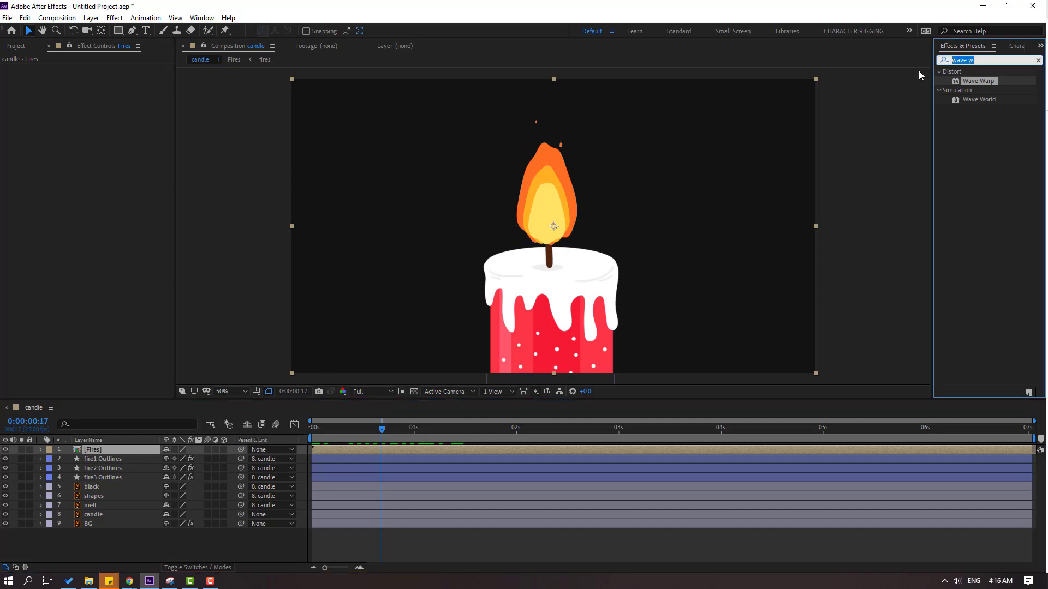
{"action": "type", "text": "glow"}
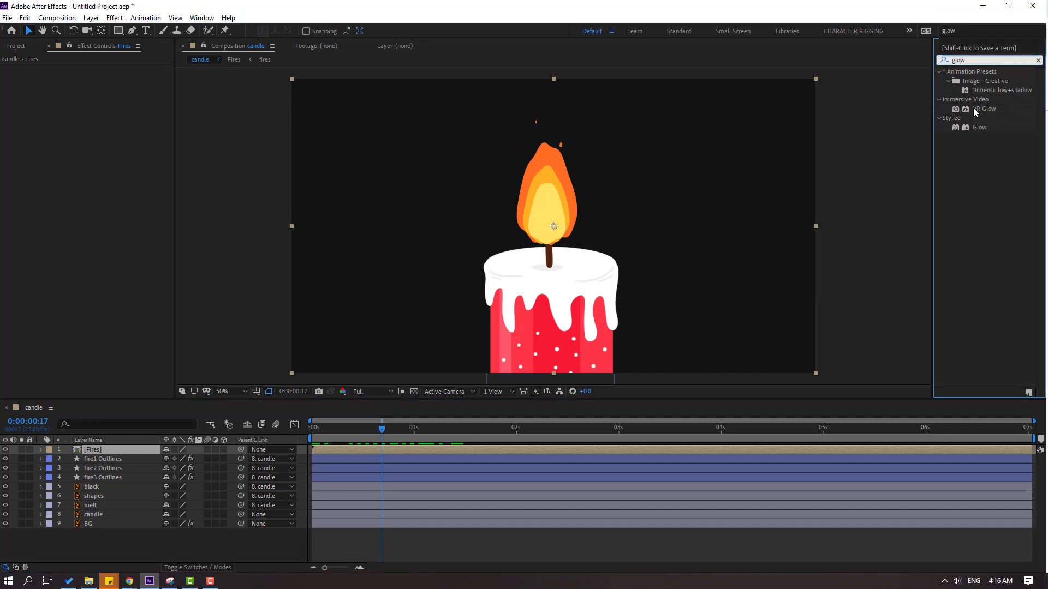
{"action": "left_click_drag", "start_coordinate": [977, 130], "coordinate": [99, 478]}
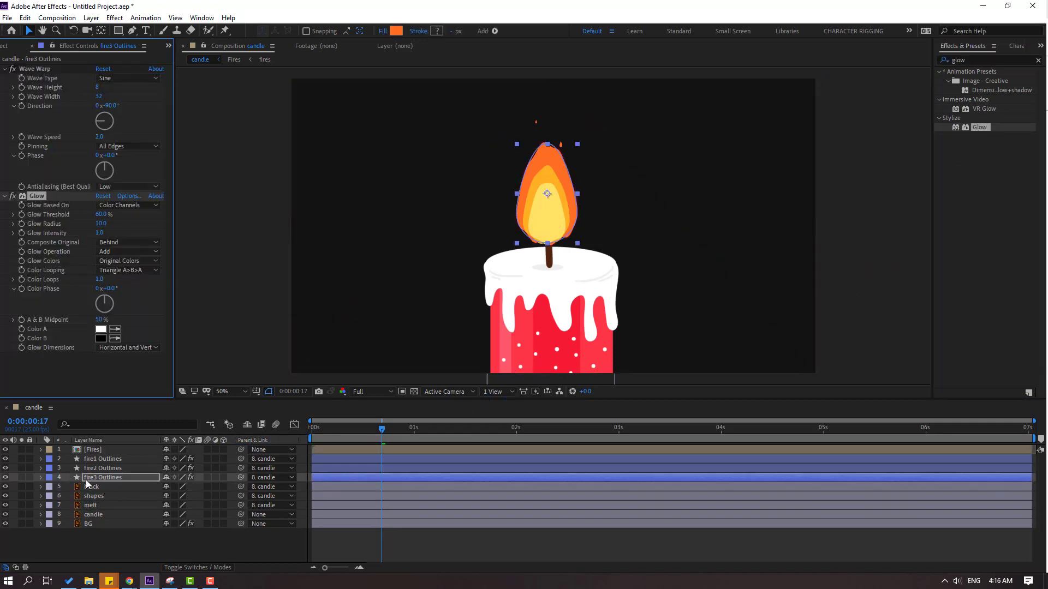
{"action": "left_click", "coordinate": [20, 477]}
{"action": "scroll", "coordinate": [523, 209], "scroll_direction": "up", "scroll_amount": 2}
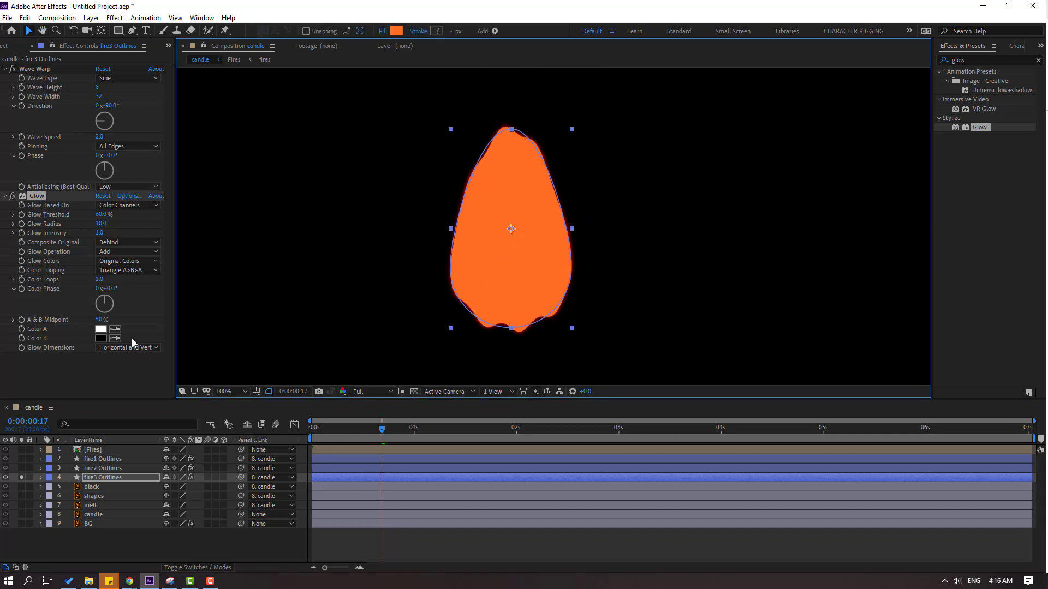
- Set the fire3 Outlines Glow Radius to 106 and Glow Threshold to 48.6%, and turn off the layer's solo
{"action": "left_click_drag", "start_coordinate": [101, 223], "coordinate": [131, 220]}
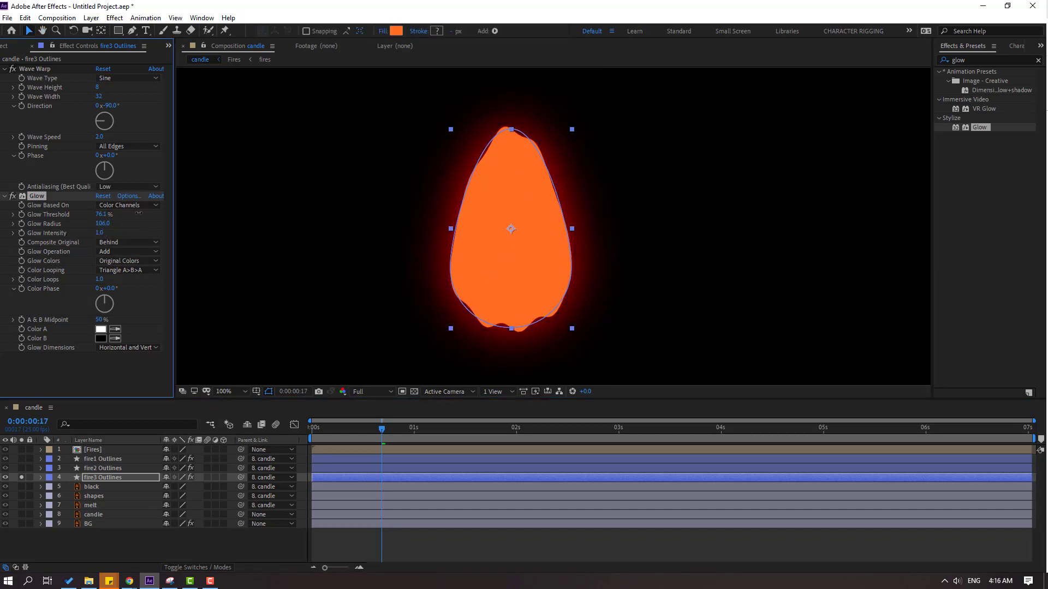
{"action": "mouse_move", "coordinate": [100, 214]}
{"action": "left_mouse_down"}
{"action": "mouse_move", "coordinate": [84, 222]}
{"action": "mouse_move", "coordinate": [92, 220]}
{"action": "left_mouse_up"}
{"action": "left_click", "coordinate": [22, 478]}
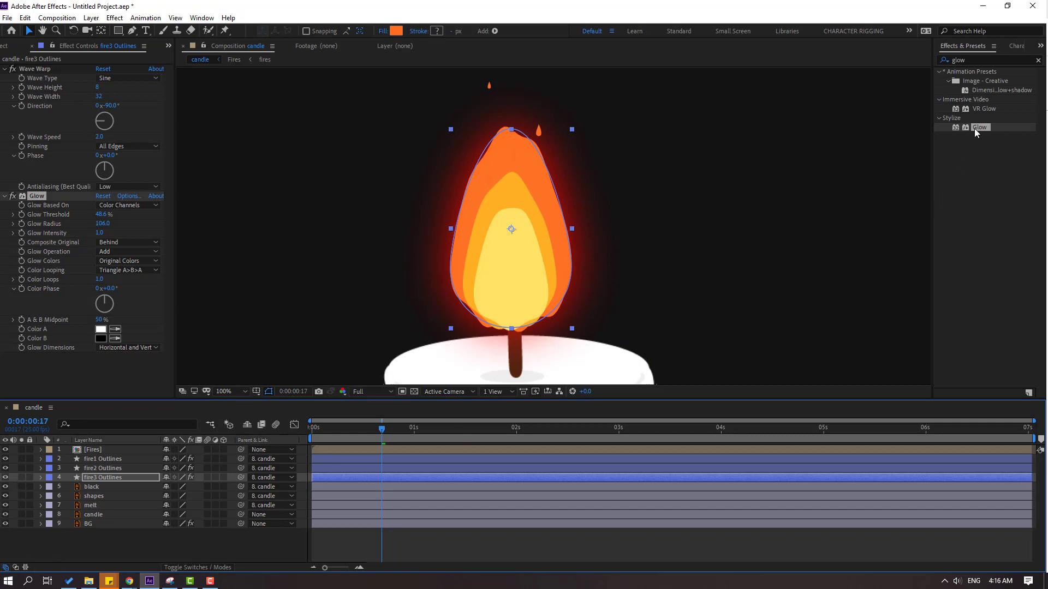
- Apply Glow to fire2 Outlines with a Glow Threshold of 73.7% and a Glow Radius of 64
{"action": "left_click_drag", "start_coordinate": [974, 129], "coordinate": [74, 469]}
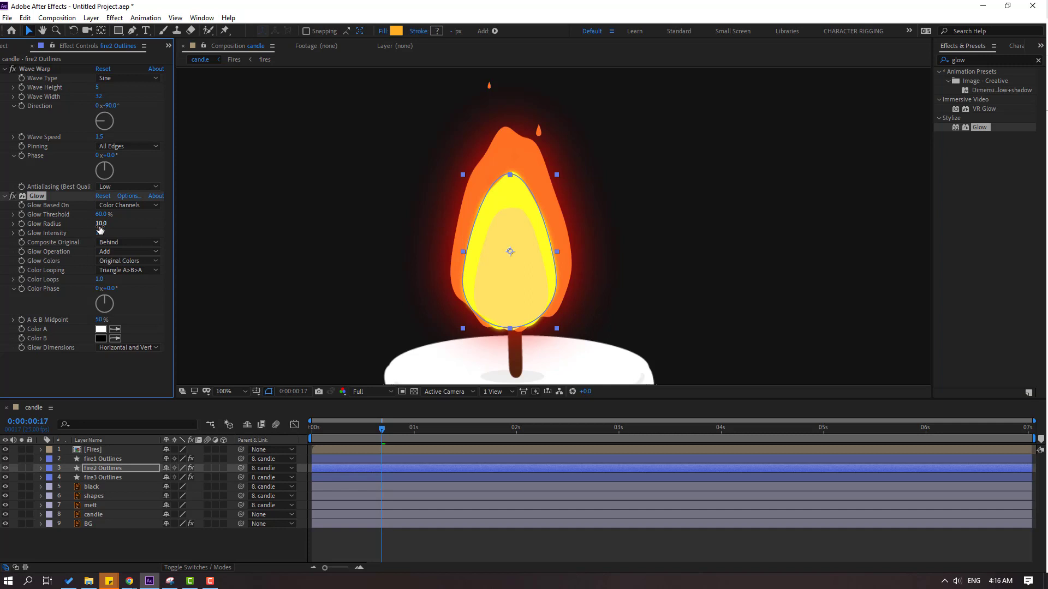
{"action": "left_click_drag", "start_coordinate": [100, 225], "coordinate": [73, 232]}
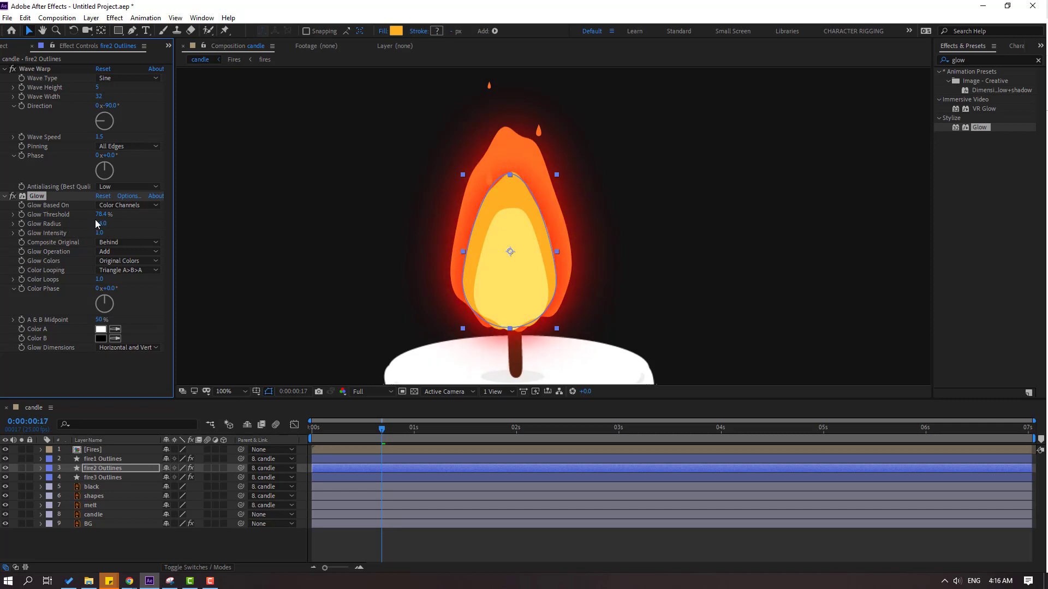
{"action": "left_click_drag", "start_coordinate": [139, 214], "coordinate": [103, 216]}
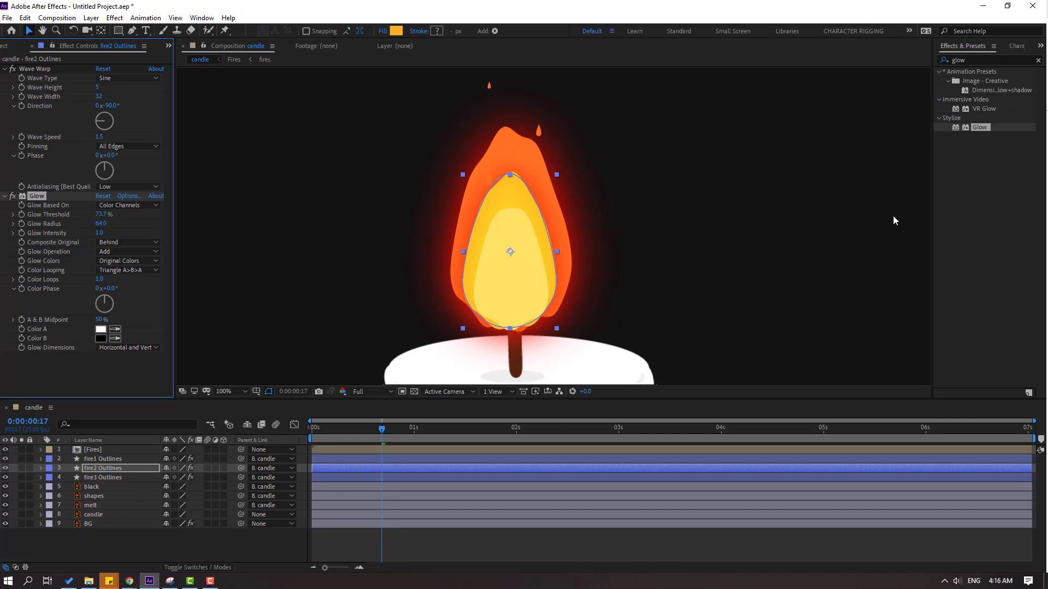
- Apply Glow to fire1 Outlines with a Glow Threshold of 85.9% and a Glow Radius of 74
{"action": "left_click_drag", "start_coordinate": [982, 138], "coordinate": [105, 459]}
{"action": "scroll", "coordinate": [455, 302], "scroll_direction": "up", "scroll_amount": 1}
{"action": "left_click_drag", "start_coordinate": [419, 312], "coordinate": [413, 200]}
{"action": "mouse_move", "coordinate": [102, 226]}
{"action": "left_mouse_down"}
{"action": "mouse_move", "coordinate": [131, 229]}
{"action": "mouse_move", "coordinate": [76, 215]}
{"action": "mouse_move", "coordinate": [152, 210]}
{"action": "mouse_move", "coordinate": [105, 224]}
{"action": "left_mouse_up"}
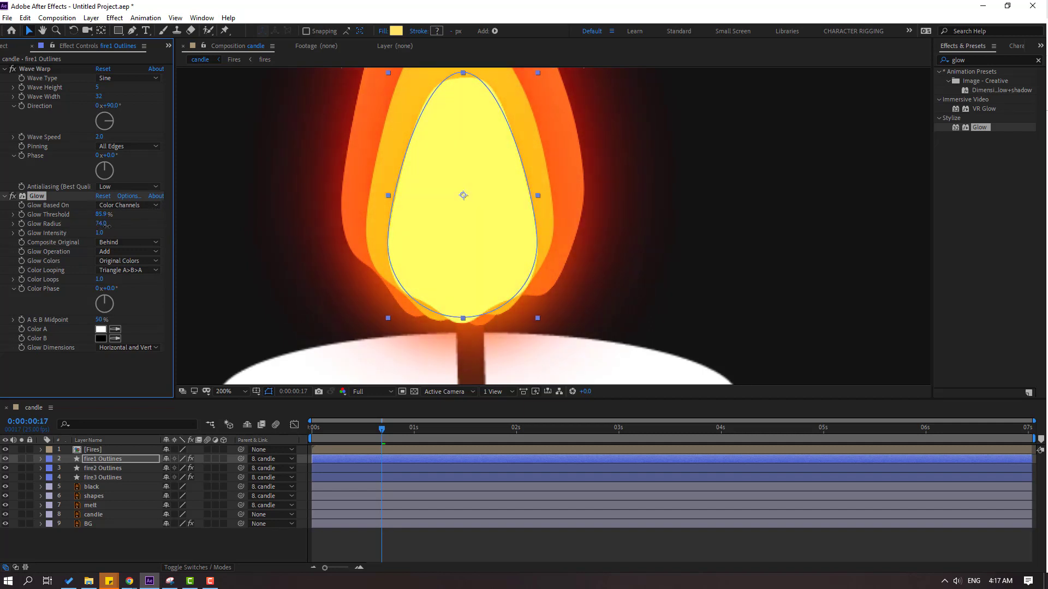
{"action": "scroll", "coordinate": [451, 259], "scroll_direction": "down", "scroll_amount": 1}
{"action": "left_click_drag", "start_coordinate": [579, 262], "coordinate": [570, 285]}
- Preview the glowing flame at several zoom levels and return to the first frame
{"action": "left_click_drag", "start_coordinate": [382, 429], "coordinate": [300, 448]}
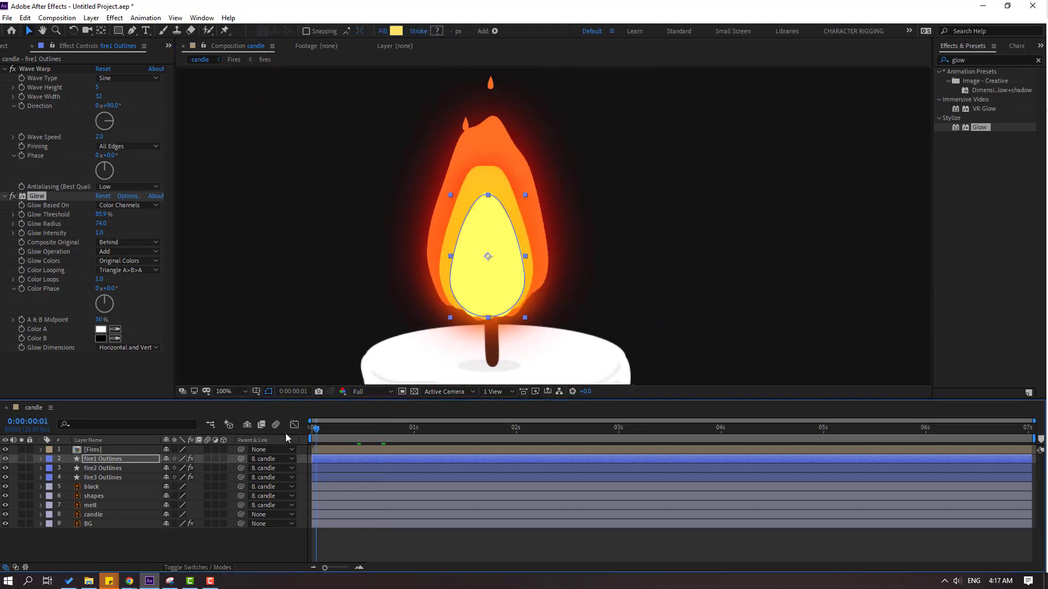
{"action": "key", "text": "space"}
{"action": "scroll", "coordinate": [320, 328], "scroll_direction": "down", "scroll_amount": 4}
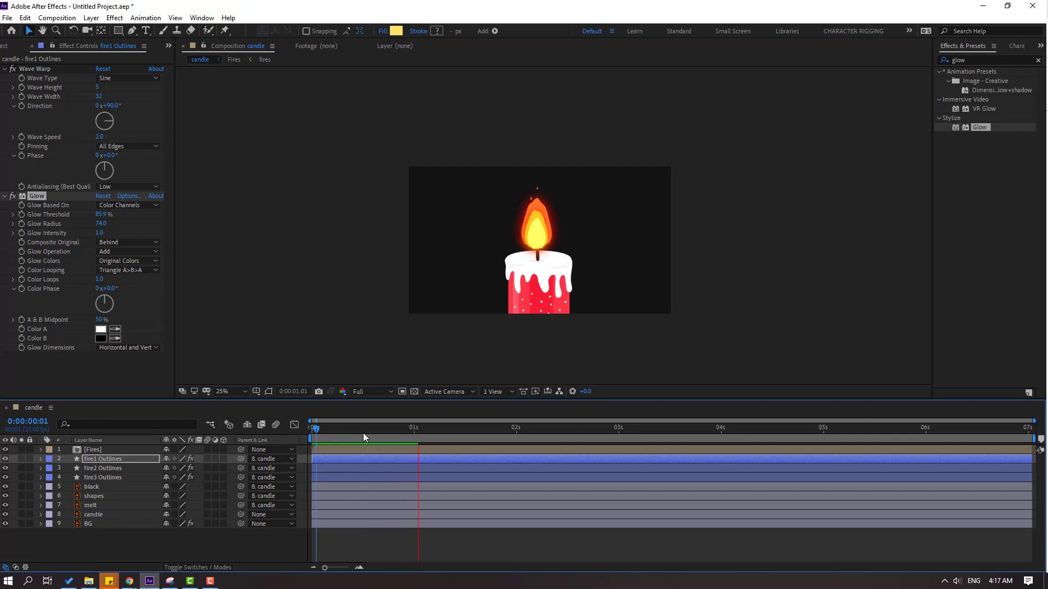
{"action": "scroll", "coordinate": [472, 342], "scroll_direction": "up", "scroll_amount": 2}
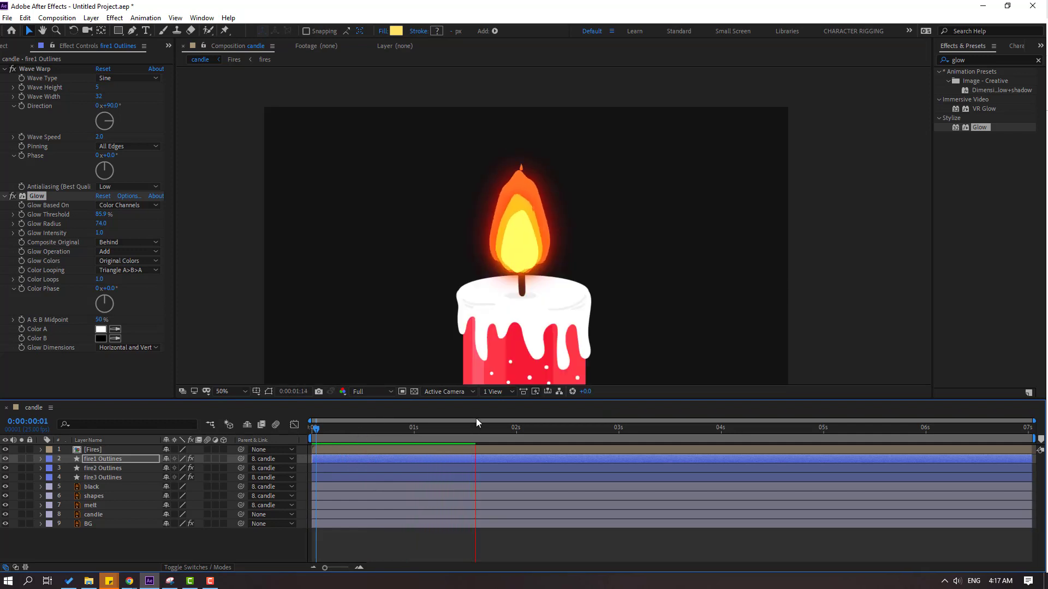
{"action": "left_click_drag", "start_coordinate": [454, 430], "coordinate": [345, 440]}
{"action": "key", "text": "Home"}
{"action": "key", "text": "period"}
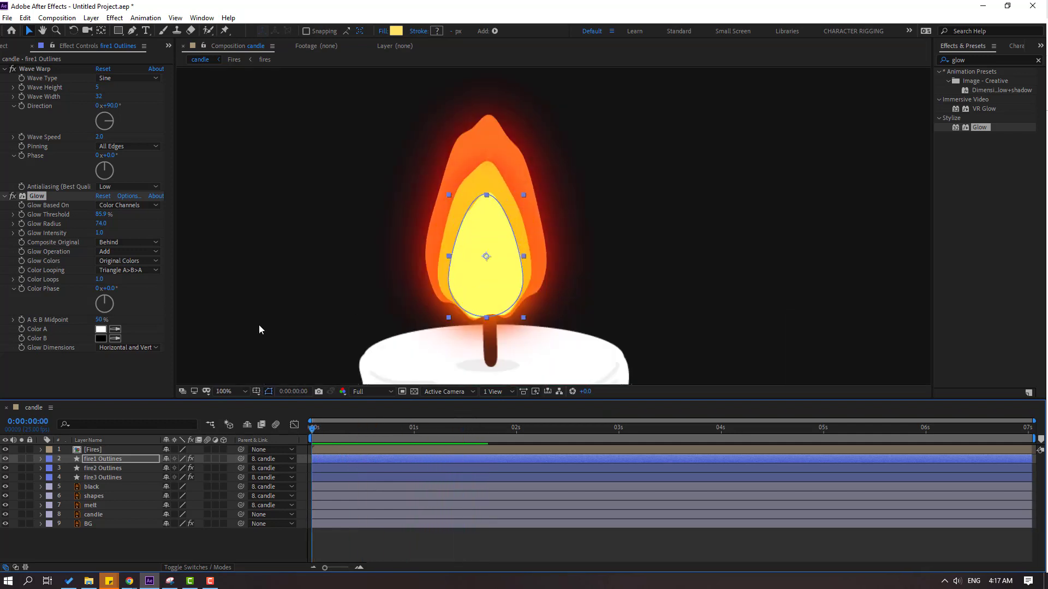
- Copy the Glow effect from fire1 Outlines to the Fires layer at a frame where the sparks show
{"action": "left_click", "coordinate": [40, 197]}
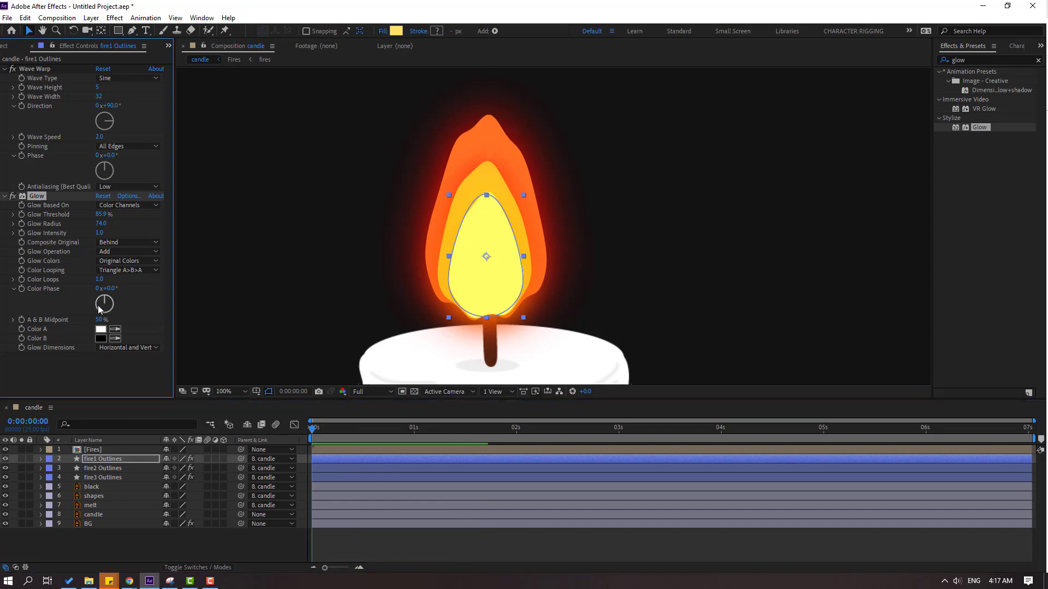
{"action": "left_click", "coordinate": [90, 450]}
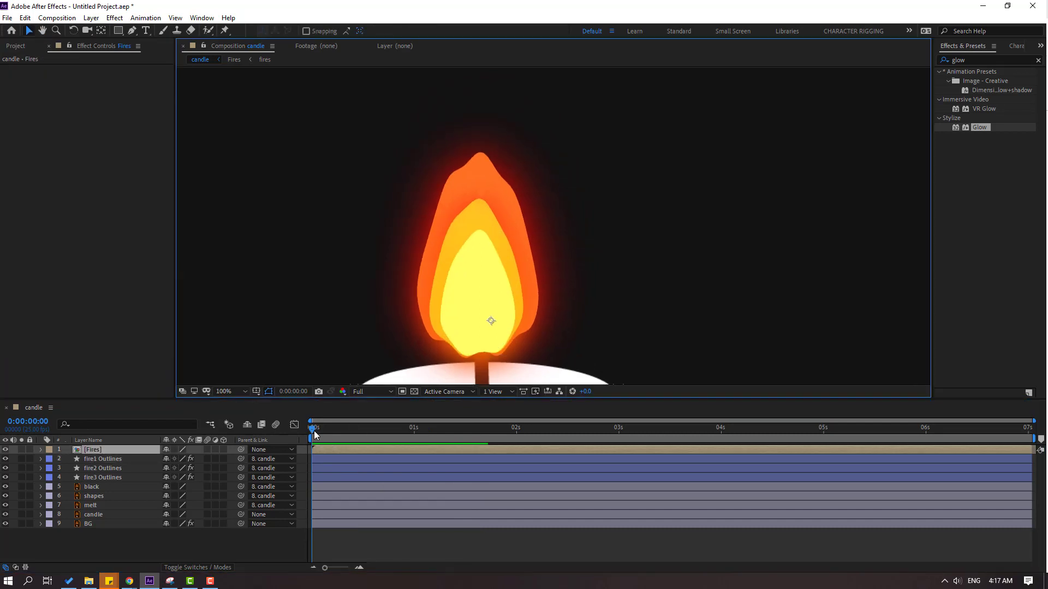
{"action": "left_click", "coordinate": [365, 428]}
{"action": "key", "text": "ctrl+v"}
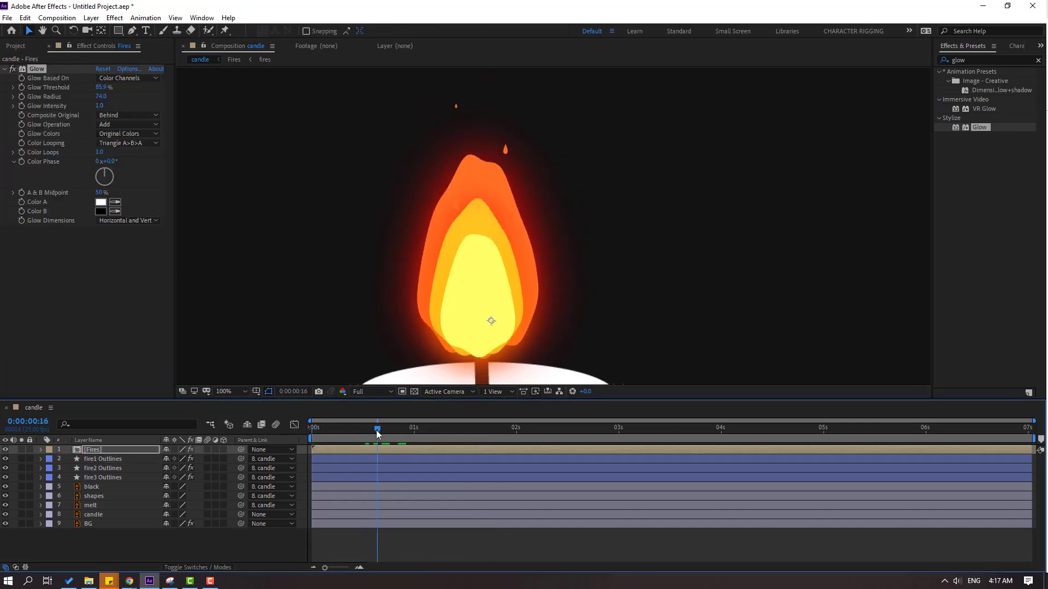
- Set the Fires layer's Glow Radius to 19 and Glow Threshold to 35.3%, and preview the sparks
{"action": "left_click_drag", "start_coordinate": [105, 99], "coordinate": [110, 97]}
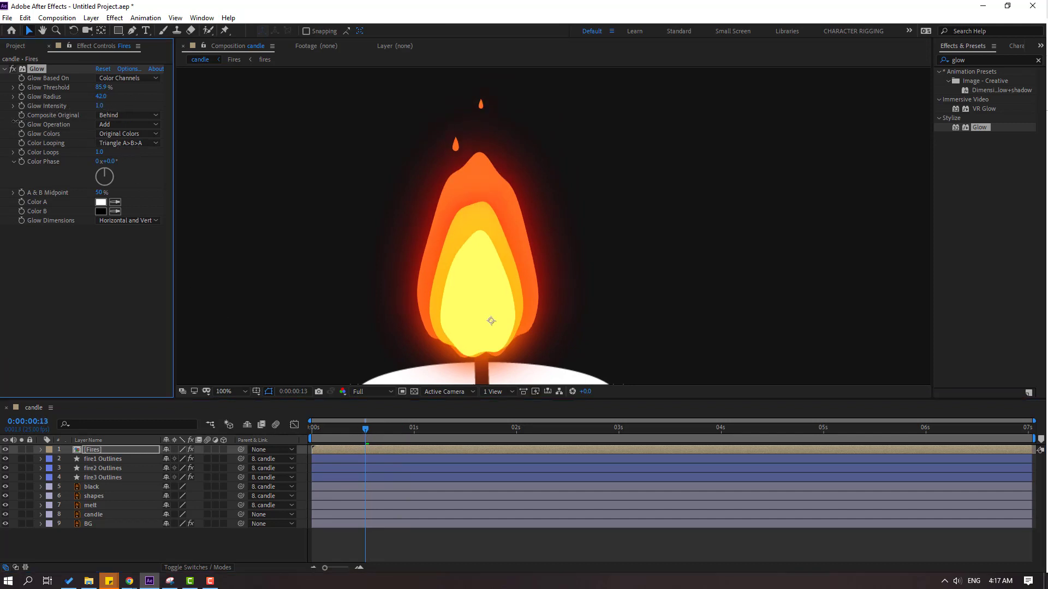
{"action": "left_click_drag", "start_coordinate": [152, 86], "coordinate": [37, 93]}
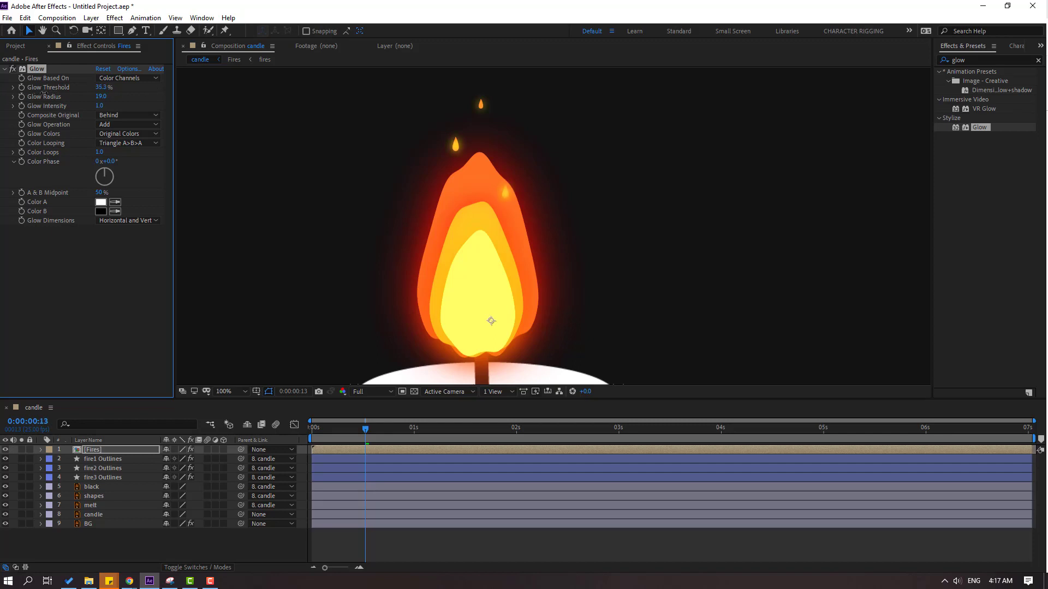
{"action": "key", "text": "comma"}
{"action": "key", "text": "space"}
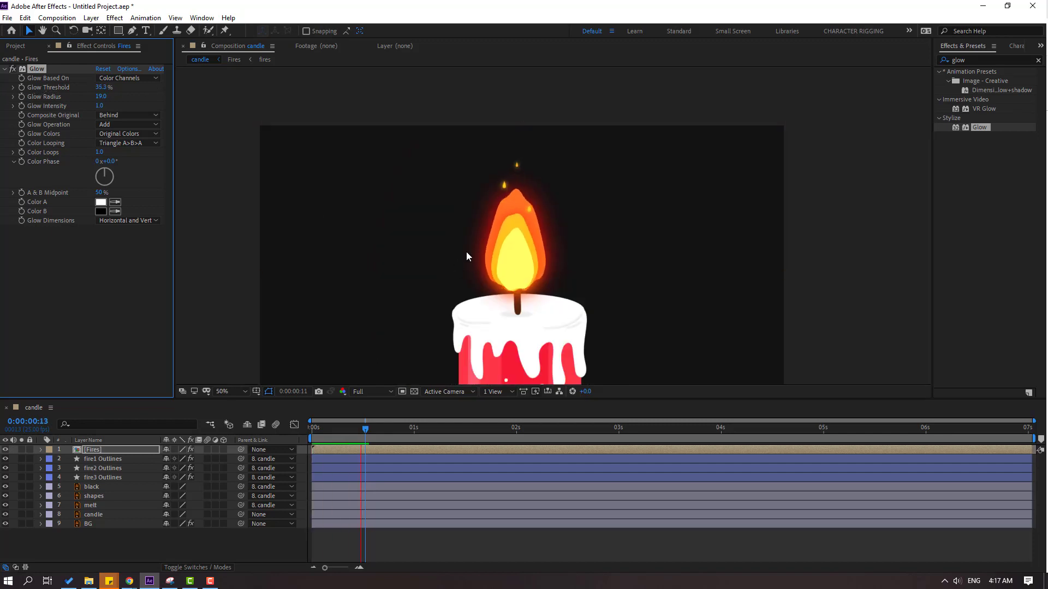
- Move the Fires layer directly below fire3 Outlines so the sparks render behind the flame, and preview the animation
{"action": "left_click", "coordinate": [365, 430]}
{"action": "left_click_drag", "start_coordinate": [92, 450], "coordinate": [118, 480]}
{"action": "key", "text": "space"}
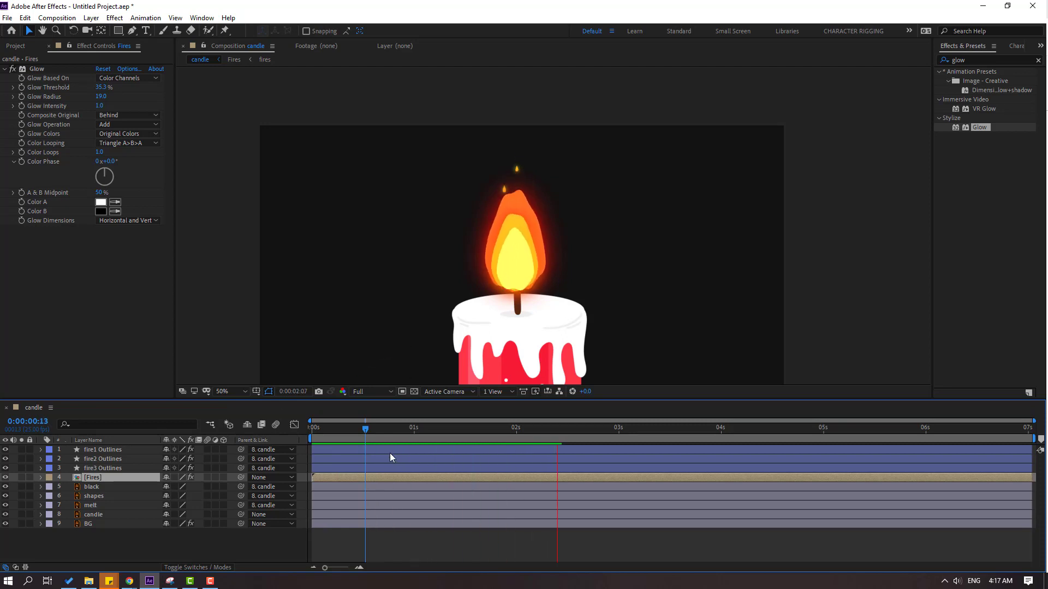
{"action": "left_click_drag", "start_coordinate": [401, 432], "coordinate": [433, 434]}
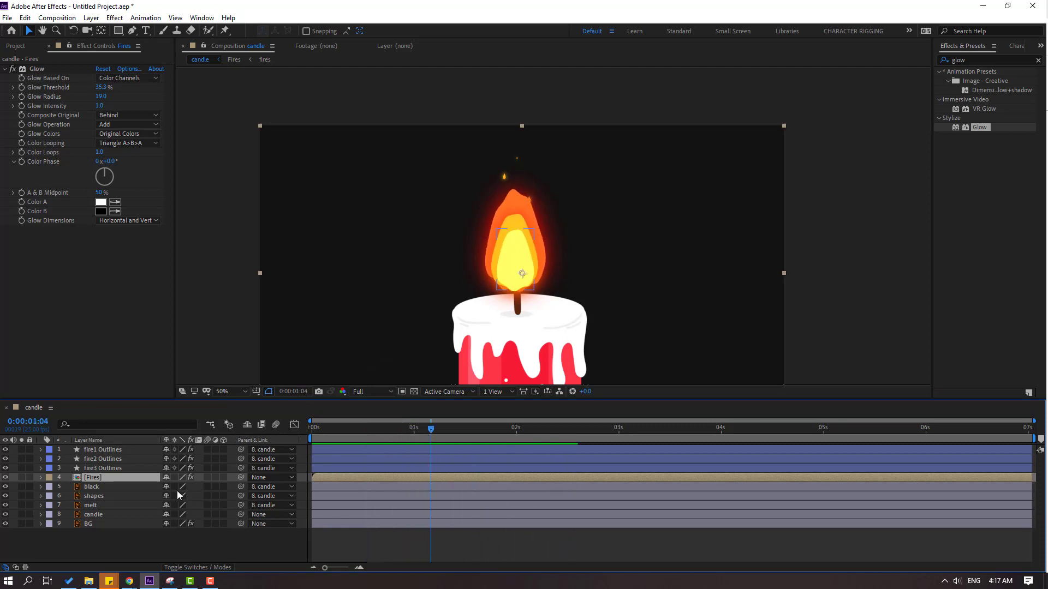
- Scale the Fires layer to 86% and preview the sparks rising behind the flame
{"action": "key", "text": "s"}
{"action": "left_click_drag", "start_coordinate": [177, 486], "coordinate": [167, 486]}
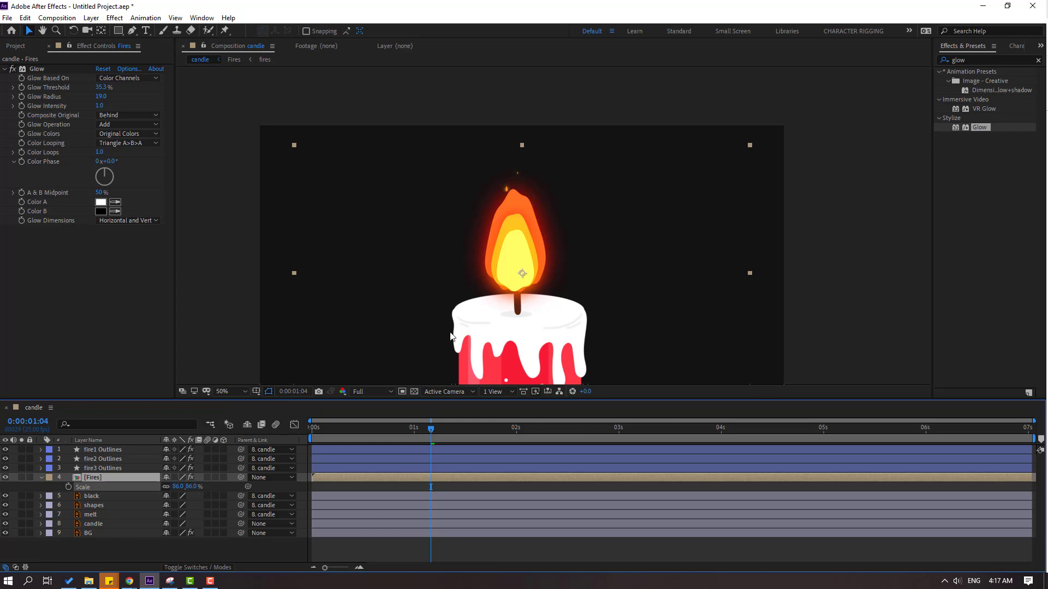
{"action": "key", "text": "period"}
{"action": "key", "text": "space"}
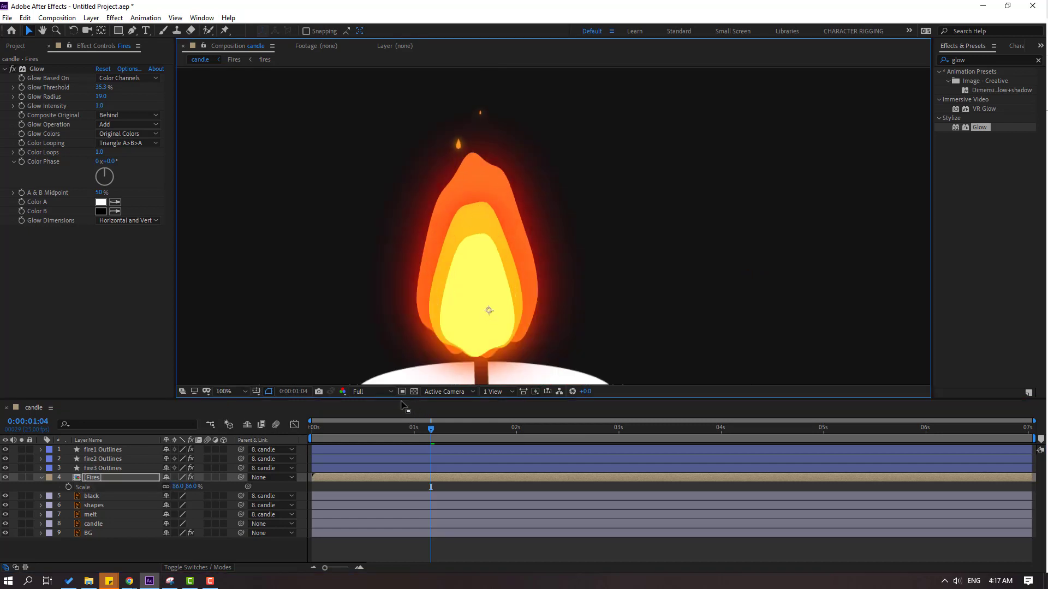
{"action": "scroll", "coordinate": [460, 277], "scroll_direction": "down", "scroll_amount": 1}
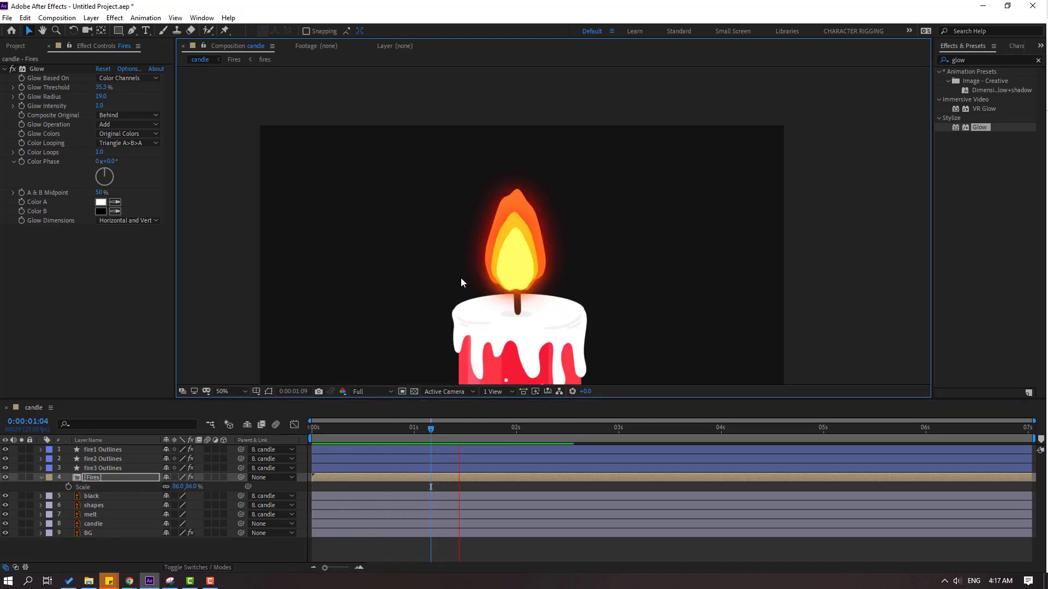
{"action": "scroll", "coordinate": [461, 277], "scroll_direction": "down", "scroll_amount": 1}
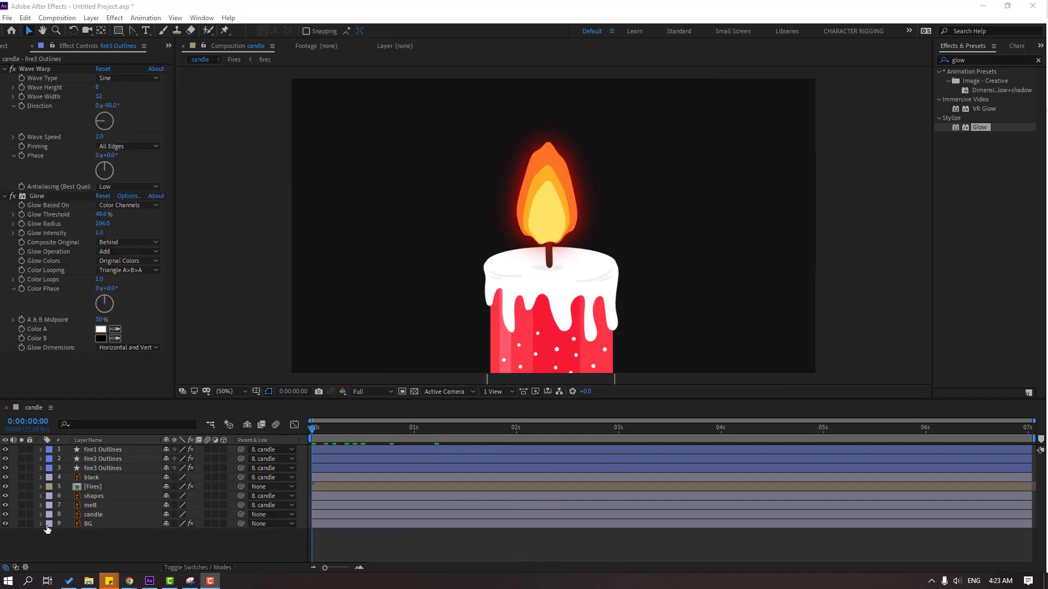
- Examine how the flame's base moves around the wick up close at different frames, and return to the first frame
{"action": "scroll", "coordinate": [416, 329], "scroll_direction": "up", "scroll_amount": 1}
{"action": "left_click_drag", "start_coordinate": [320, 432], "coordinate": [385, 432]}
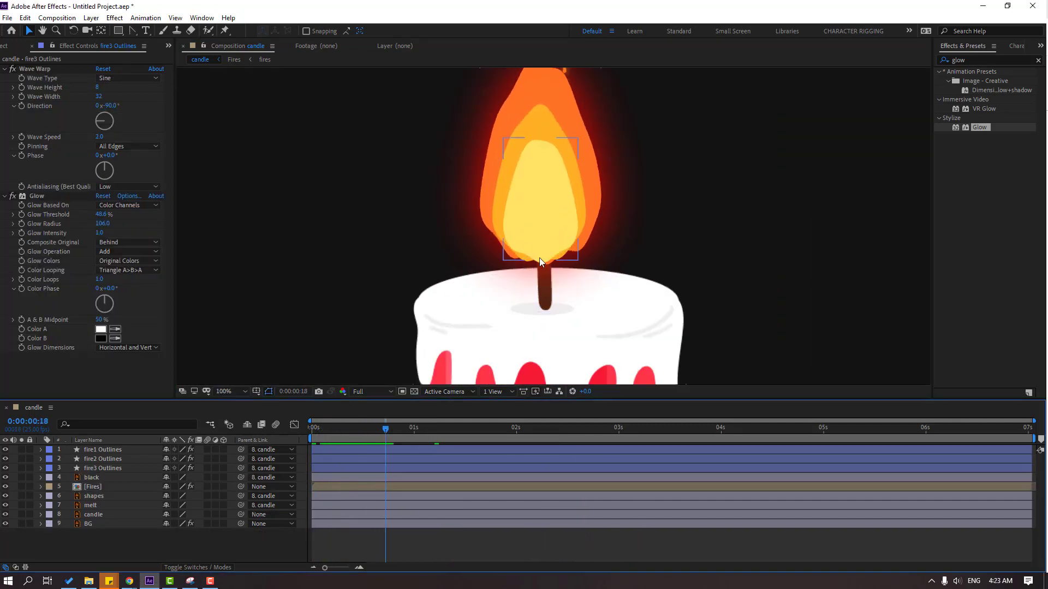
{"action": "scroll", "coordinate": [539, 257], "scroll_direction": "up", "scroll_amount": 4}
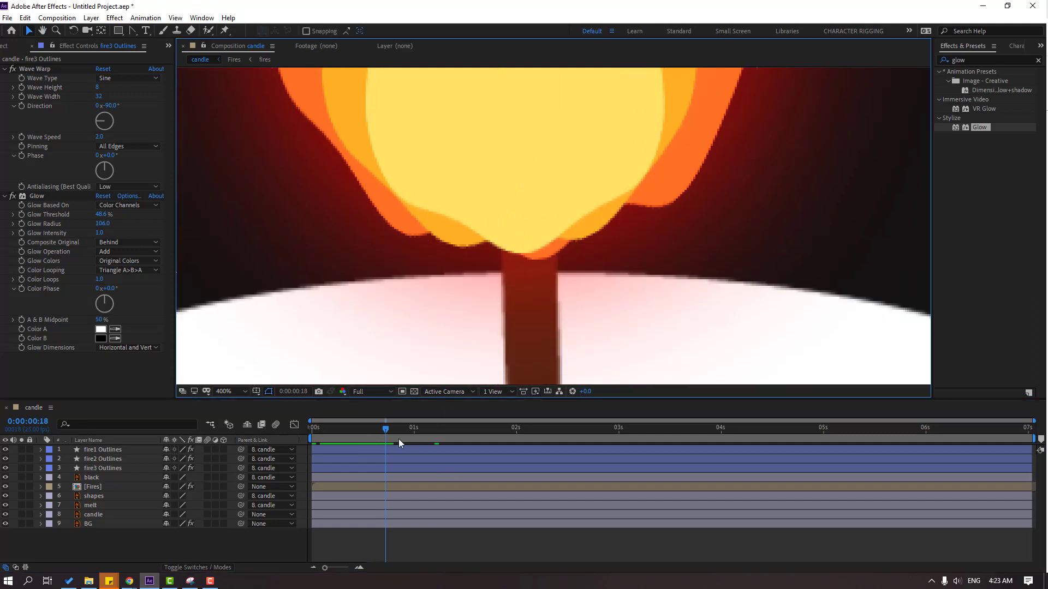
{"action": "left_click_drag", "start_coordinate": [398, 439], "coordinate": [312, 431]}
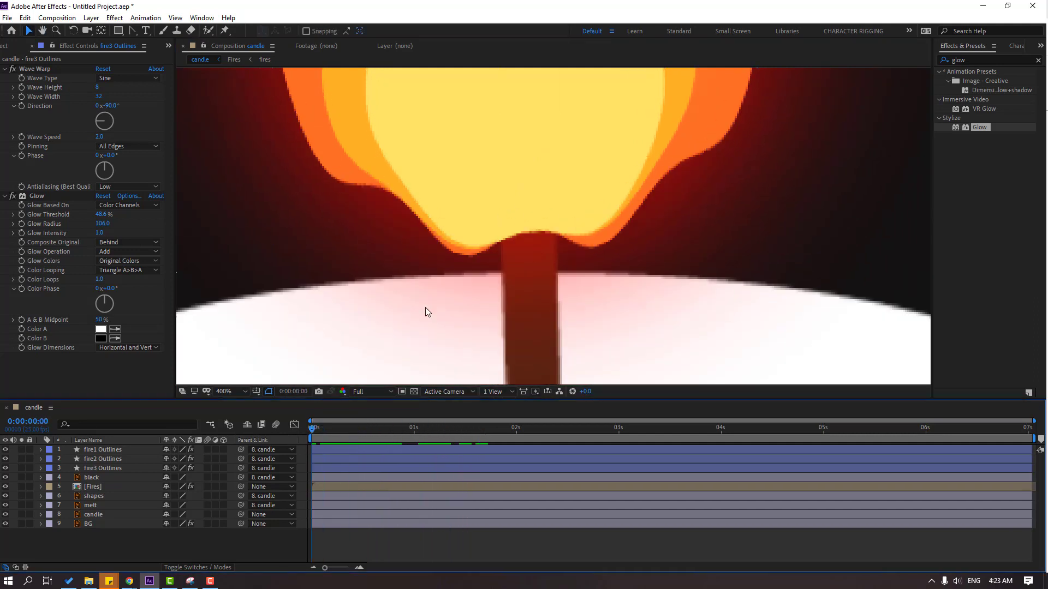
- Pre-compose fire1, fire2 and fire3 Outlines into a new composition named Fires_Main
{"action": "scroll", "coordinate": [425, 311], "scroll_direction": "down", "scroll_amount": 4}
{"action": "left_click", "coordinate": [102, 448]}
{"action": "left_click", "coordinate": [103, 461], "text": "shift"}
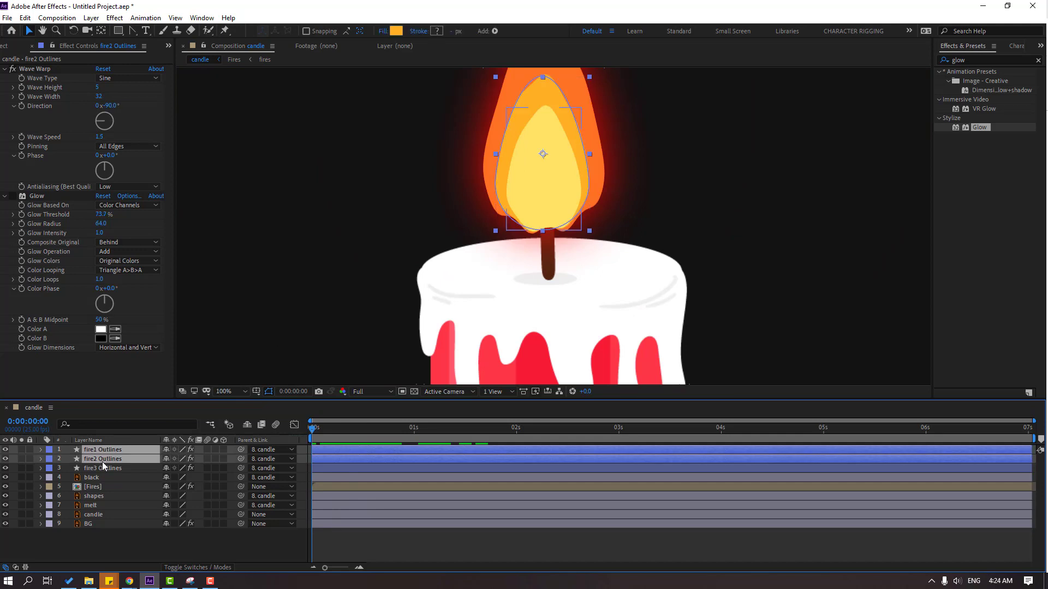
{"action": "left_click", "coordinate": [109, 467], "text": "shift"}
{"action": "right_click", "coordinate": [121, 465]}
{"action": "left_click", "coordinate": [153, 416]}
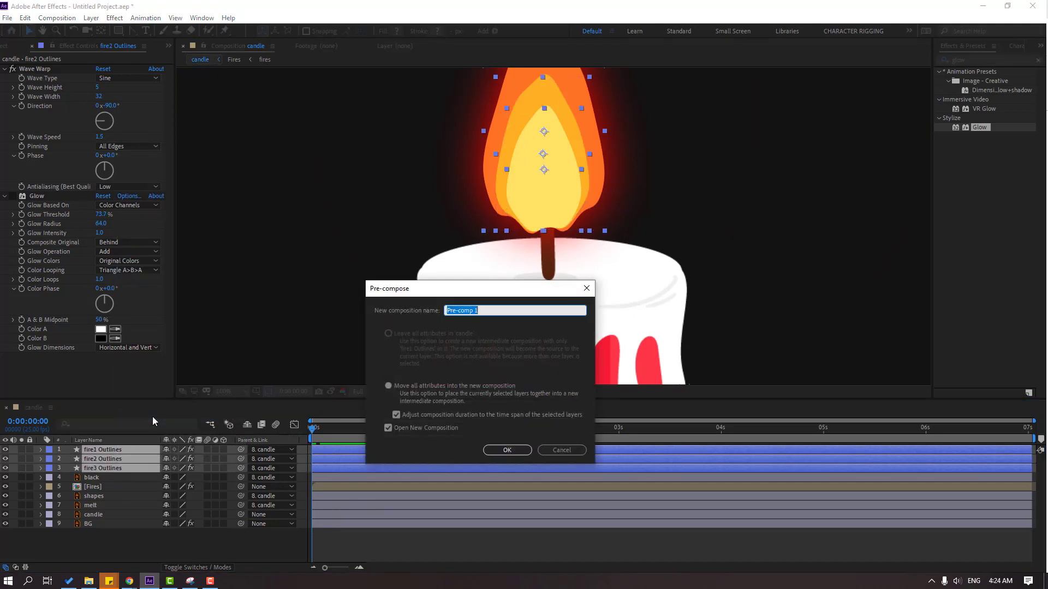
{"action": "type", "text": "Fires_Main"}
{"action": "left_click", "coordinate": [488, 449]}
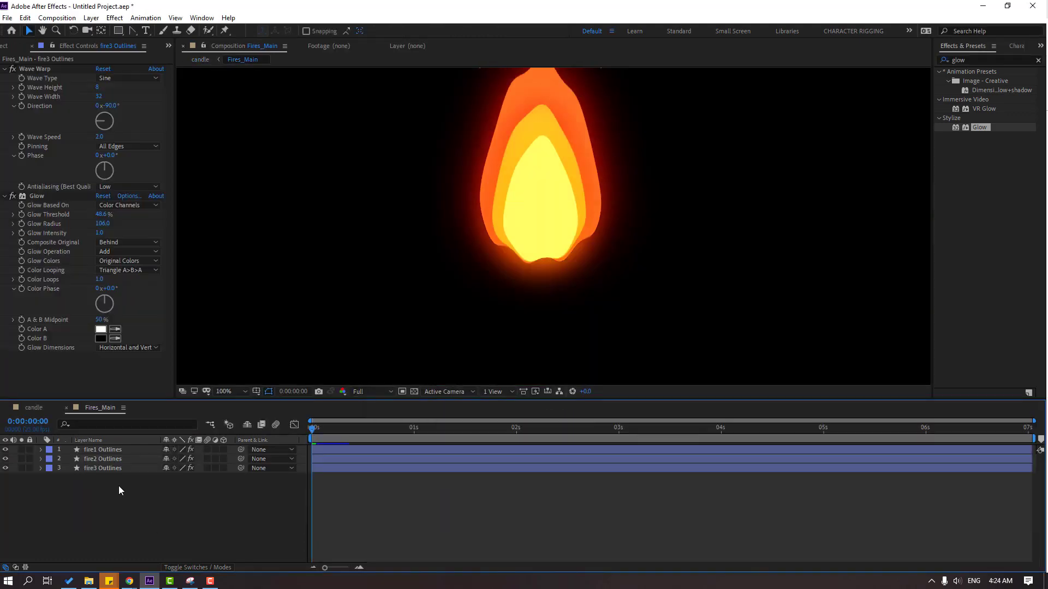
- Turn off the Glow effect on fire3, fire2 and fire1 Outlines inside Fires_Main
{"action": "left_click", "coordinate": [104, 469]}
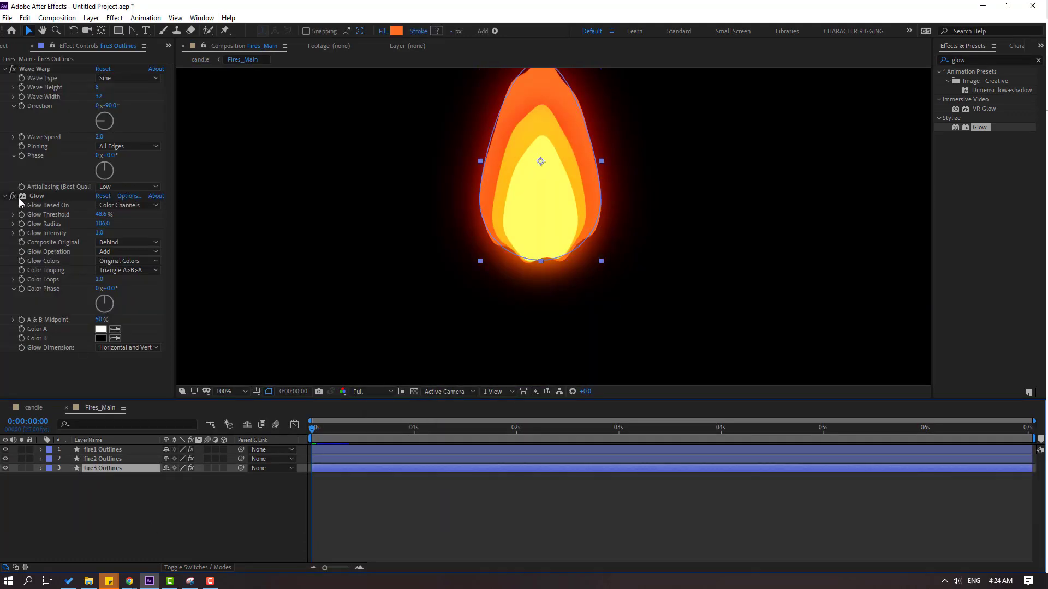
{"action": "left_click", "coordinate": [13, 196]}
{"action": "left_click", "coordinate": [96, 459]}
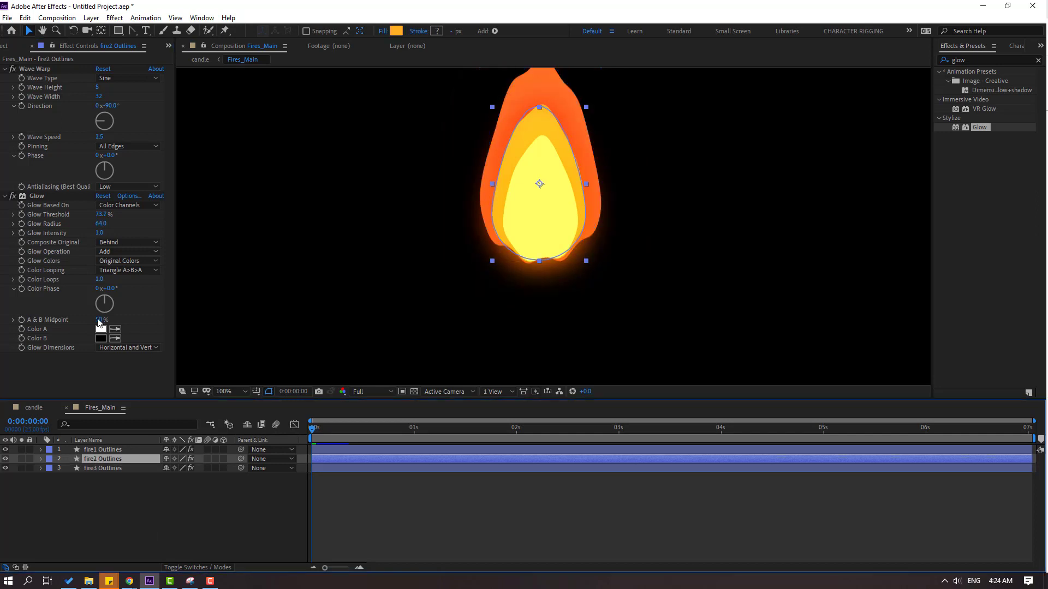
{"action": "left_click", "coordinate": [13, 196]}
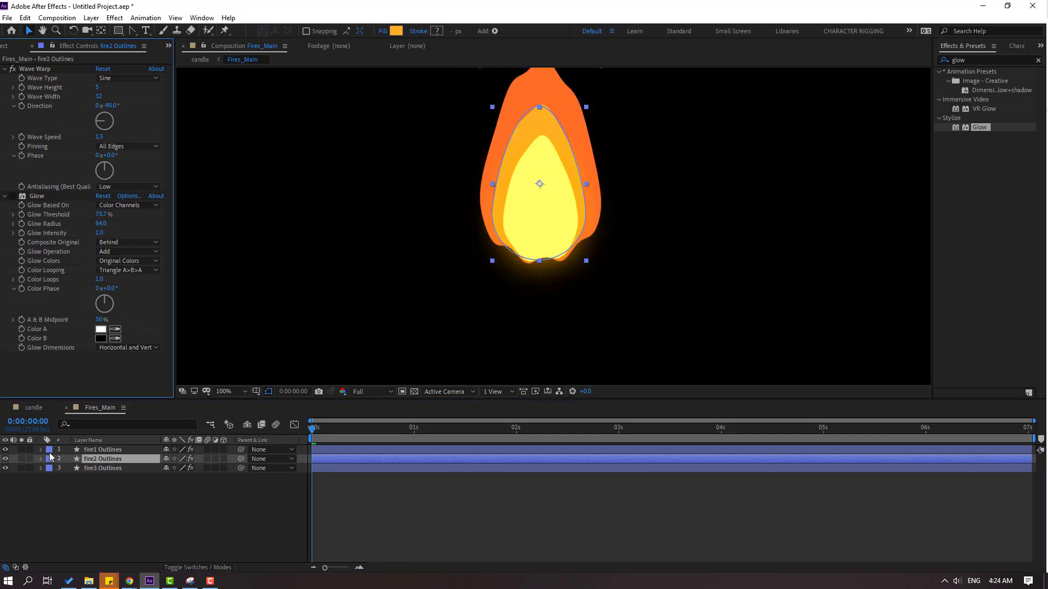
{"action": "left_click", "coordinate": [100, 451]}
{"action": "left_click", "coordinate": [13, 196]}
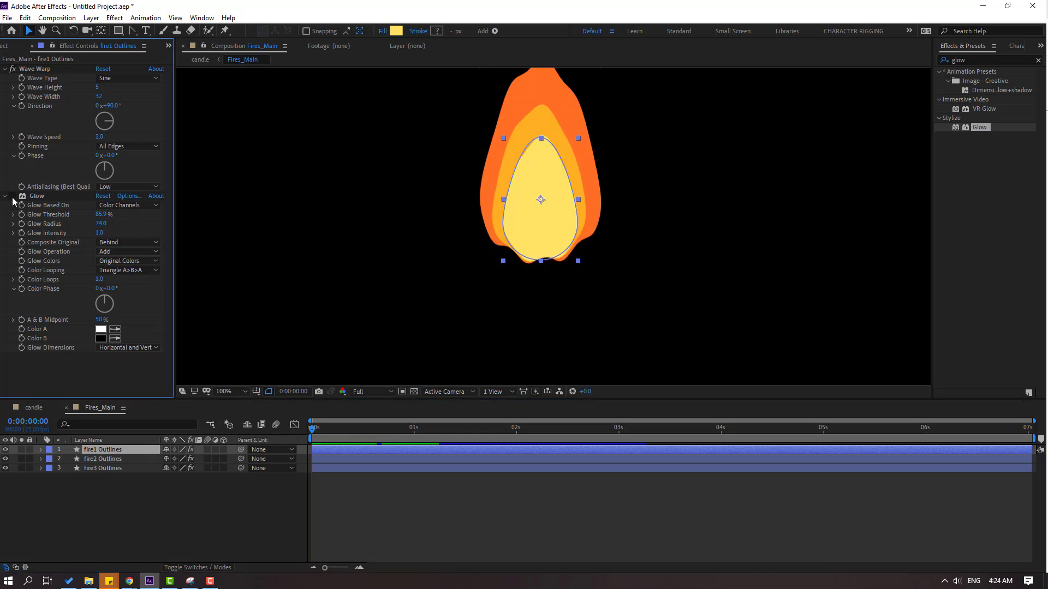
- Return to the candle composition and draw a closed Pen mask on Fires_Main around the area below the flame, with a vertex at the wick's tip
{"action": "left_click", "coordinate": [34, 408]}
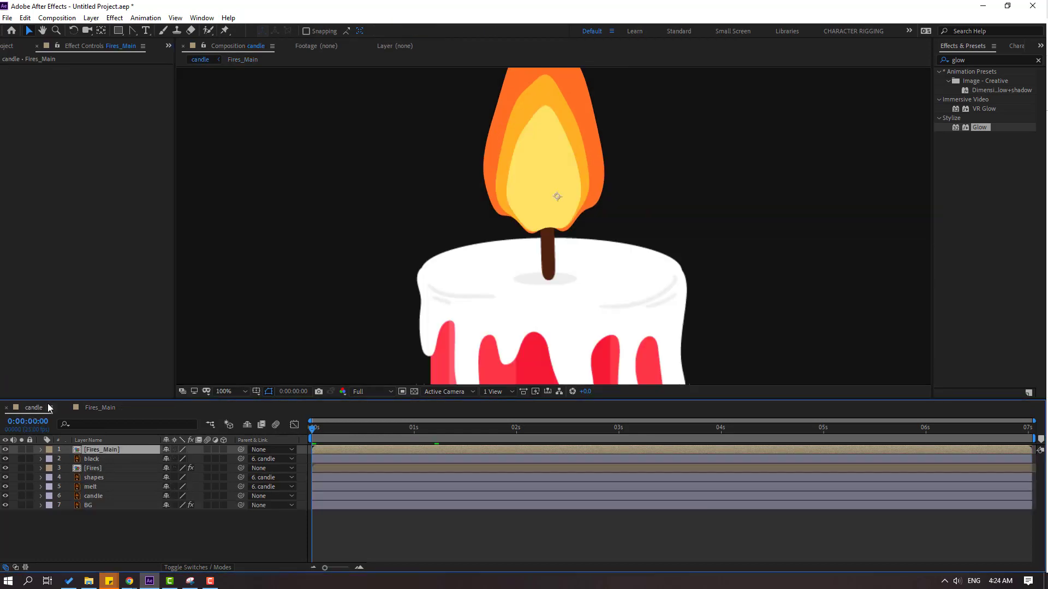
{"action": "key", "text": "h"}
{"action": "left_click_drag", "start_coordinate": [708, 180], "coordinate": [659, 206]}
{"action": "key", "text": "v"}
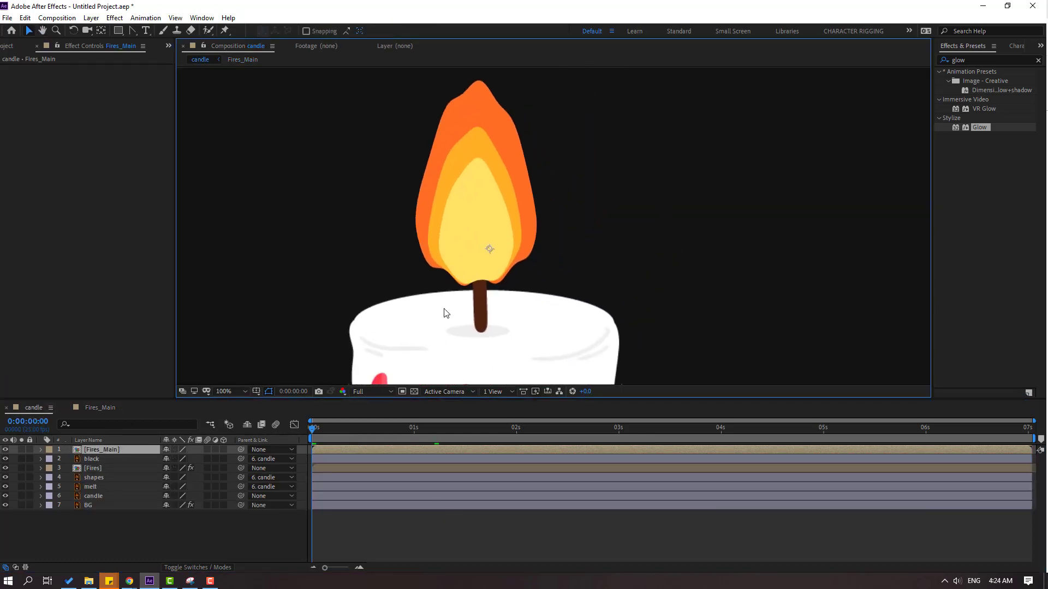
{"action": "left_click", "coordinate": [132, 29]}
{"action": "left_click", "coordinate": [132, 31]}
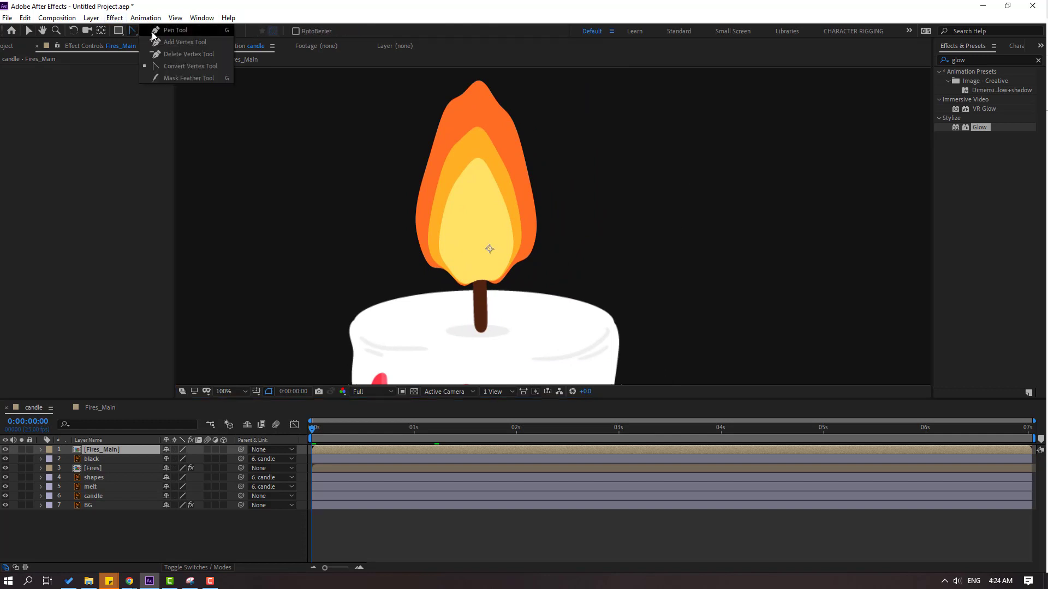
{"action": "left_click_drag", "start_coordinate": [490, 305], "coordinate": [499, 288]}
{"action": "scroll", "coordinate": [377, 251], "scroll_direction": "up", "scroll_amount": 2}
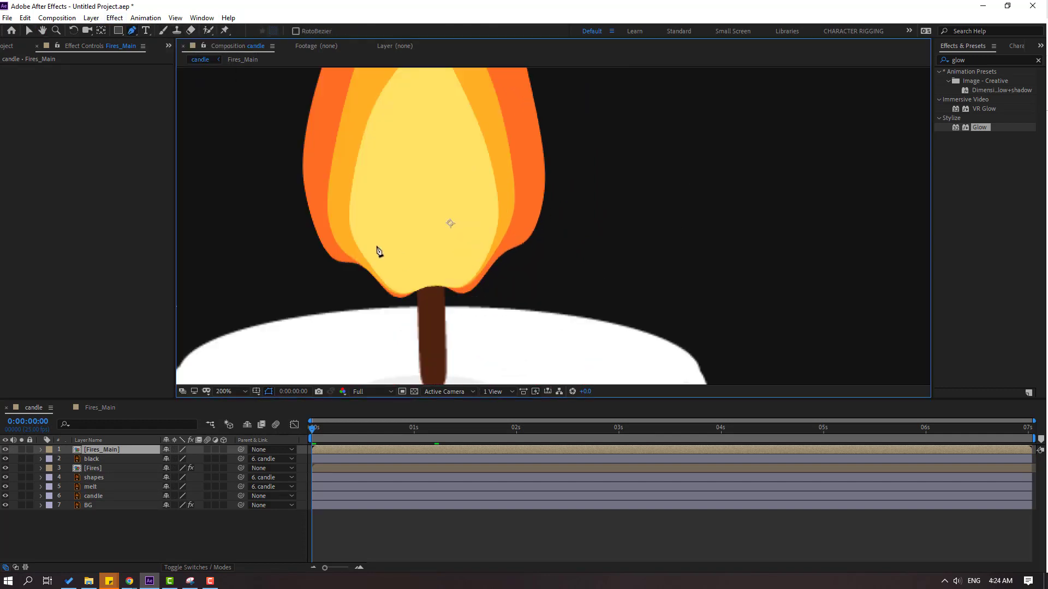
{"action": "left_click_drag", "start_coordinate": [395, 220], "coordinate": [411, 238]}
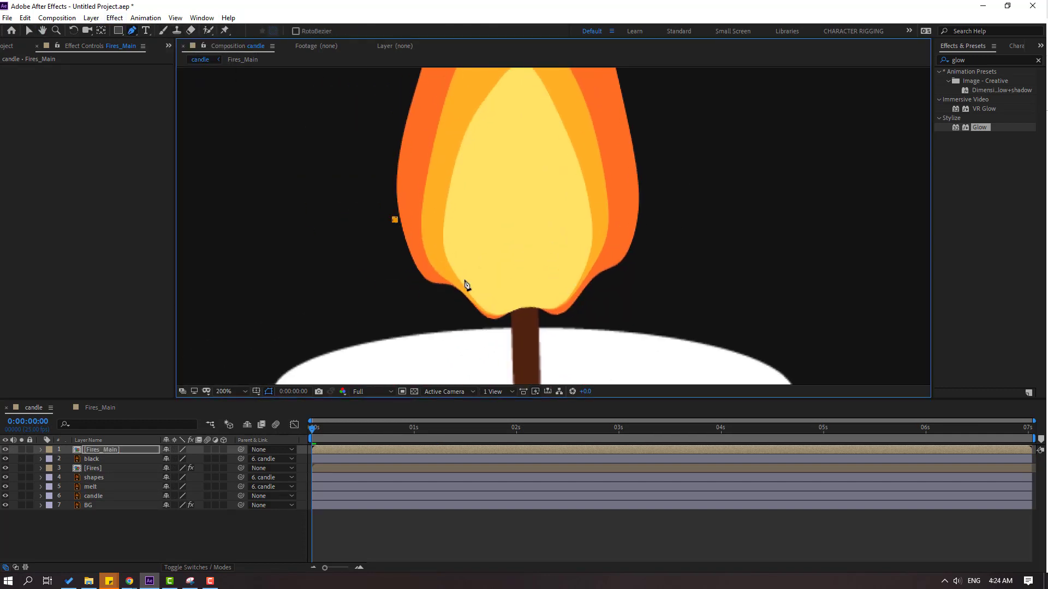
{"action": "left_click", "coordinate": [522, 306]}
{"action": "left_click", "coordinate": [649, 192]}
{"action": "scroll", "coordinate": [654, 273], "scroll_direction": "down", "scroll_amount": 2}
{"action": "left_click", "coordinate": [706, 297]}
{"action": "scroll", "coordinate": [617, 306], "scroll_direction": "down", "scroll_amount": 2}
{"action": "left_click_drag", "start_coordinate": [618, 266], "coordinate": [623, 235]}
{"action": "left_click_drag", "start_coordinate": [624, 330], "coordinate": [572, 329]}
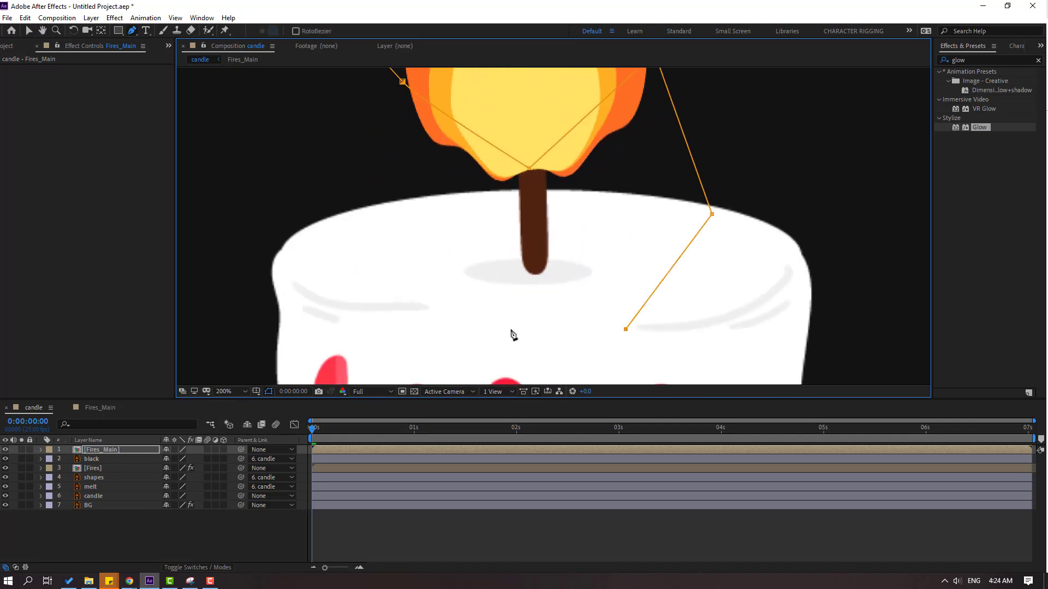
{"action": "left_click", "coordinate": [409, 338]}
{"action": "mouse_move", "coordinate": [355, 227]}
{"action": "left_mouse_down"}
{"action": "mouse_move", "coordinate": [348, 281]}
{"action": "mouse_move", "coordinate": [339, 231]}
{"action": "left_mouse_up"}
{"action": "left_click", "coordinate": [394, 136]}
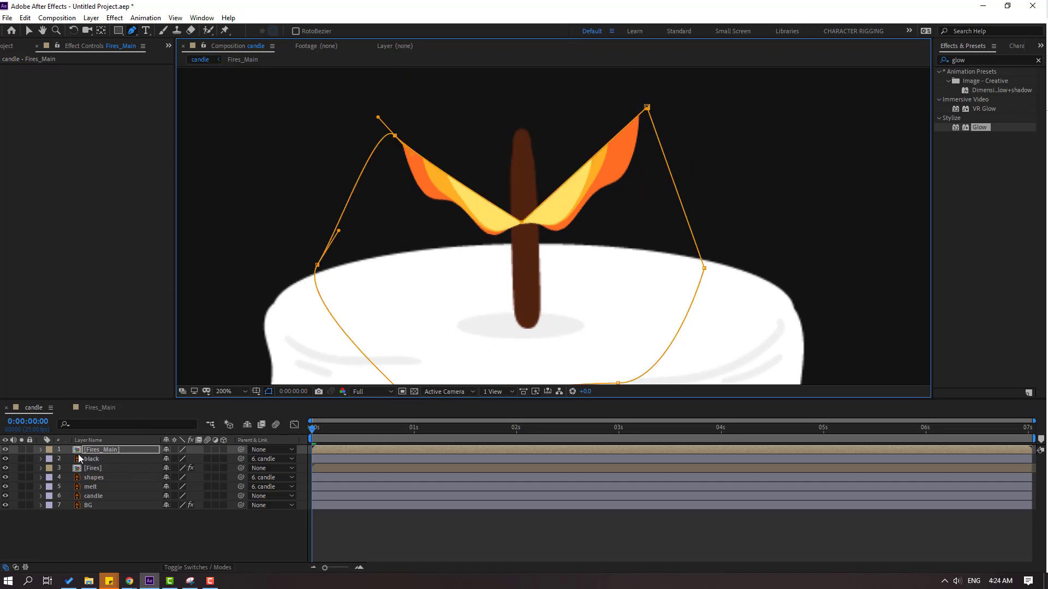
- Reveal the mask on the Fires_Main layer and invert it
{"action": "left_click", "coordinate": [98, 450]}
{"action": "key", "text": "m"}
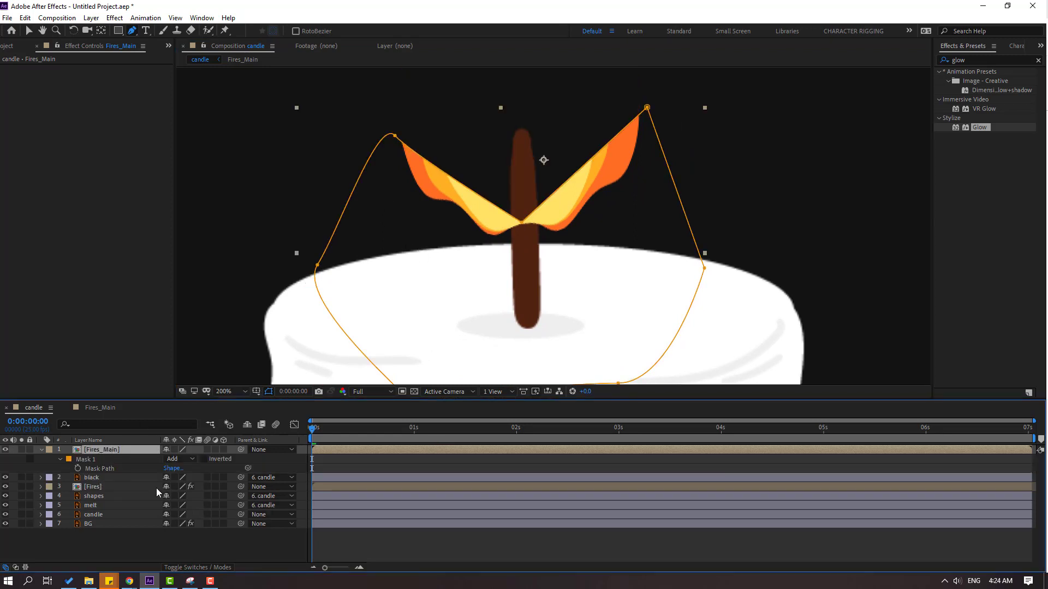
{"action": "left_click", "coordinate": [204, 459]}
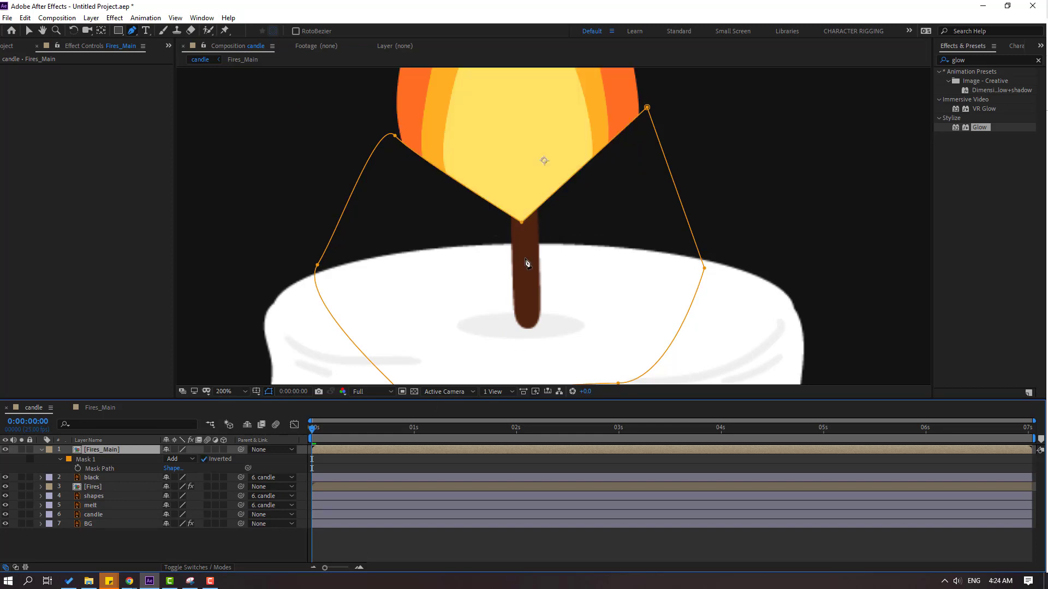
- Convert the mask vertex at the wick into a smooth curve that rounds the flame's base, and nudge it slightly upward
{"action": "left_click", "coordinate": [131, 32]}
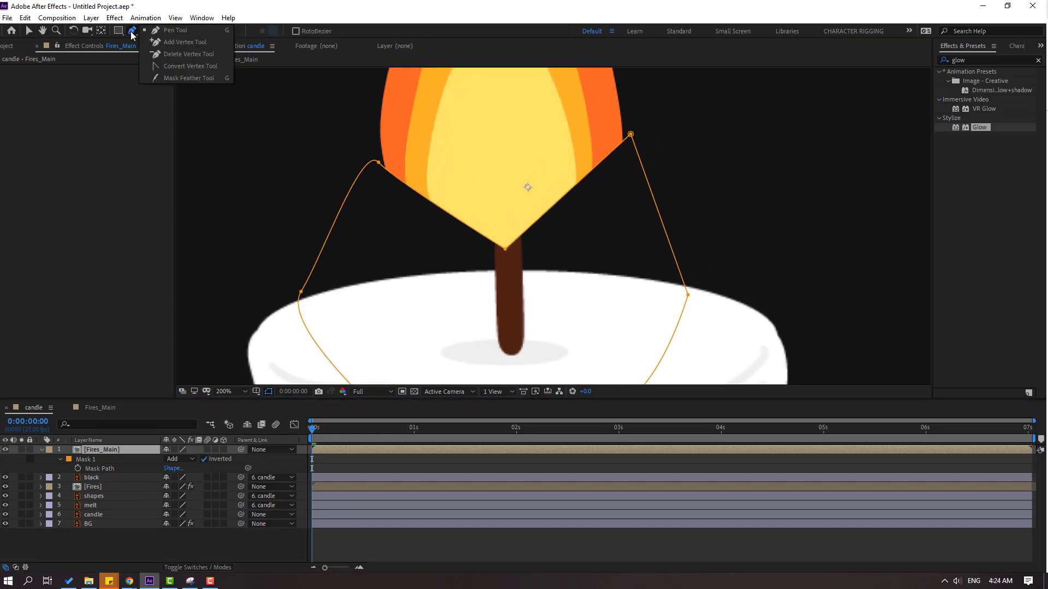
{"action": "left_click", "coordinate": [204, 66]}
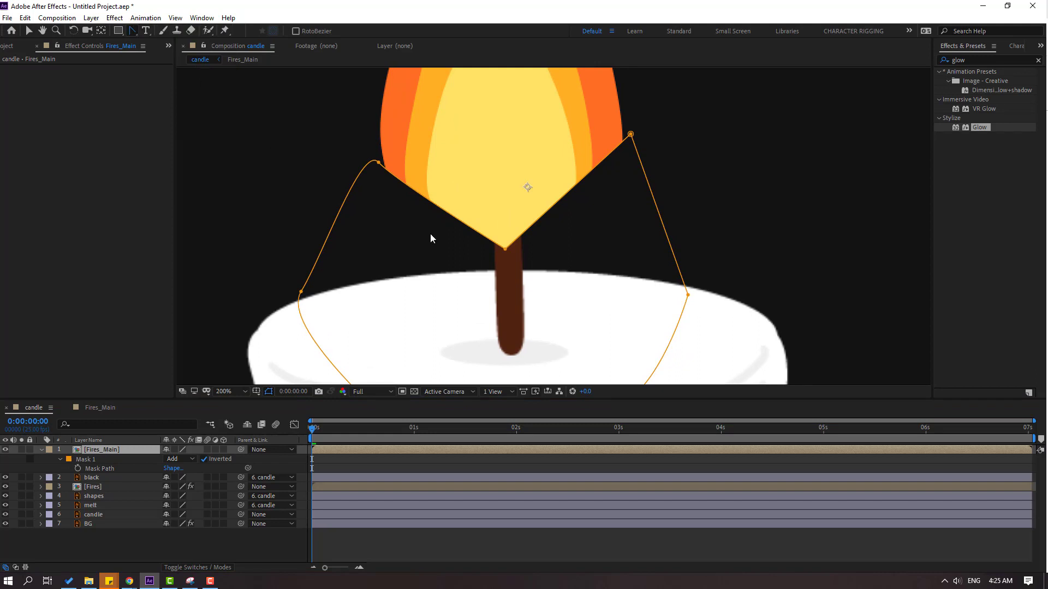
{"action": "left_click_drag", "start_coordinate": [504, 249], "coordinate": [425, 248]}
{"action": "left_click", "coordinate": [505, 250]}
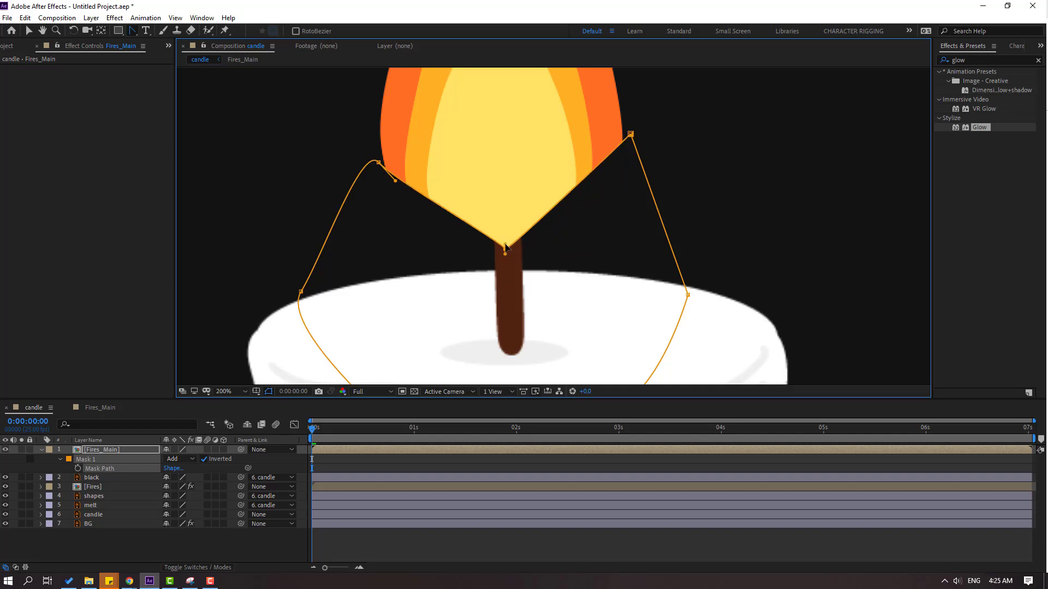
{"action": "key", "text": "ctrl+z"}
{"action": "key", "text": "v"}
{"action": "left_click_drag", "start_coordinate": [505, 250], "coordinate": [506, 241]}
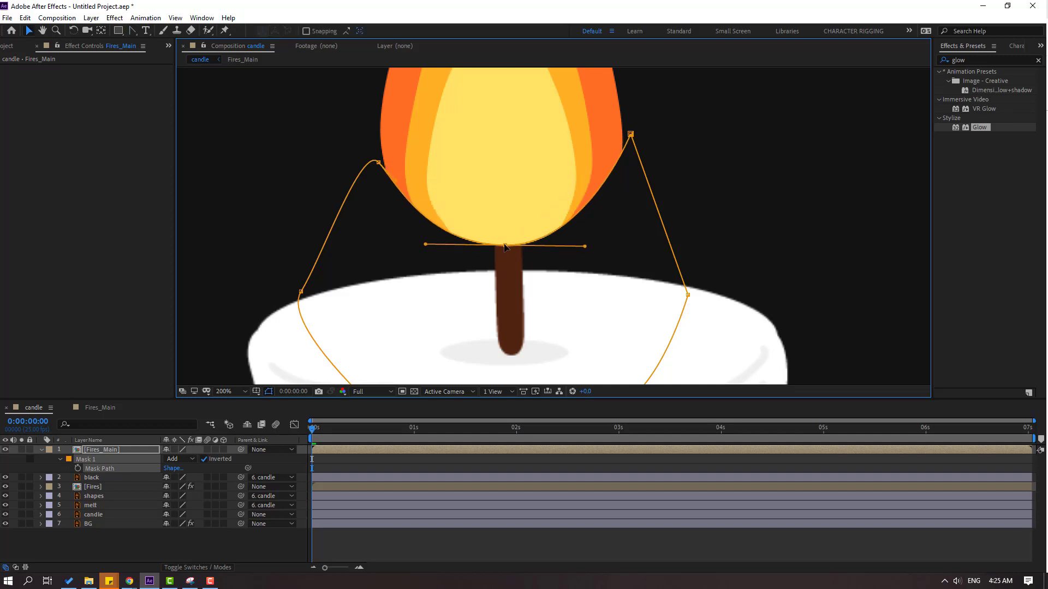
- Move the mask's two upper side vertices up and outward from the flame, and preview the masked flame
{"action": "left_click_drag", "start_coordinate": [377, 162], "coordinate": [362, 136]}
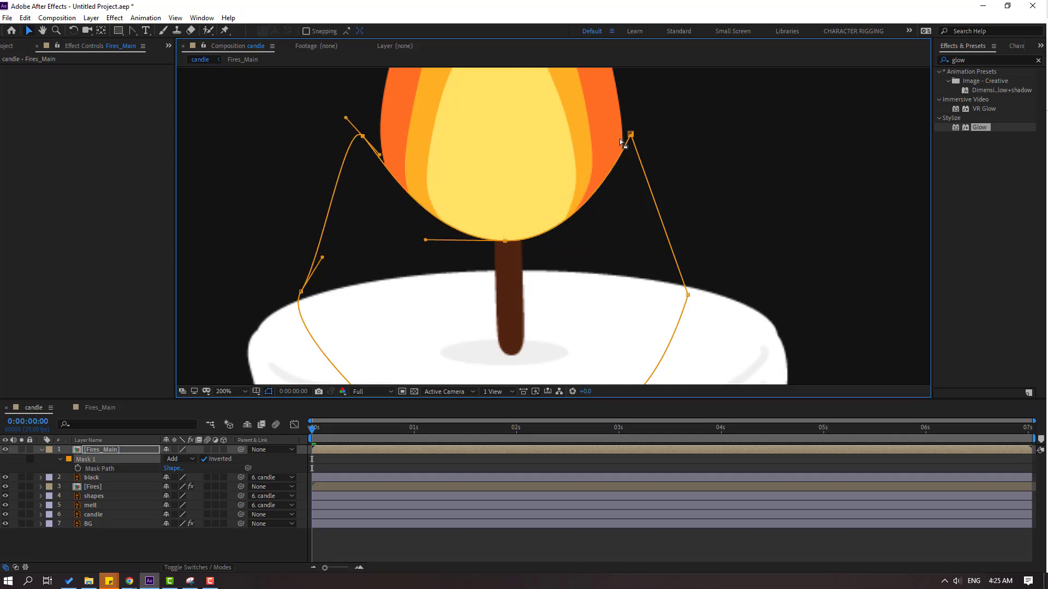
{"action": "left_click_drag", "start_coordinate": [630, 134], "coordinate": [651, 115]}
{"action": "left_click", "coordinate": [669, 457]}
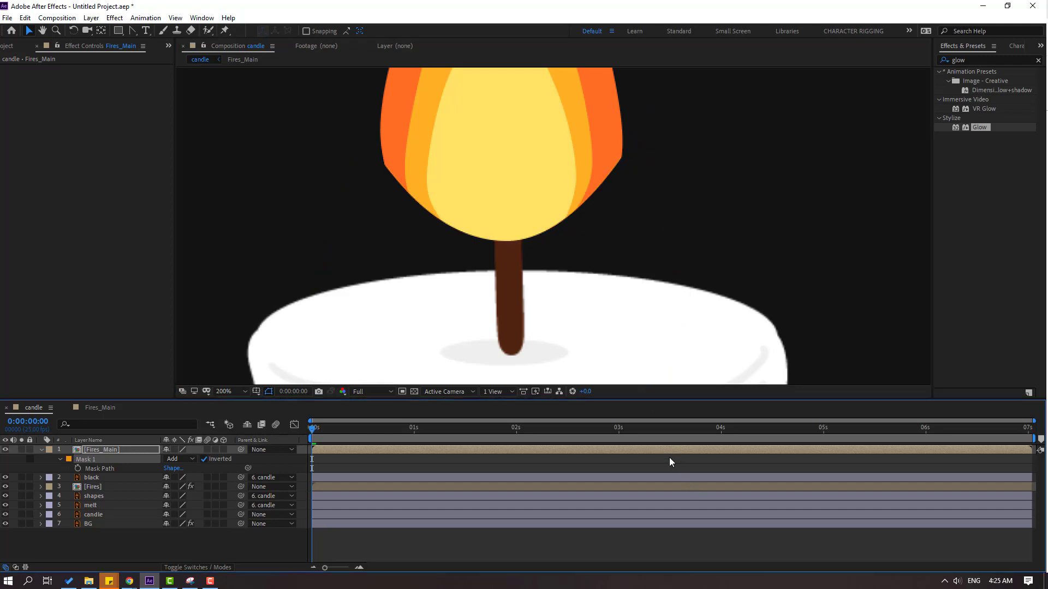
{"action": "scroll", "coordinate": [557, 218], "scroll_direction": "down", "scroll_amount": 2}
{"action": "scroll", "coordinate": [562, 227], "scroll_direction": "up", "scroll_amount": 1}
{"action": "mouse_move", "coordinate": [316, 421]}
{"action": "left_mouse_down"}
{"action": "mouse_move", "coordinate": [702, 411]}
{"action": "mouse_move", "coordinate": [312, 422]}
{"action": "left_mouse_up"}
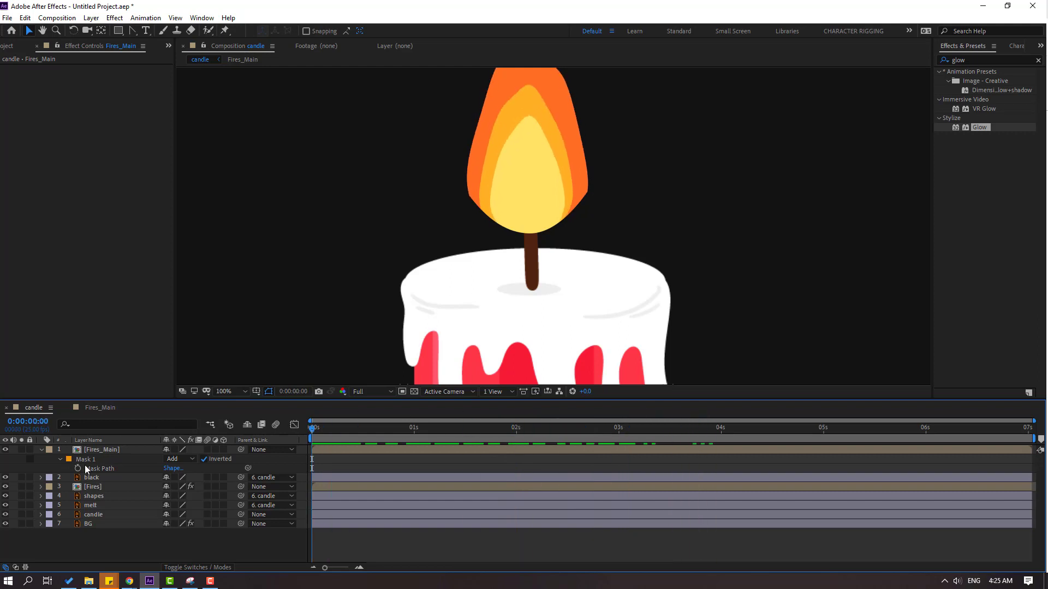
- Collapse the Fires_Main layer's properties and parent the Fires layer to Fires_Main
{"action": "left_click", "coordinate": [45, 450]}
{"action": "left_click", "coordinate": [40, 450]}
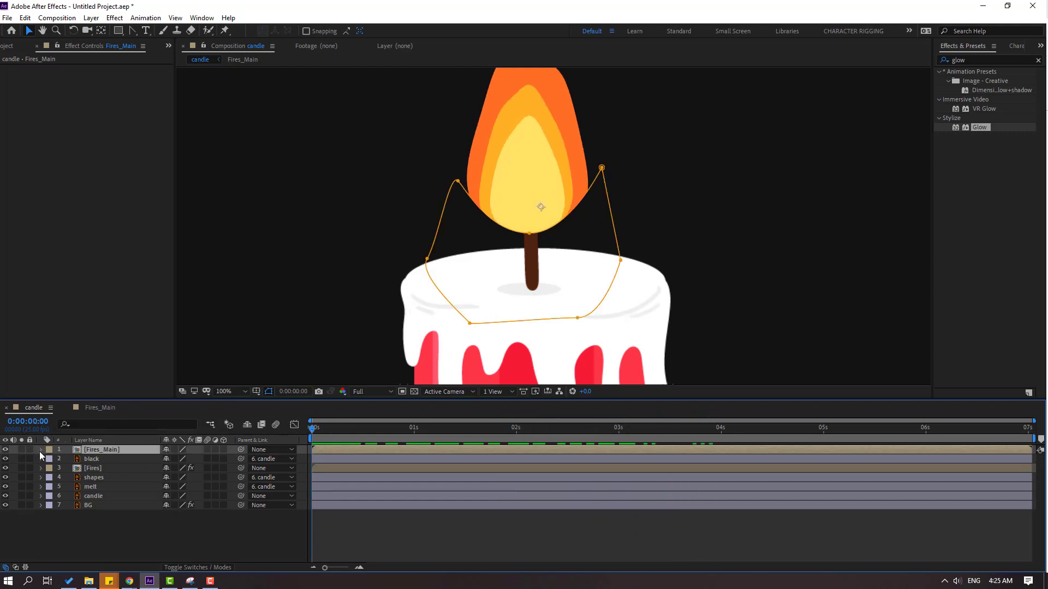
{"action": "left_click", "coordinate": [92, 468]}
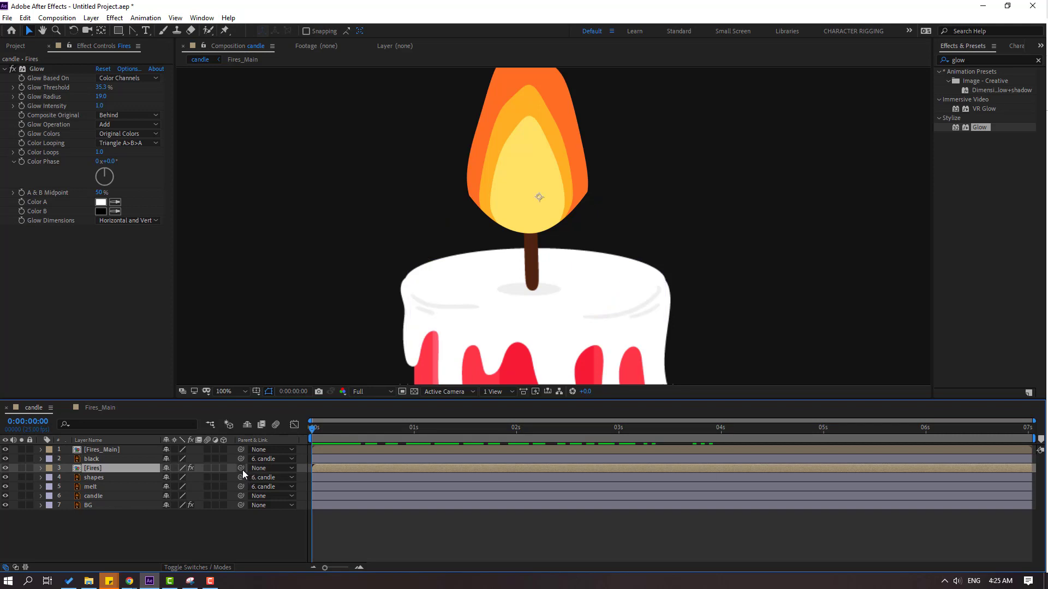
{"action": "left_click_drag", "start_coordinate": [240, 468], "coordinate": [97, 450]}
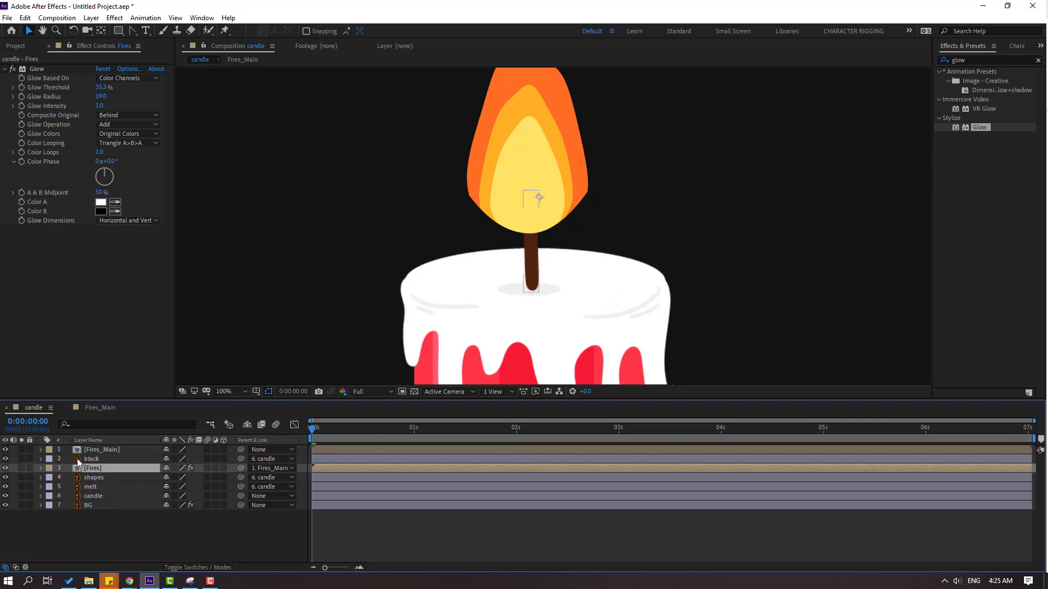
- Move the Fires_Main layer down so the flame sits lower over the wick
{"action": "left_click", "coordinate": [91, 452]}
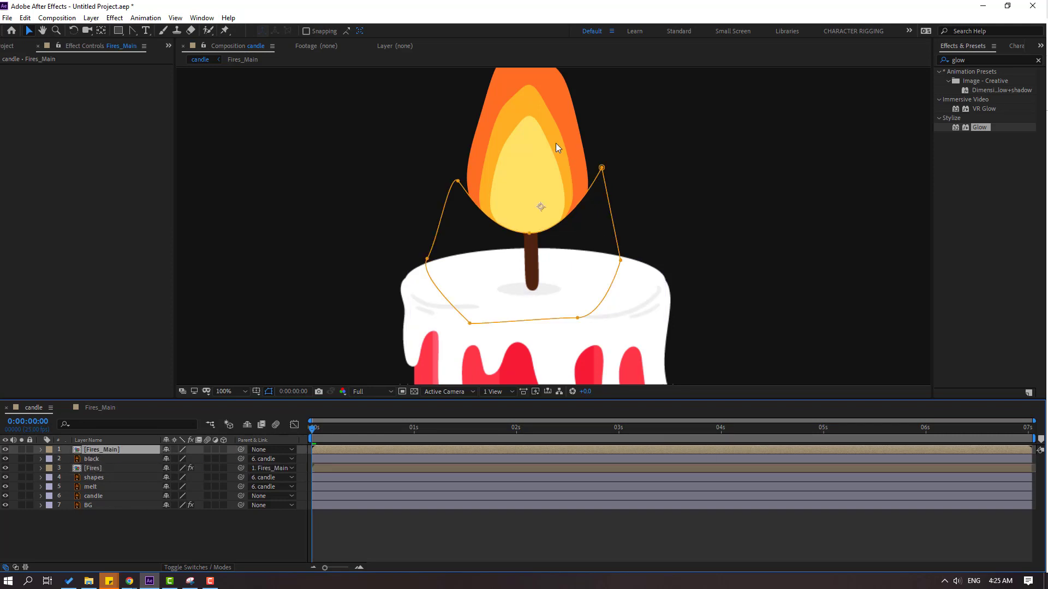
{"action": "left_click_drag", "start_coordinate": [555, 143], "coordinate": [558, 175]}
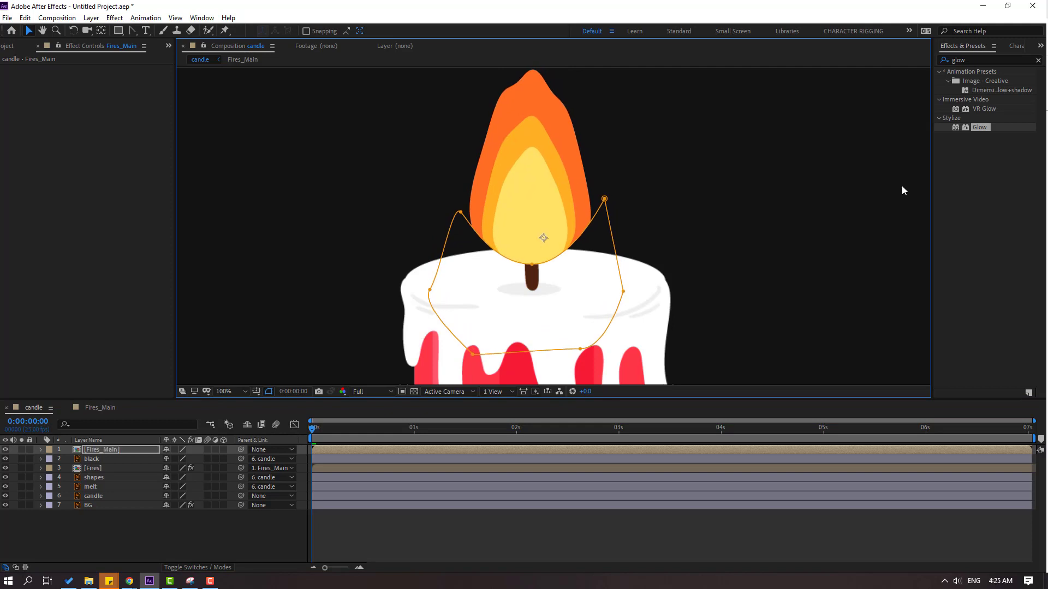
- Apply the Glow effect to the Fires_Main layer with a threshold of 86.7% and a radius of 220
{"action": "left_click_drag", "start_coordinate": [979, 130], "coordinate": [100, 452]}
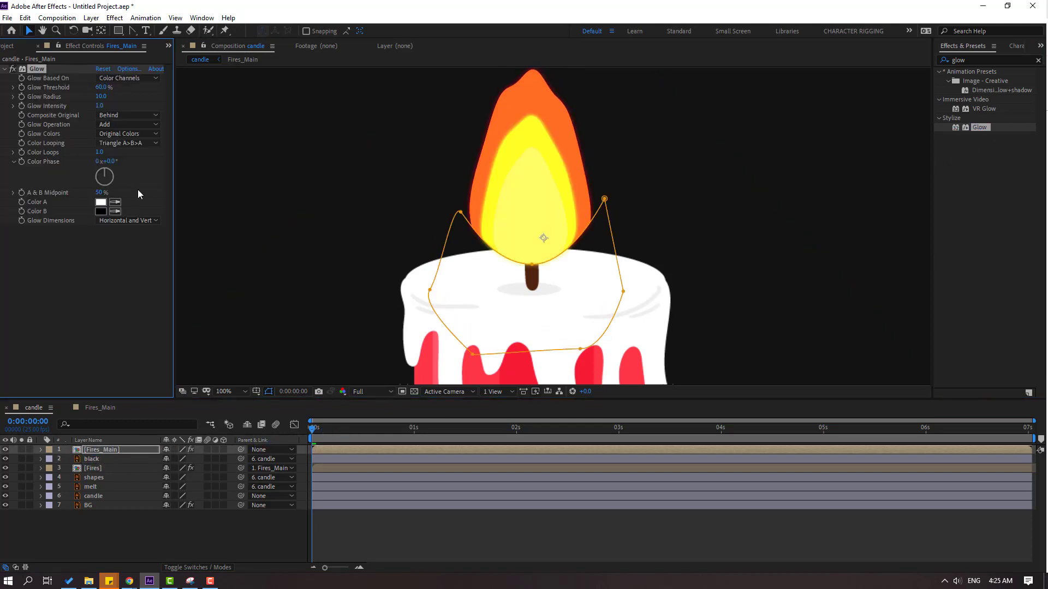
{"action": "left_click_drag", "start_coordinate": [102, 96], "coordinate": [162, 81]}
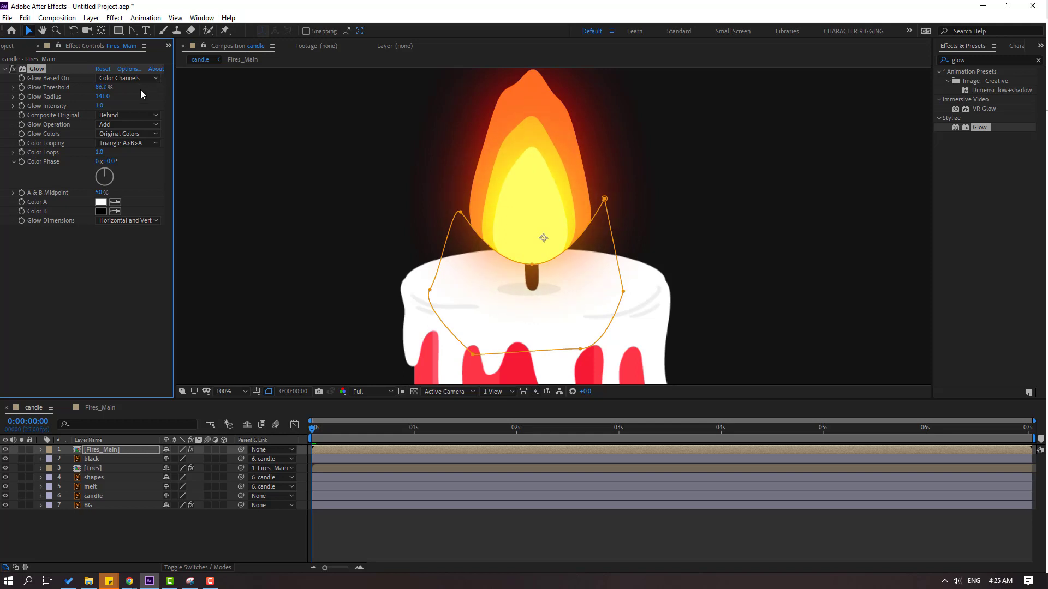
{"action": "mouse_move", "coordinate": [100, 106]}
{"action": "left_mouse_down"}
{"action": "mouse_move", "coordinate": [120, 103]}
{"action": "mouse_move", "coordinate": [96, 114]}
{"action": "left_mouse_up"}
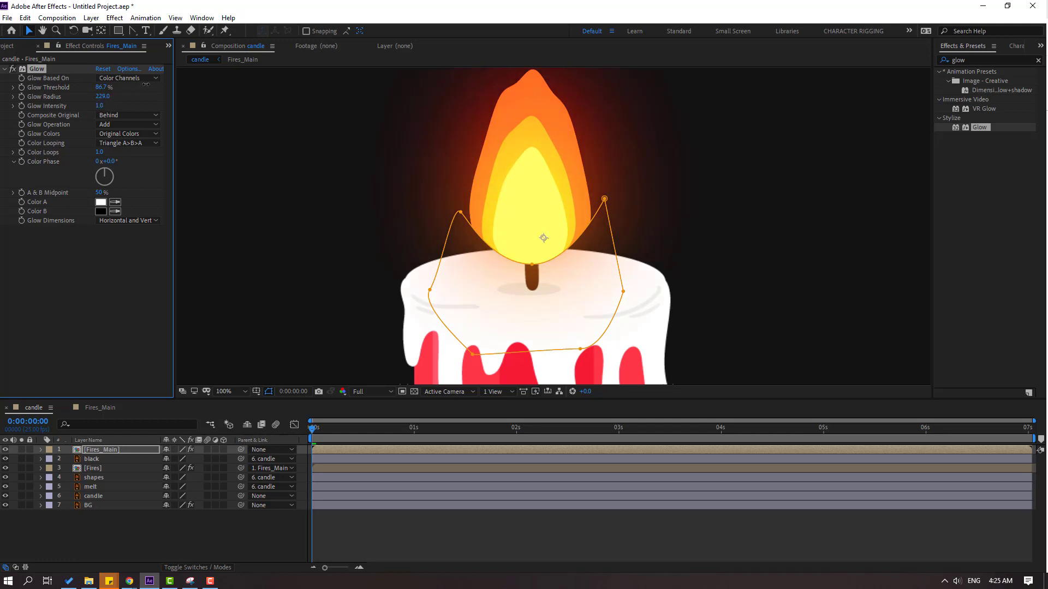
{"action": "left_click_drag", "start_coordinate": [141, 86], "coordinate": [132, 87]}
{"action": "scroll", "coordinate": [426, 238], "scroll_direction": "down", "scroll_amount": 1}
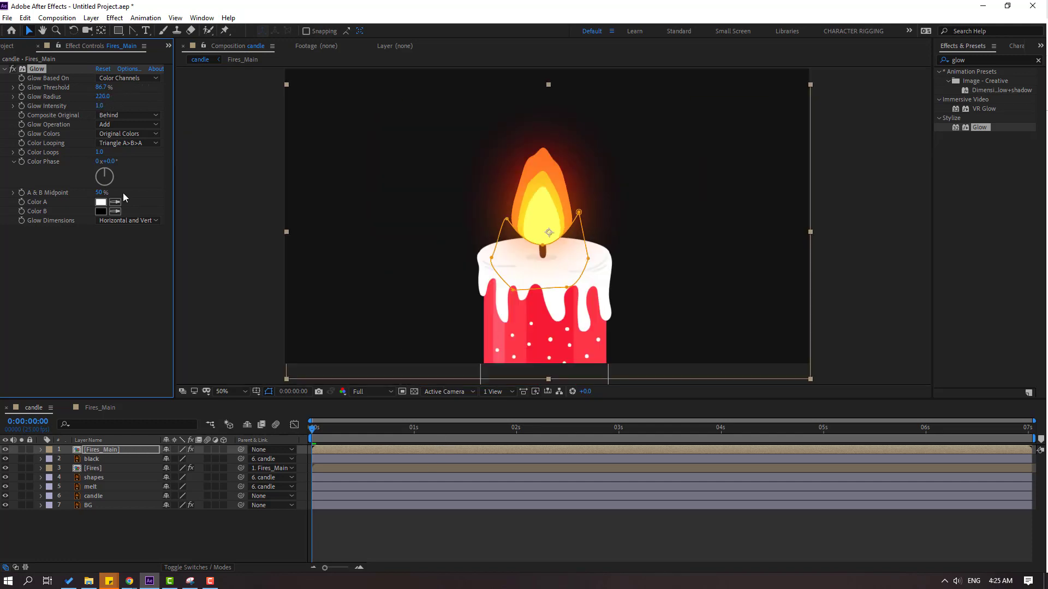
- Duplicate the Glow effect on Fires_Main and set the copy's radius to 725 and its threshold to about 8.6%
{"action": "key", "text": "ctrl+d"}
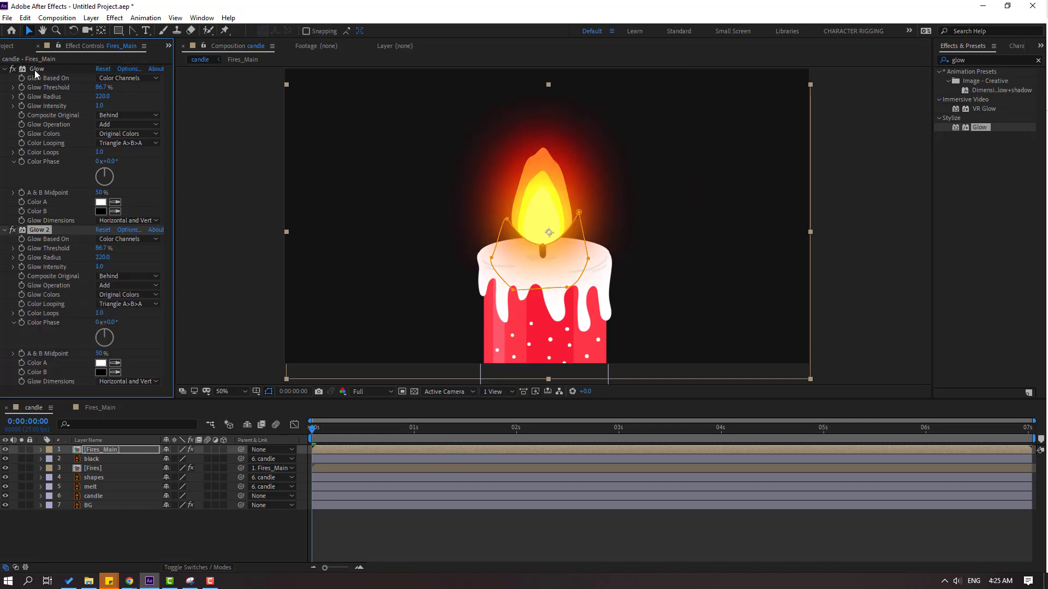
{"action": "key", "text": "period"}
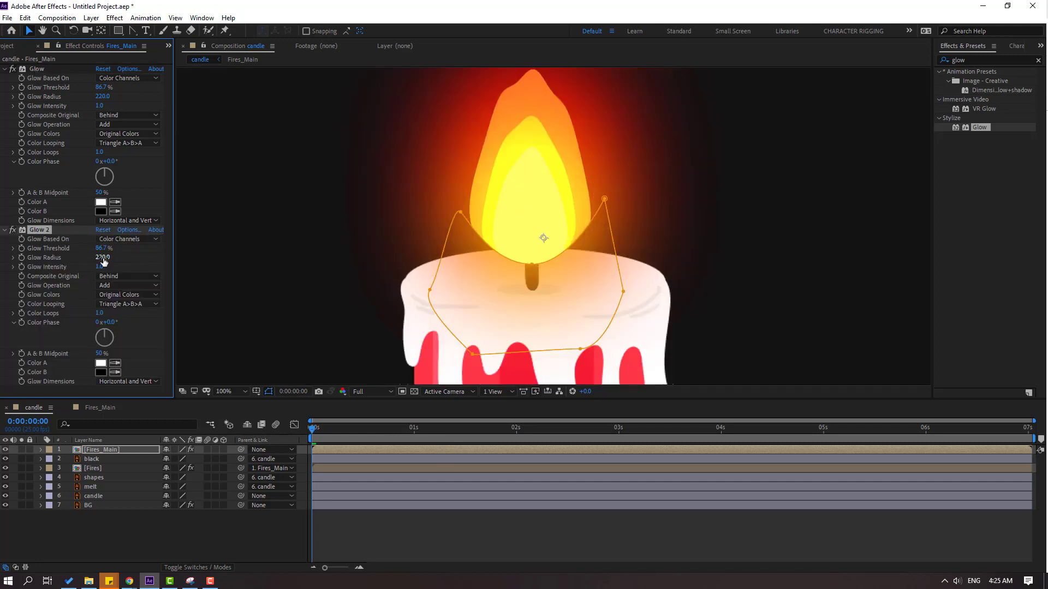
{"action": "left_click_drag", "start_coordinate": [188, 250], "coordinate": [373, 234]}
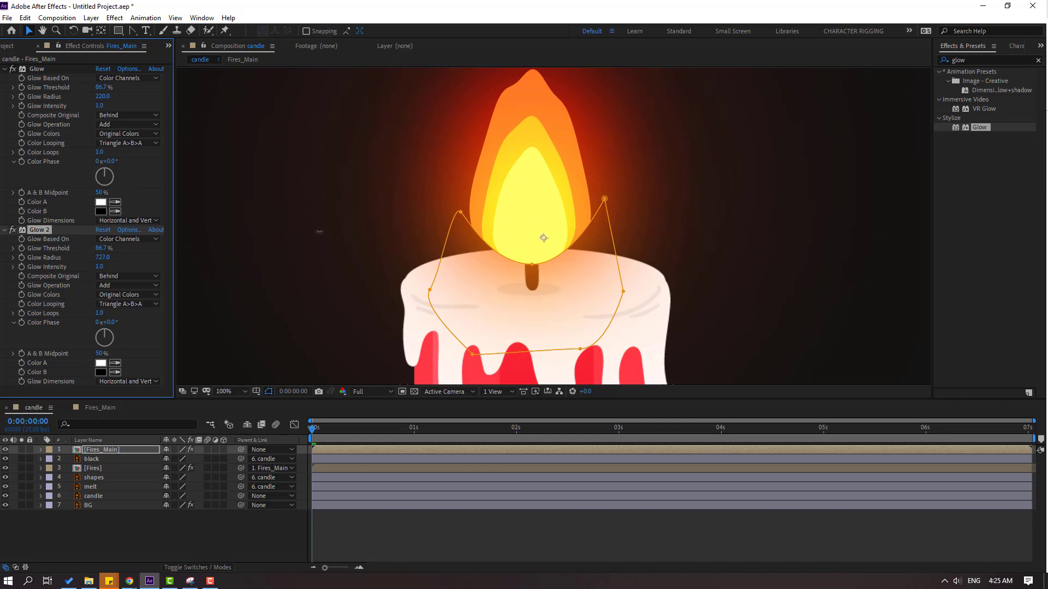
{"action": "left_click_drag", "start_coordinate": [109, 250], "coordinate": [6, 271]}
{"action": "key", "text": "comma"}
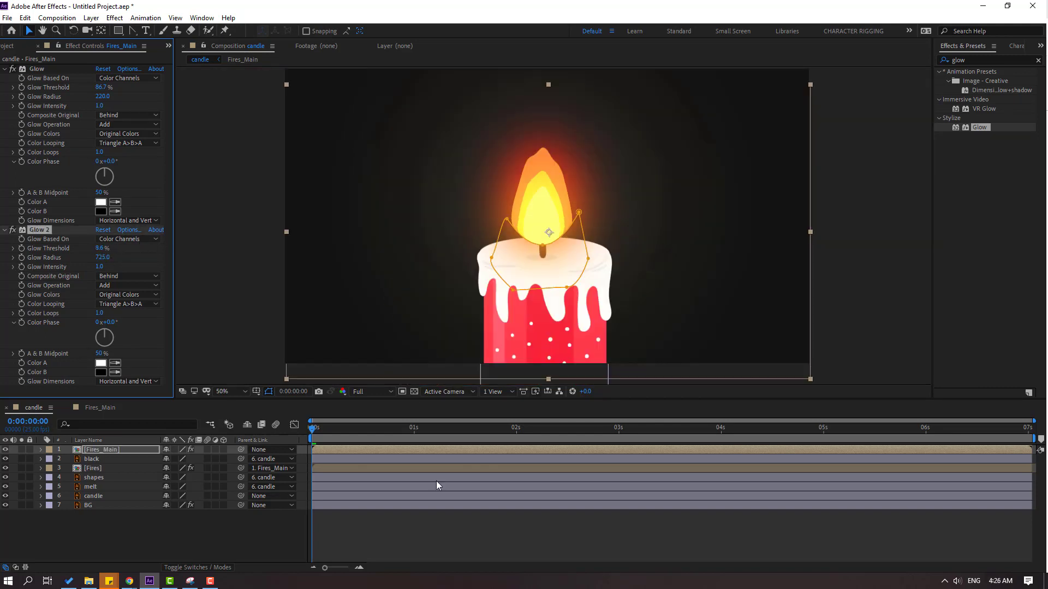
{"action": "left_click", "coordinate": [433, 526]}
{"action": "key", "text": "period"}
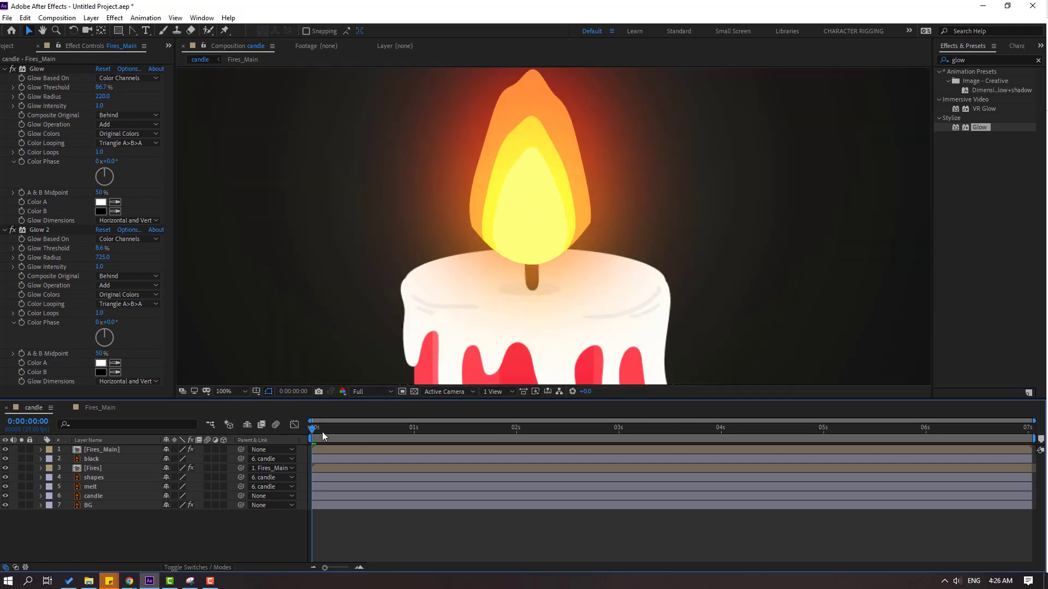
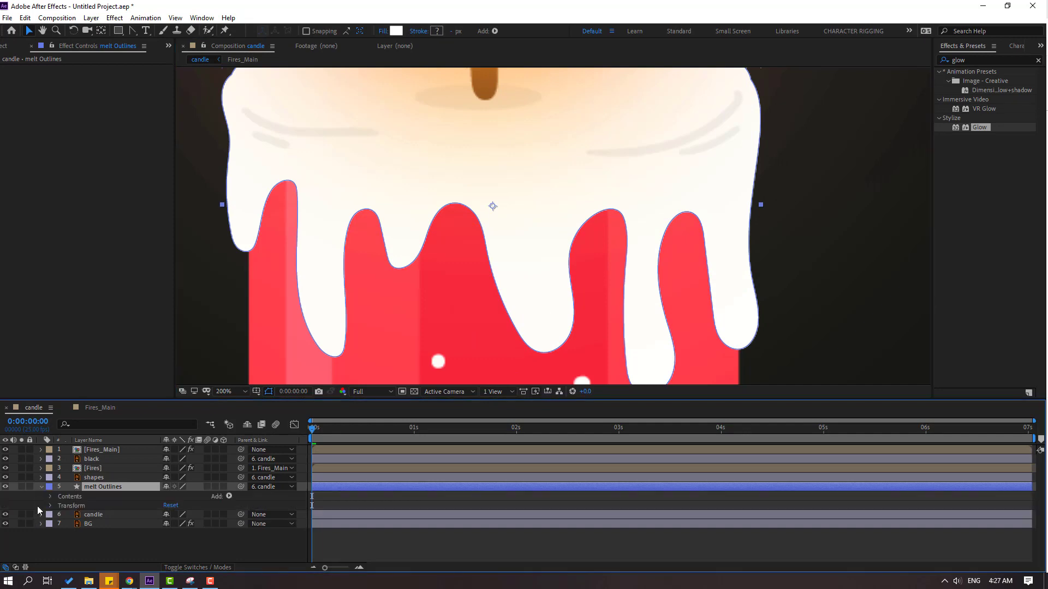
- Add a Path keyframe at 0:00:07:00 to Path 1 in Group 1 of the melt Outlines layer
{"action": "left_click", "coordinate": [49, 499]}
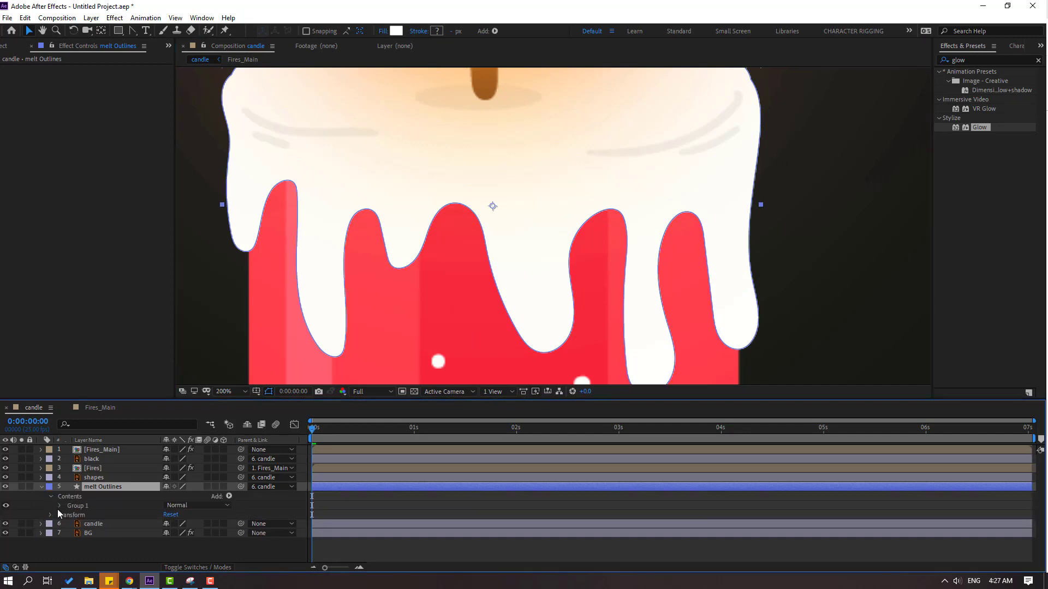
{"action": "left_click", "coordinate": [58, 507]}
{"action": "left_click", "coordinate": [80, 516]}
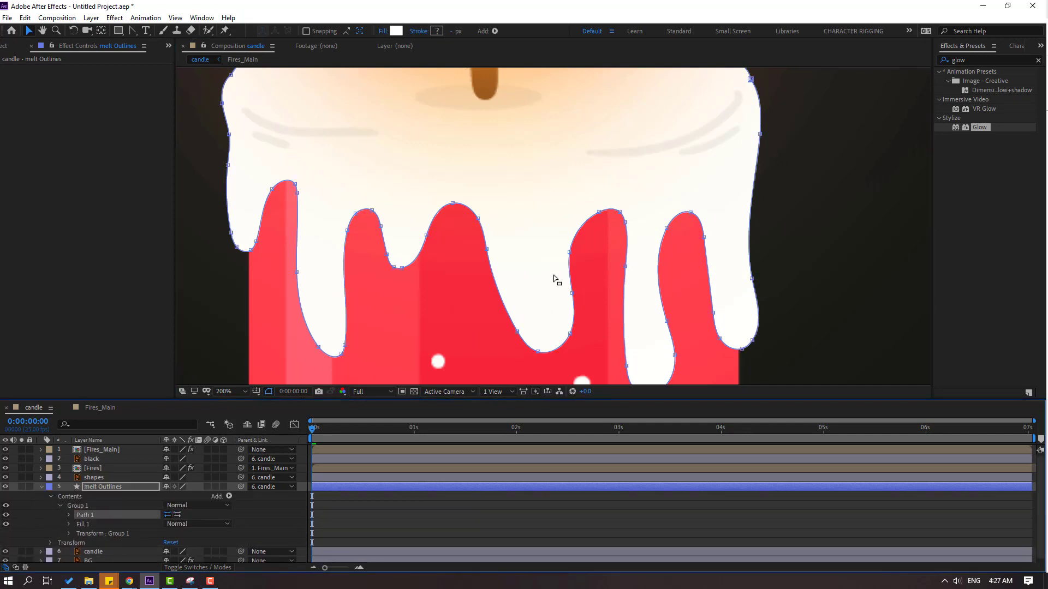
{"action": "left_click_drag", "start_coordinate": [500, 315], "coordinate": [509, 262]}
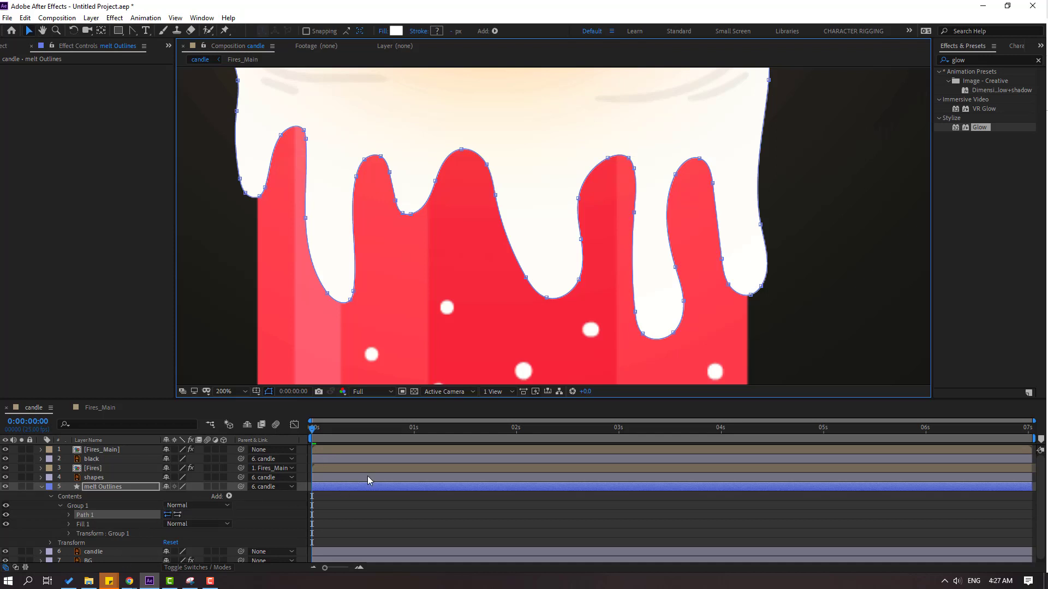
{"action": "key", "text": "comma"}
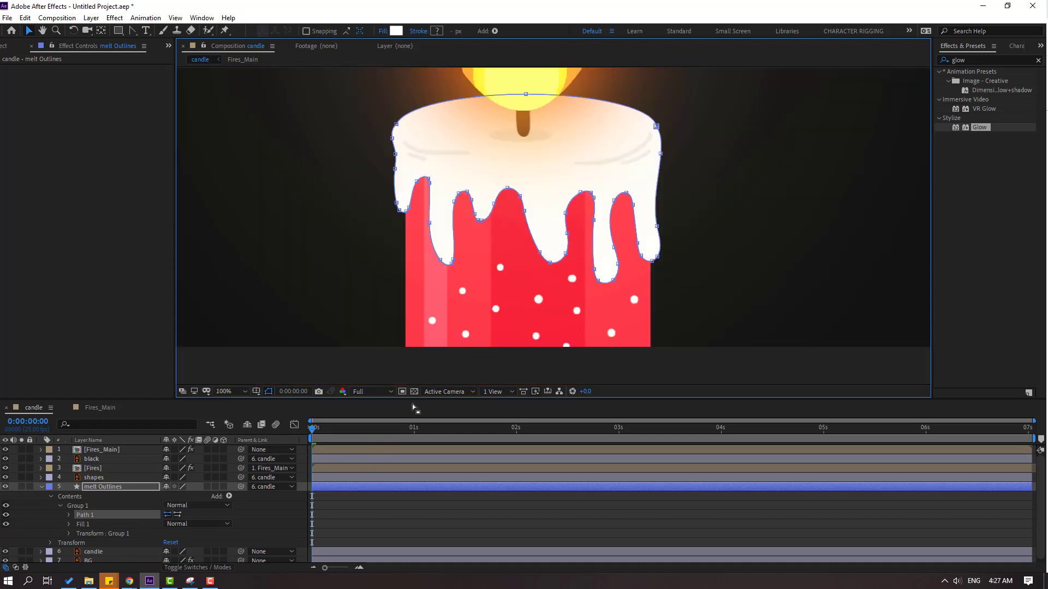
{"action": "left_click_drag", "start_coordinate": [357, 436], "coordinate": [1034, 461]}
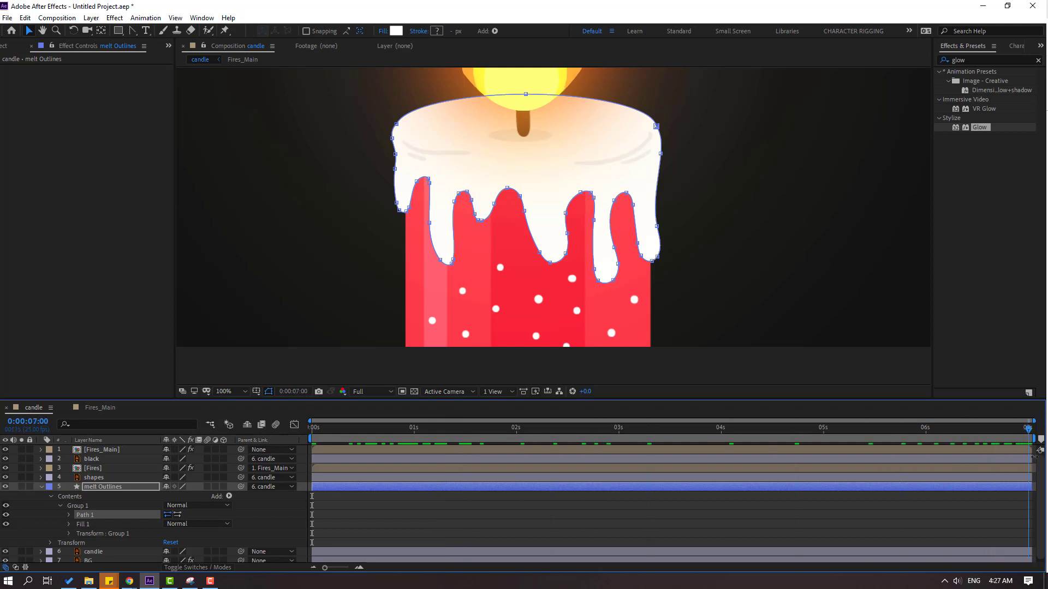
{"action": "left_click", "coordinate": [68, 515]}
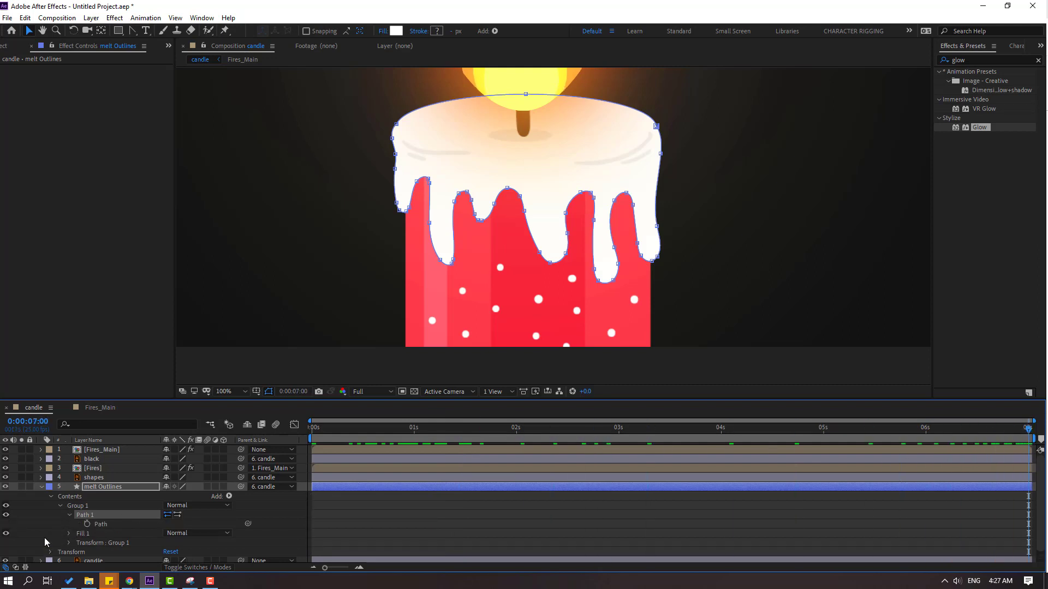
{"action": "left_click", "coordinate": [87, 525]}
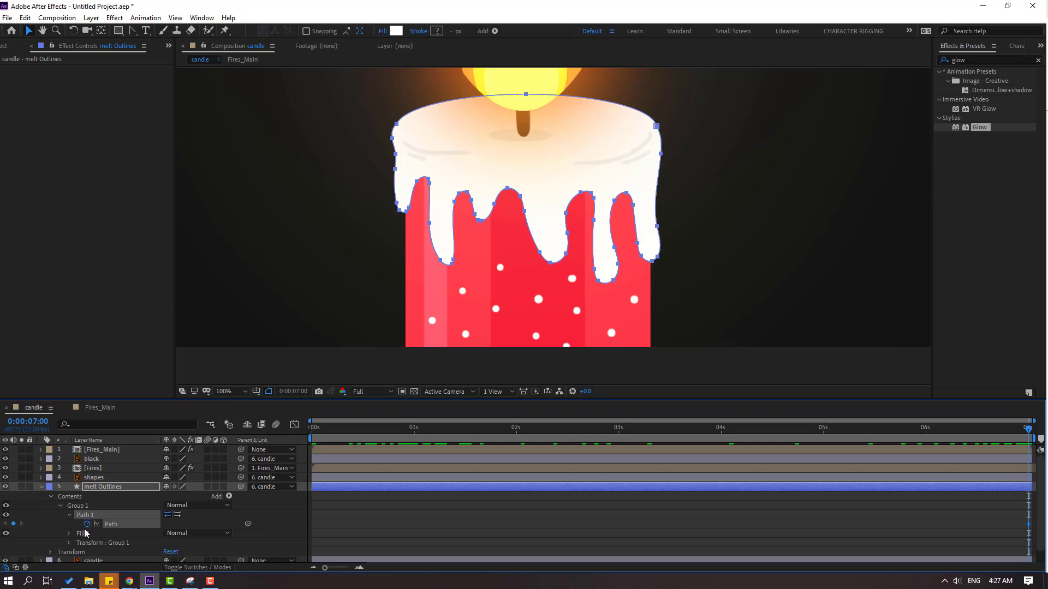
- At 0:00:00:00, raise the bottom points of the long wax drip on the candle's left side using the Pen tool
{"action": "left_click_drag", "start_coordinate": [1013, 437], "coordinate": [209, 442]}
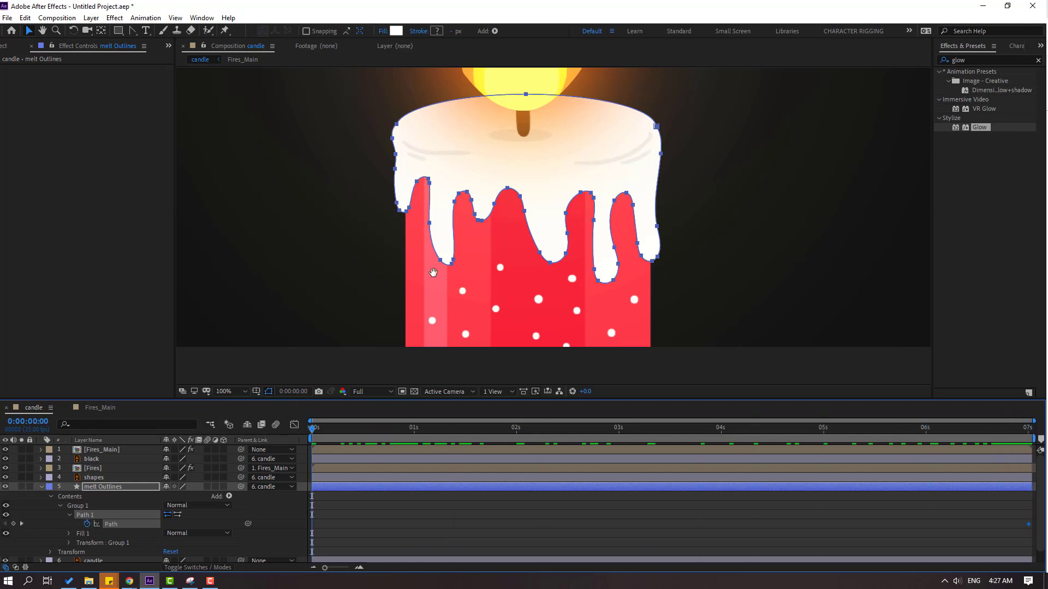
{"action": "left_click_drag", "start_coordinate": [432, 272], "coordinate": [440, 251]}
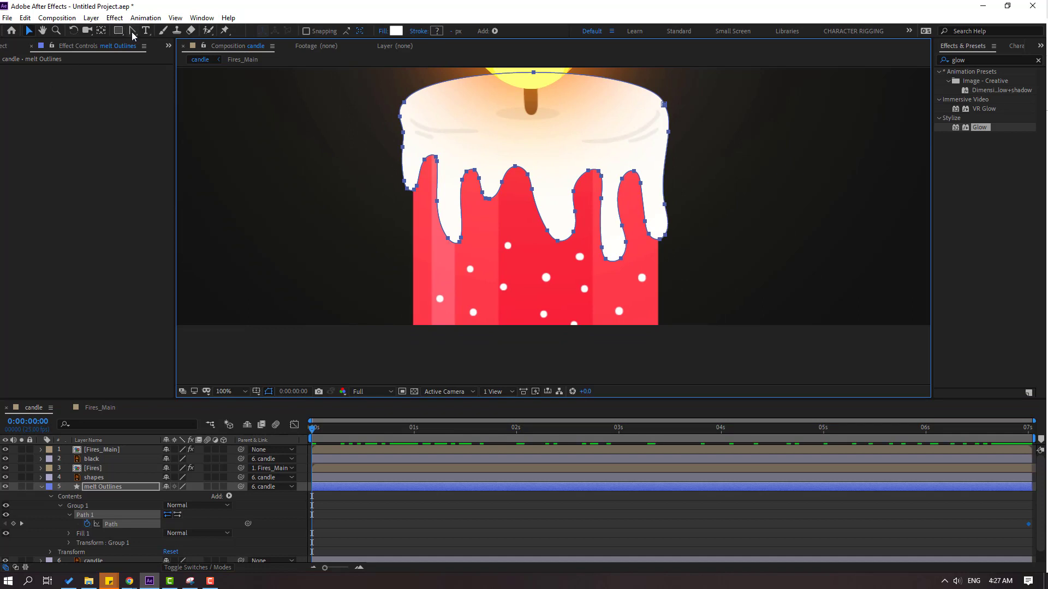
{"action": "left_click_drag", "start_coordinate": [132, 32], "coordinate": [170, 40]}
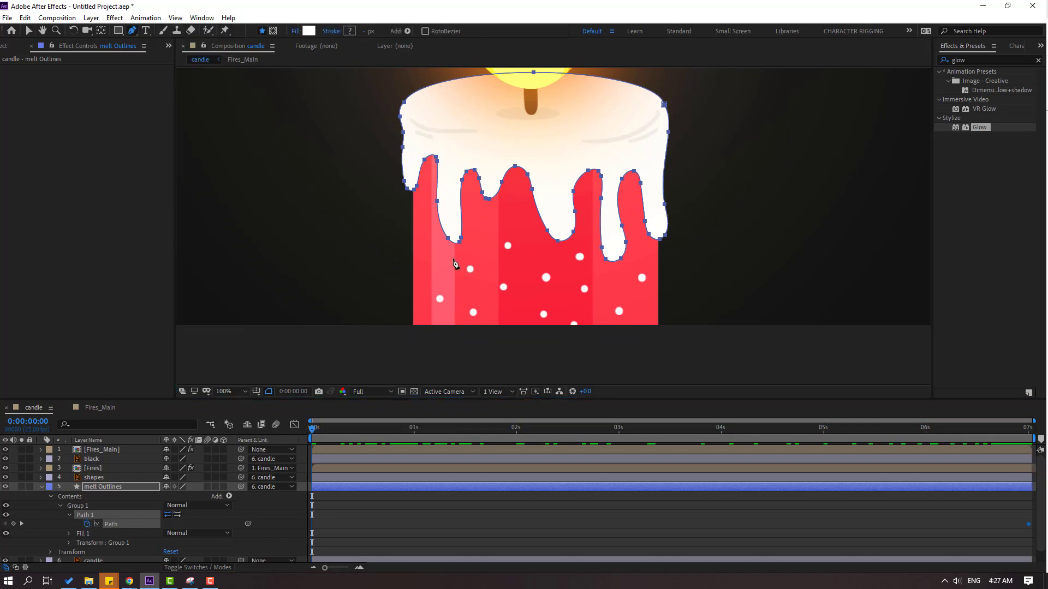
{"action": "left_click_drag", "start_coordinate": [448, 238], "coordinate": [447, 246]}
{"action": "key", "text": "ctrl+z"}
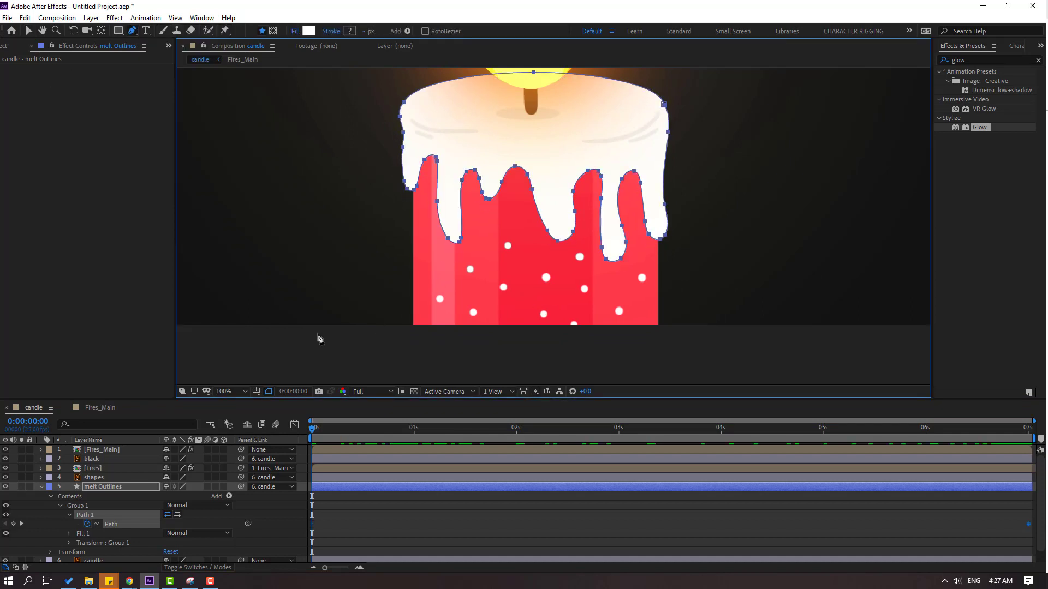
{"action": "left_click", "coordinate": [61, 519]}
{"action": "left_click", "coordinate": [89, 515]}
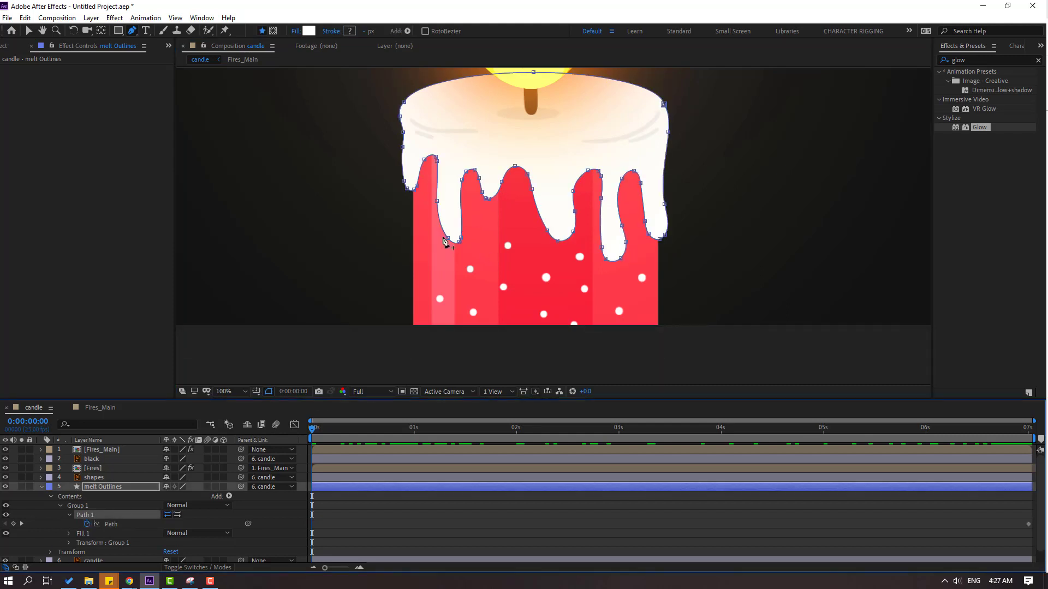
{"action": "mouse_move", "coordinate": [447, 241]}
{"action": "left_mouse_down"}
{"action": "mouse_move", "coordinate": [460, 219]}
{"action": "mouse_move", "coordinate": [456, 231]}
{"action": "left_mouse_up"}
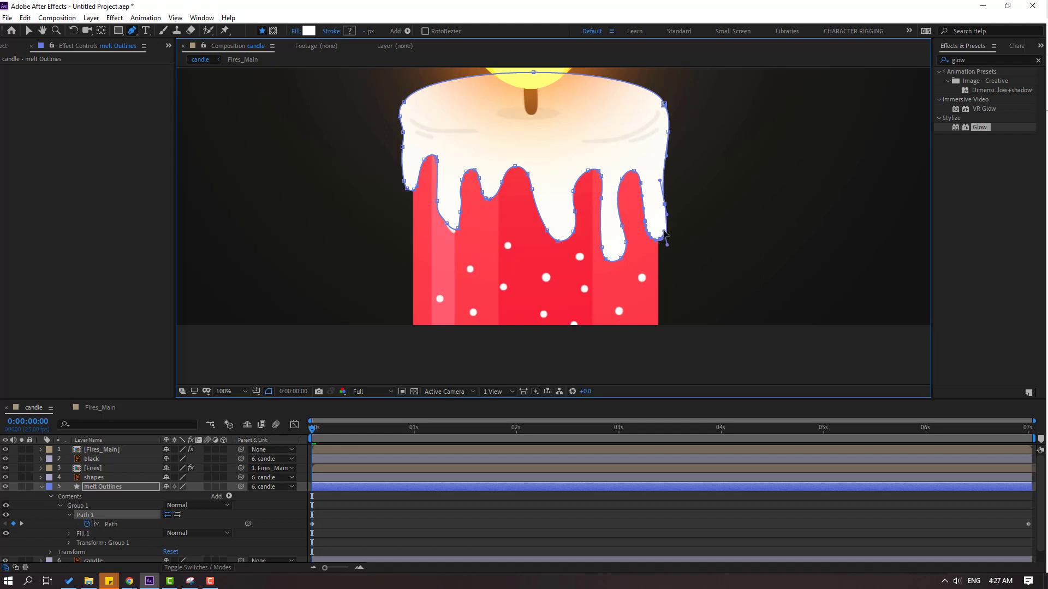
- Shorten the two rightmost wax drips and the middle drip at 0:00:00:00, and preview the melting motion
{"action": "left_click_drag", "start_coordinate": [646, 224], "coordinate": [645, 203]}
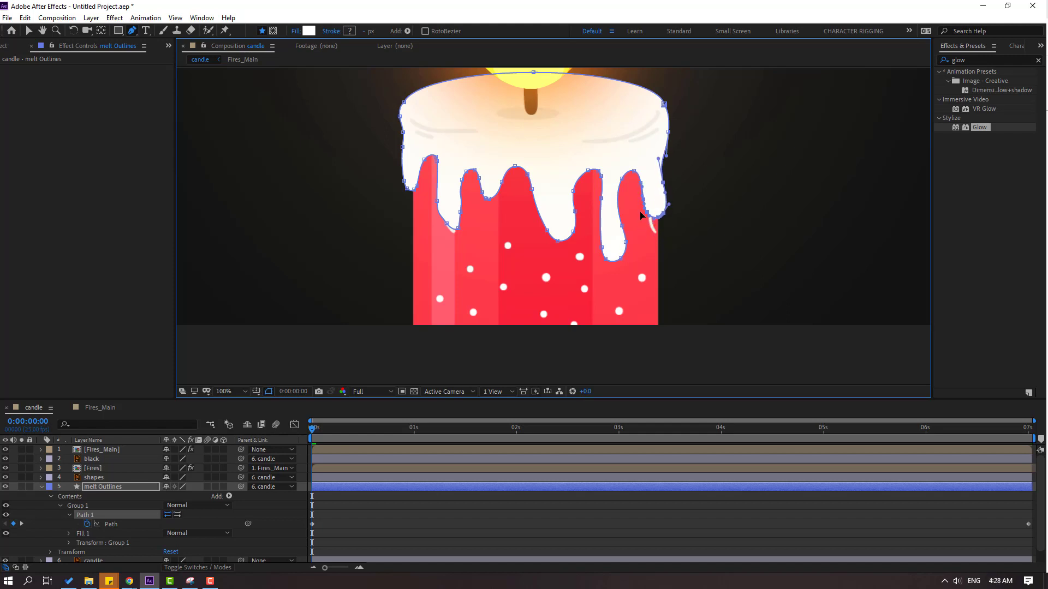
{"action": "left_click", "coordinate": [622, 225]}
{"action": "left_click_drag", "start_coordinate": [602, 250], "coordinate": [602, 233]}
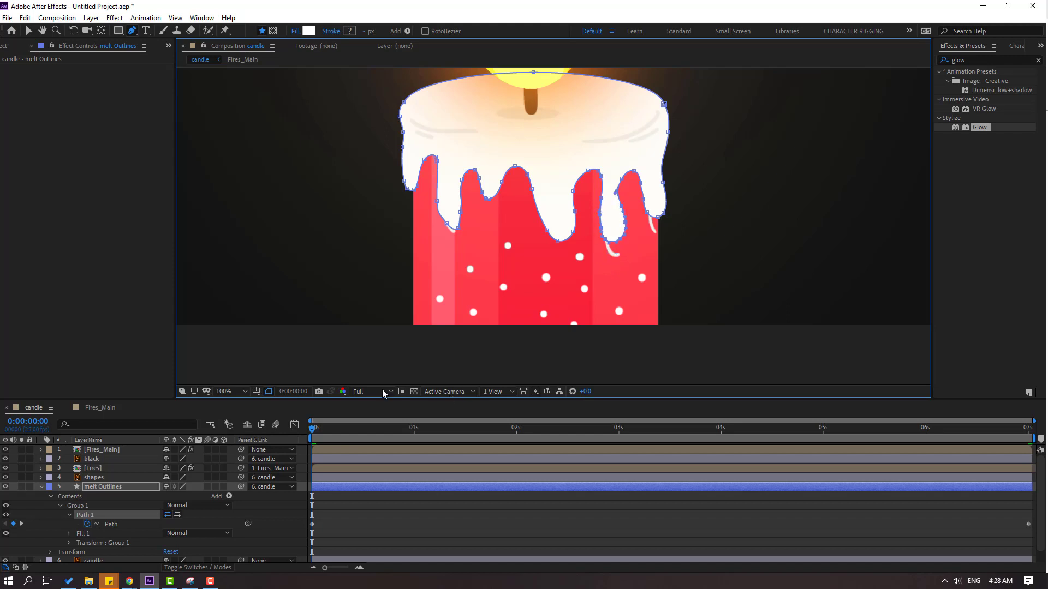
{"action": "key", "text": "space"}
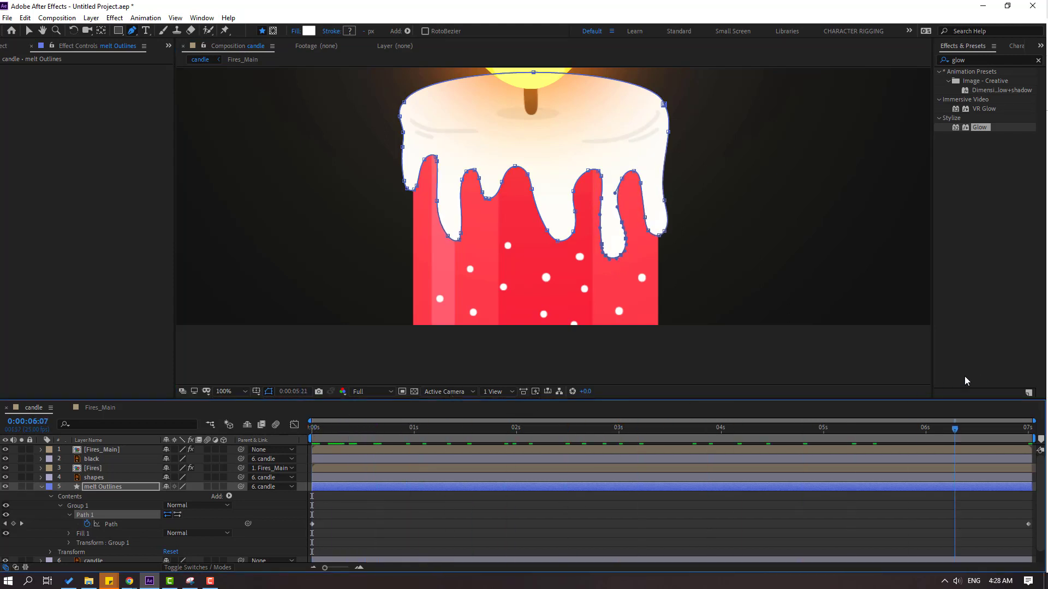
{"action": "key", "text": "space"}
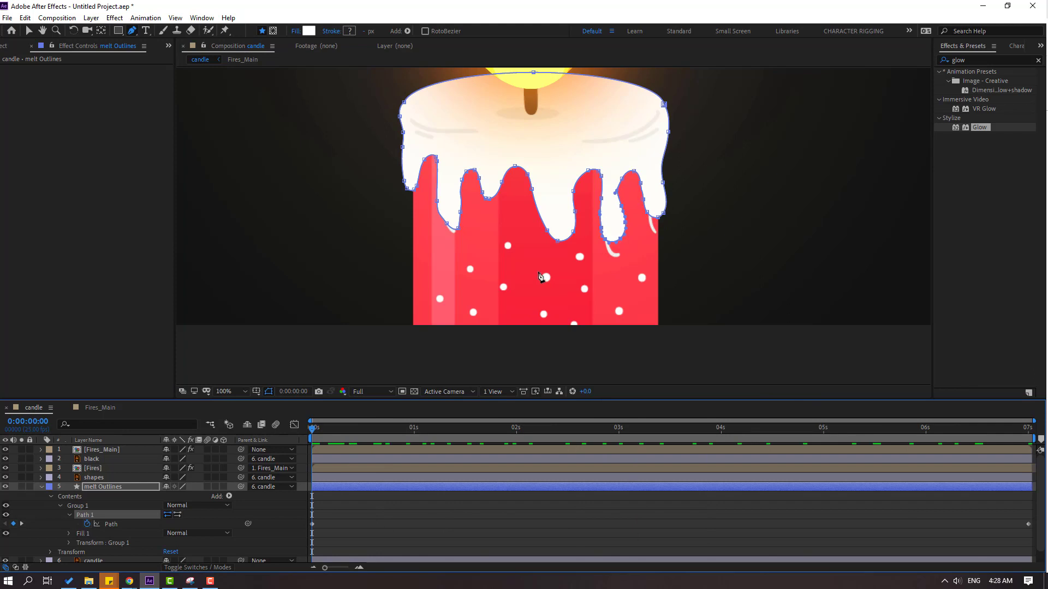
{"action": "left_click", "coordinate": [557, 241]}
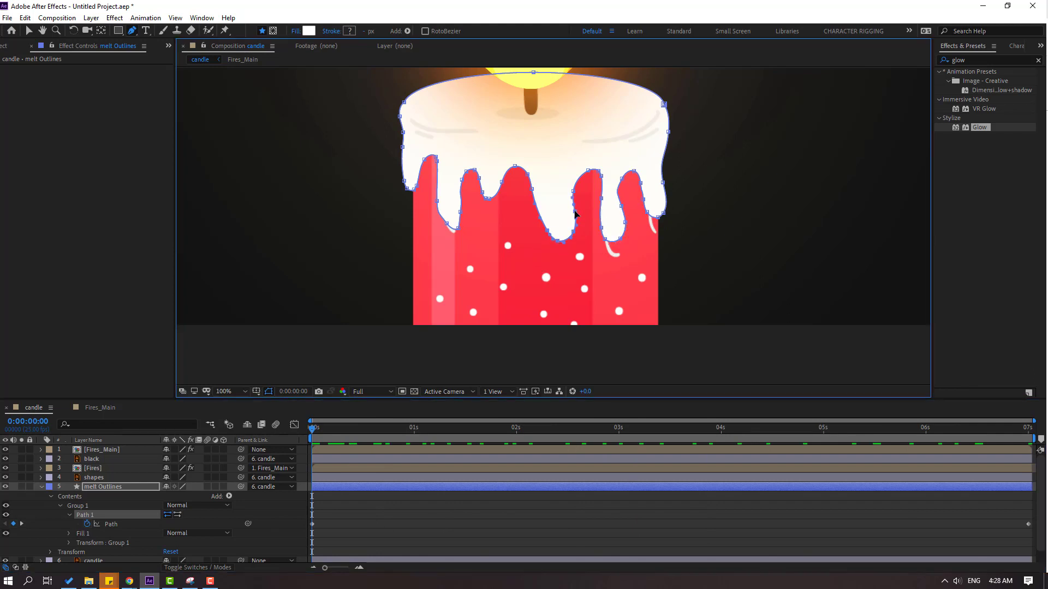
{"action": "left_click_drag", "start_coordinate": [576, 214], "coordinate": [571, 203]}
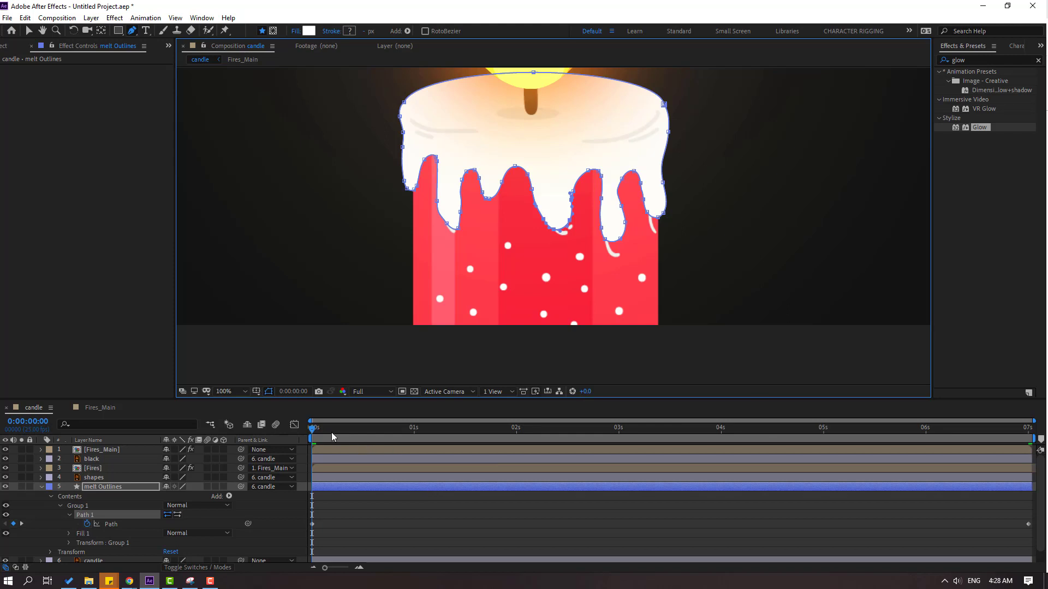
- At 0:00:07:00, stretch the short wax drip left of the middle one downward on Path 1 and scrub to check it
{"action": "left_click_drag", "start_coordinate": [331, 436], "coordinate": [1029, 434]}
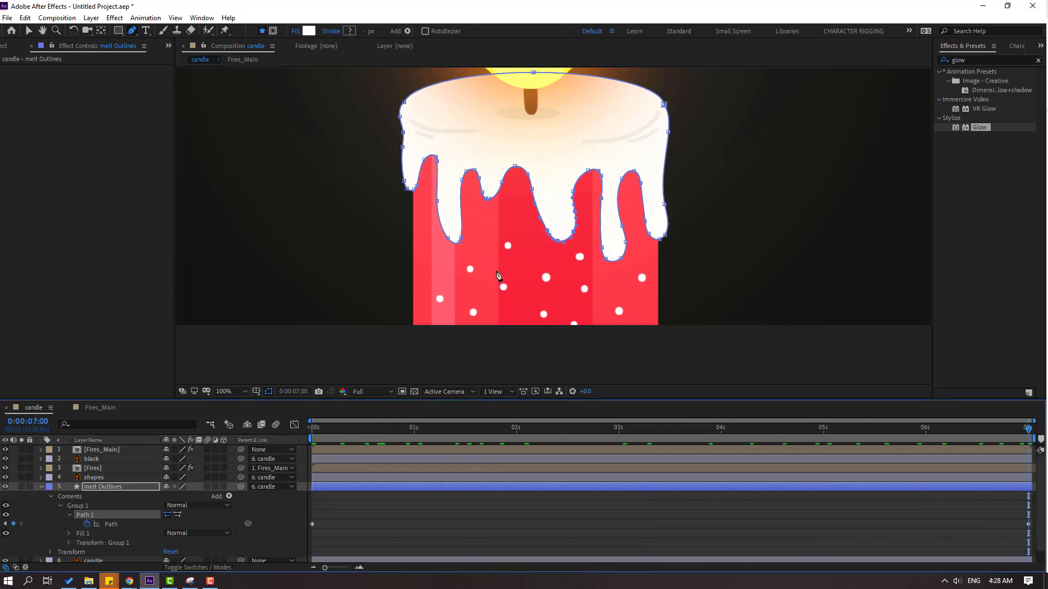
{"action": "left_click", "coordinate": [416, 506]}
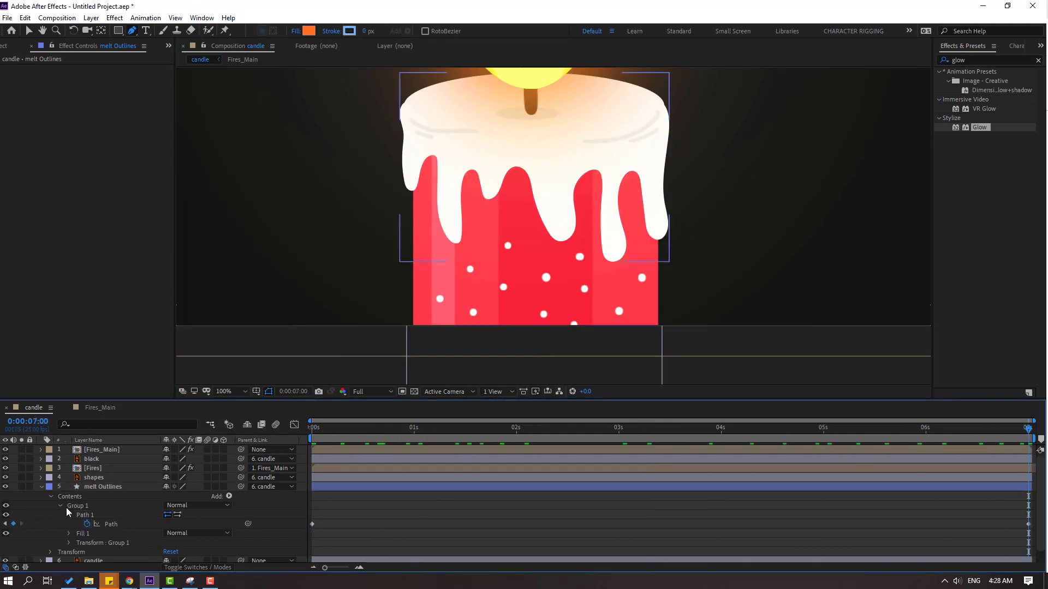
{"action": "left_click", "coordinate": [80, 514]}
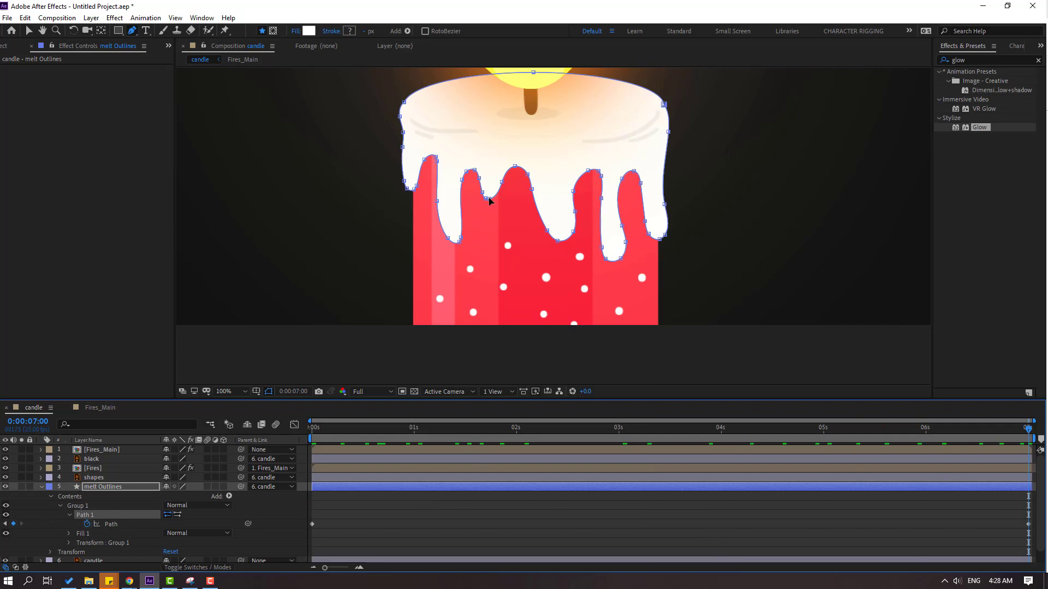
{"action": "left_click_drag", "start_coordinate": [489, 199], "coordinate": [499, 218]}
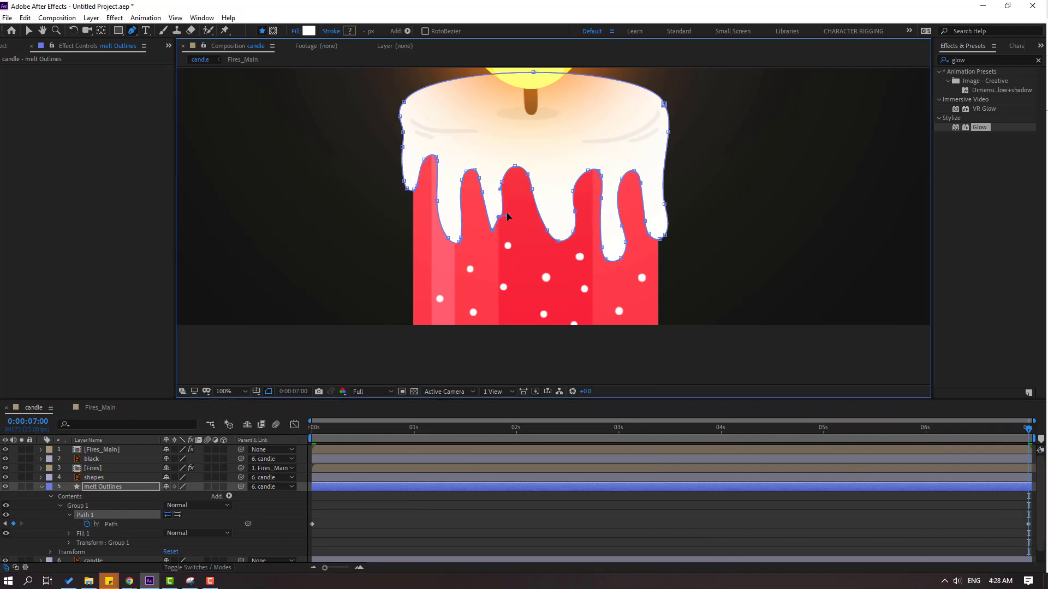
{"action": "left_click_drag", "start_coordinate": [1004, 431], "coordinate": [1028, 431]}
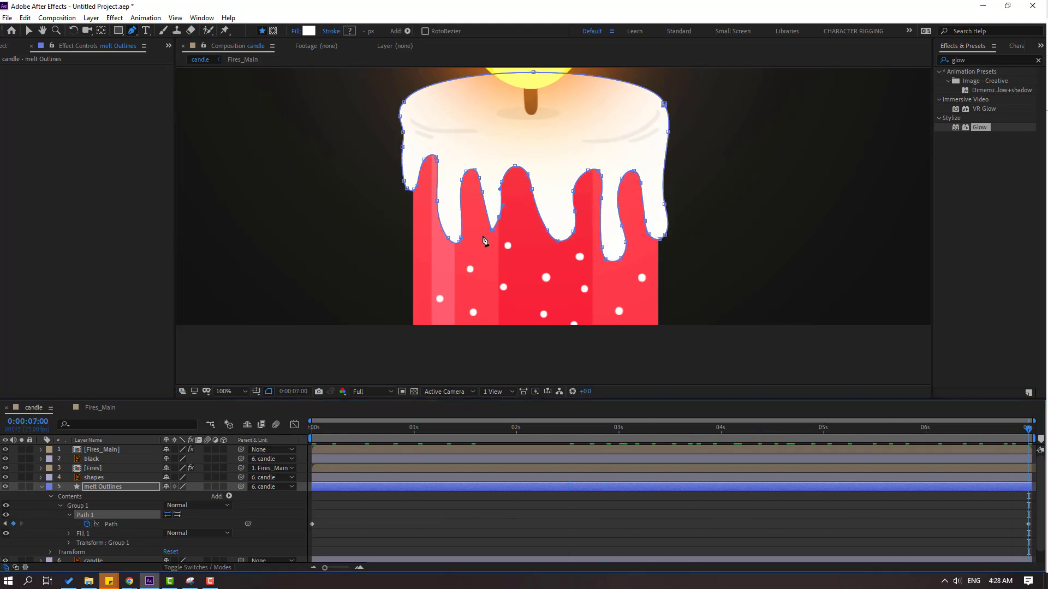
- Extend the candle's leftmost wax drip and the longest drip on its right side downward at 0:00:07:00
{"action": "mouse_move", "coordinate": [407, 189]}
{"action": "left_mouse_down"}
{"action": "mouse_move", "coordinate": [409, 223]}
{"action": "mouse_move", "coordinate": [420, 187]}
{"action": "left_mouse_up"}
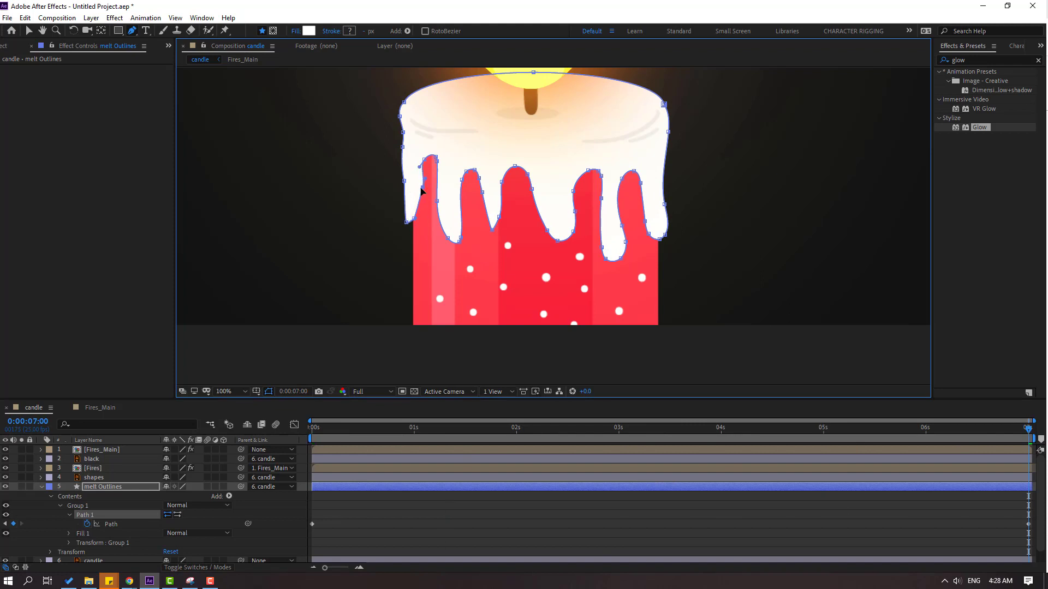
{"action": "left_click_drag", "start_coordinate": [417, 234], "coordinate": [417, 241]}
{"action": "left_click_drag", "start_coordinate": [996, 437], "coordinate": [680, 440]}
{"action": "key", "text": "k"}
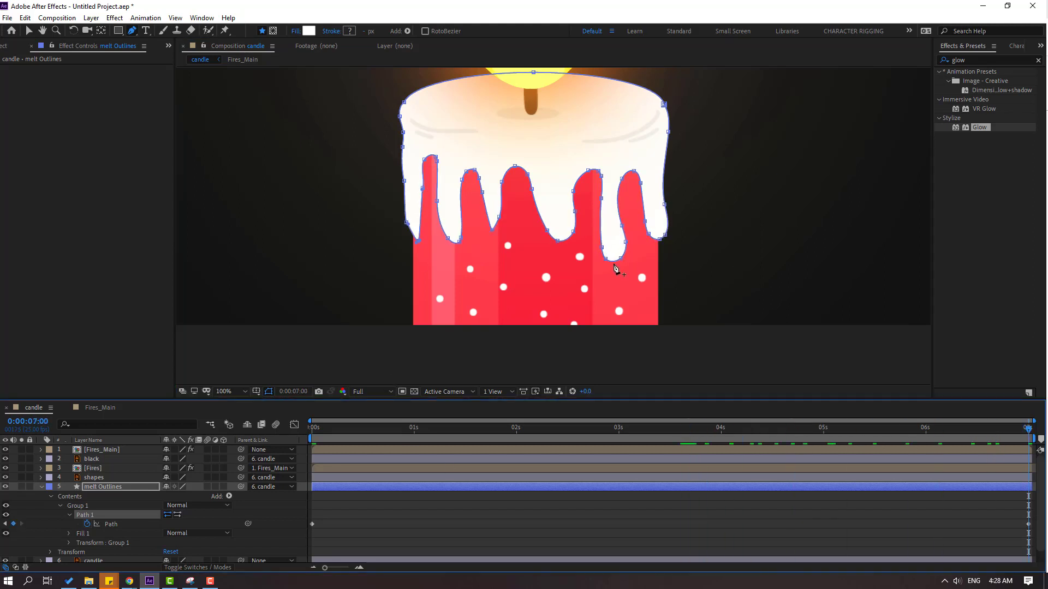
{"action": "left_click_drag", "start_coordinate": [602, 261], "coordinate": [625, 248]}
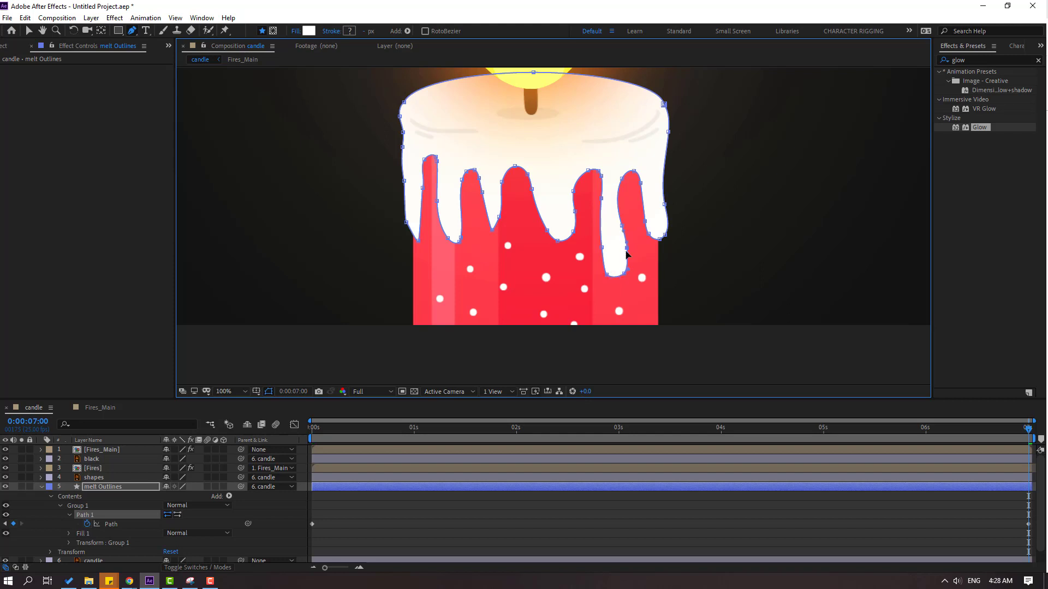
{"action": "left_click", "coordinate": [708, 509]}
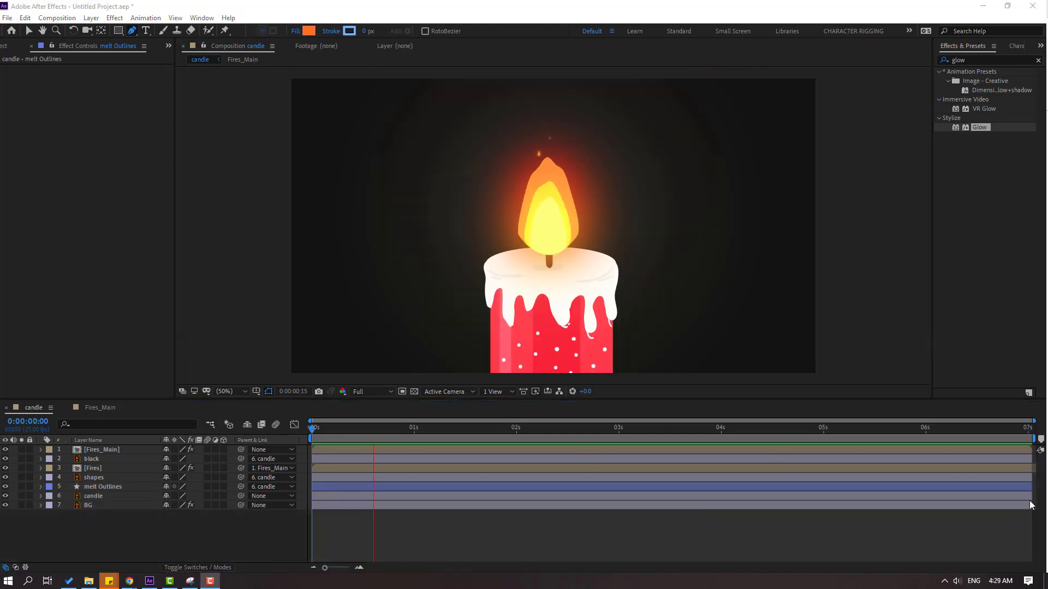